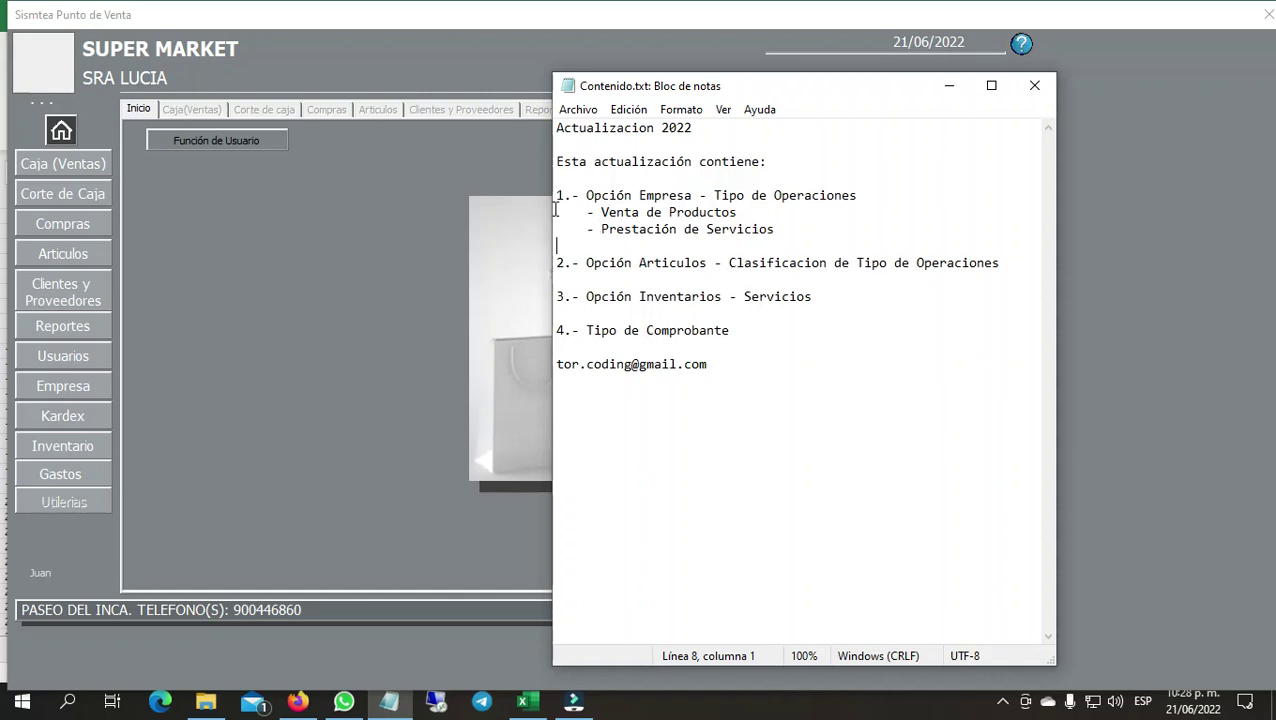
- Highlight the four 2022 update items and the Productos/Servicios operation-type sub-items, then open company data
{"action": "left_click_drag", "start_coordinate": [556, 195], "coordinate": [731, 340]}
{"action": "left_click", "coordinate": [803, 330]}
{"action": "mouse_move", "coordinate": [713, 195]}
{"action": "left_mouse_down"}
{"action": "mouse_move", "coordinate": [892, 204]}
{"action": "mouse_move", "coordinate": [760, 195]}
{"action": "mouse_move", "coordinate": [858, 197]}
{"action": "left_mouse_up"}
{"action": "double_click", "coordinate": [806, 229]}
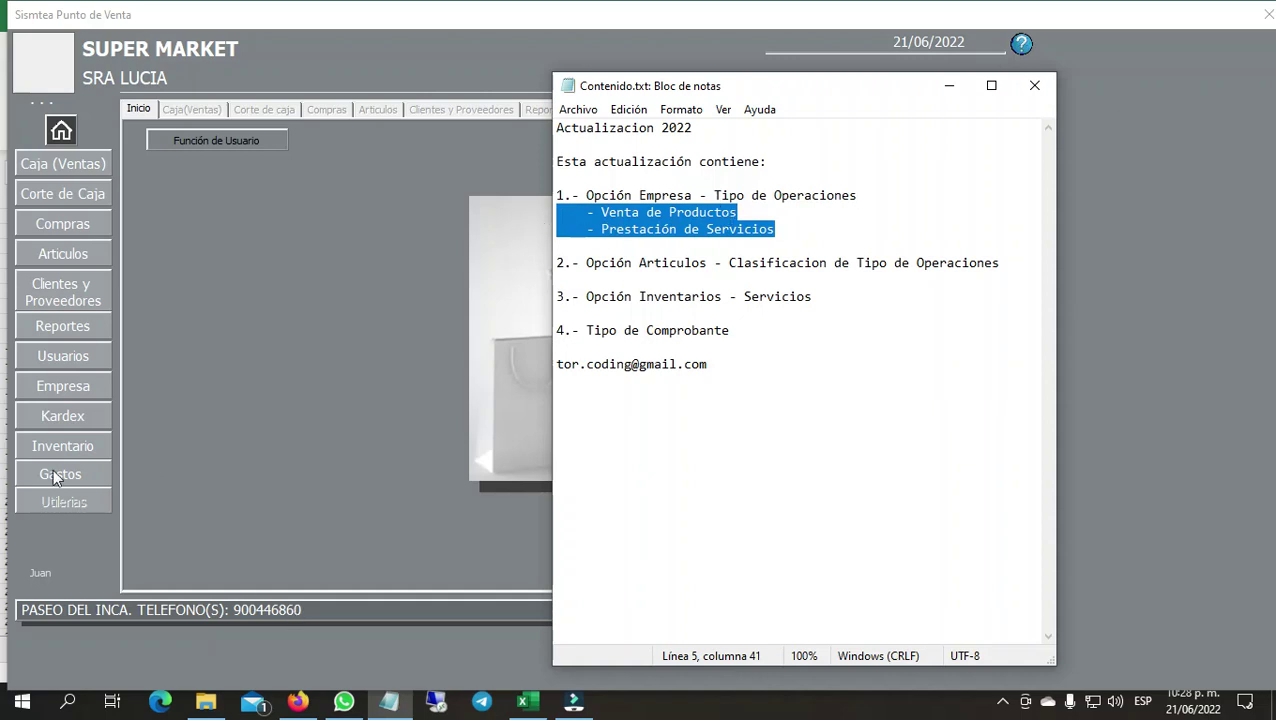
{"action": "left_click", "coordinate": [70, 393]}
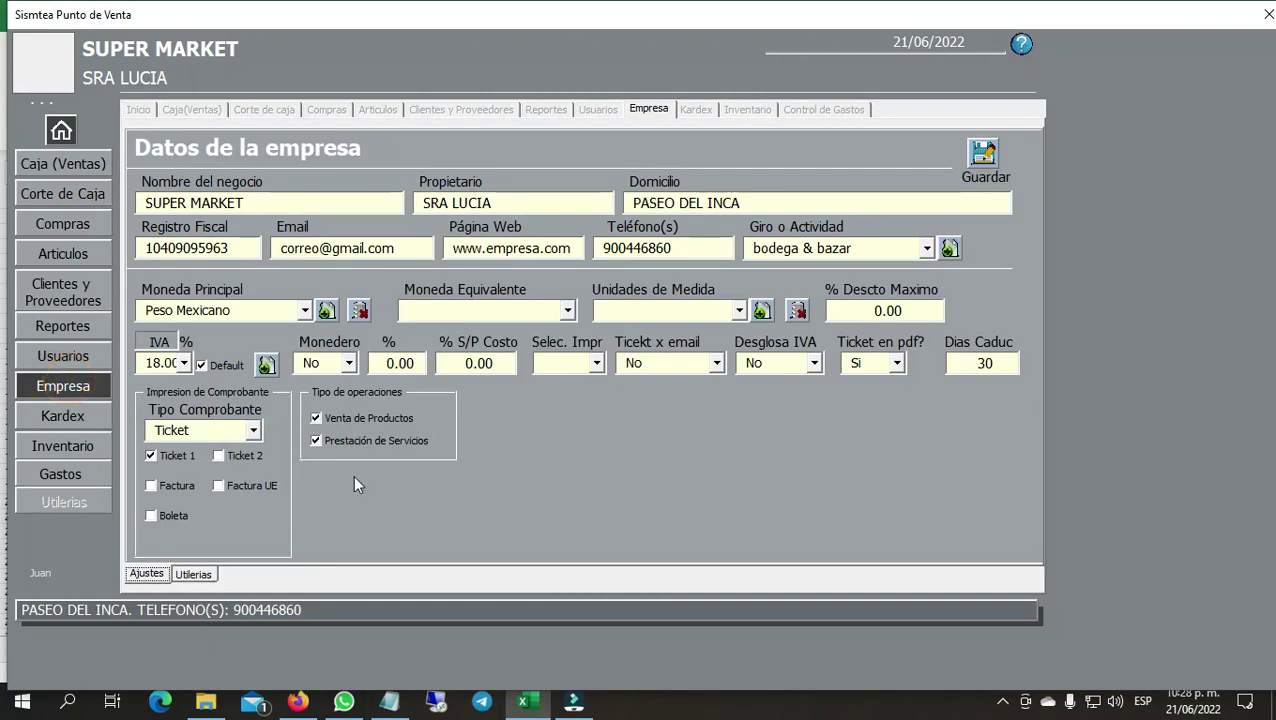
- Leave Datos de la empresa and switch to the Caja (Ventas) sales screen
{"action": "key", "text": "Tab"}
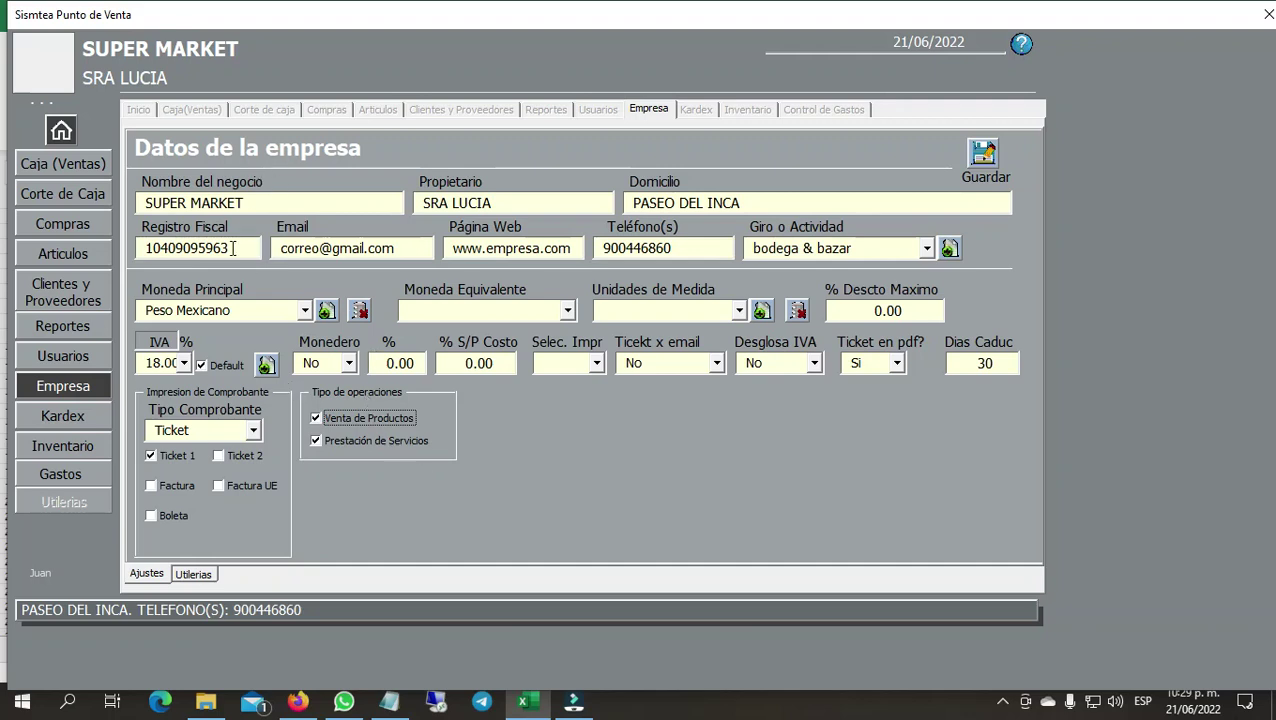
{"action": "left_click", "coordinate": [36, 166]}
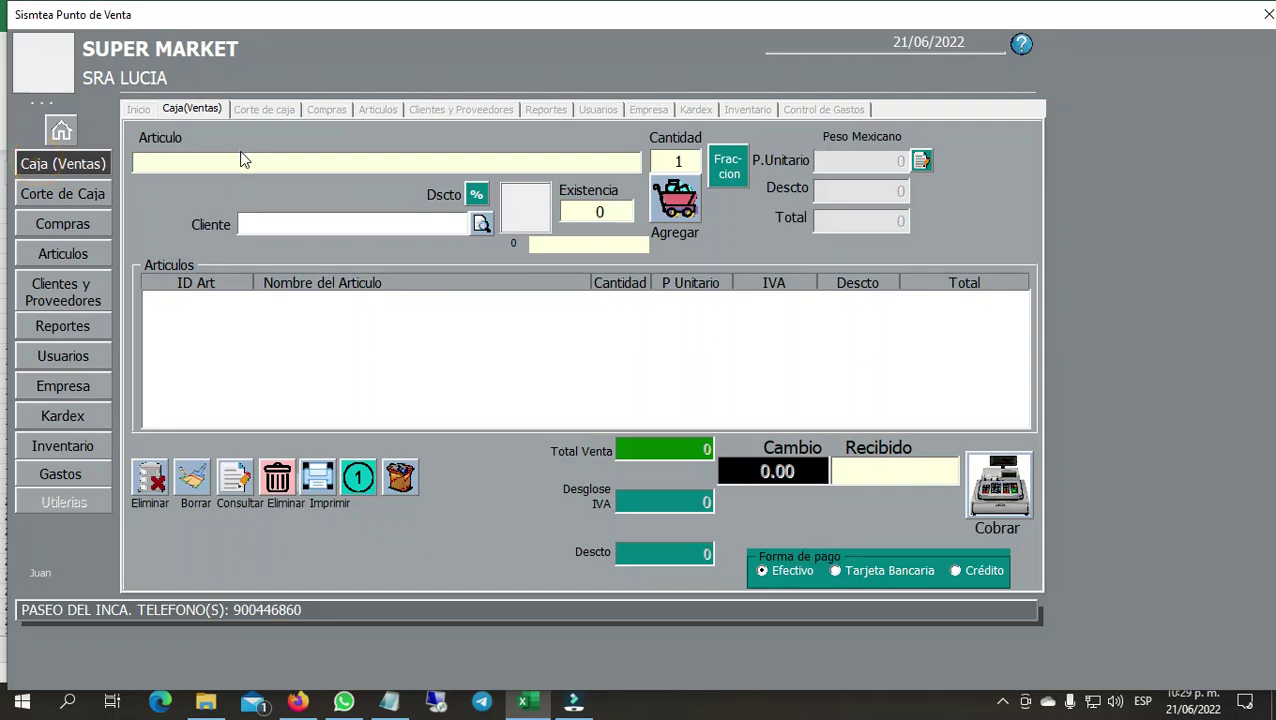
- Look over the Artículo and Existencia fields on the sales screen, then return to Datos de la empresa
{"action": "left_click", "coordinate": [241, 162]}
{"action": "left_click", "coordinate": [579, 213]}
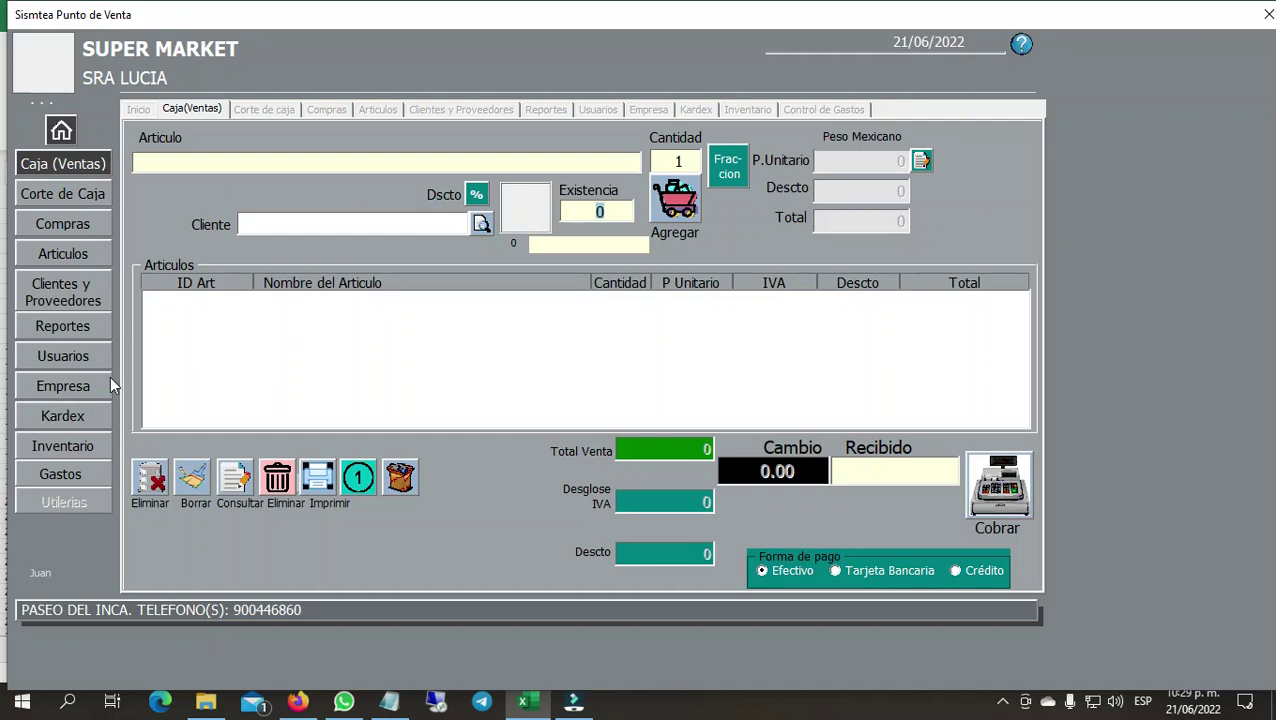
{"action": "left_click", "coordinate": [84, 390]}
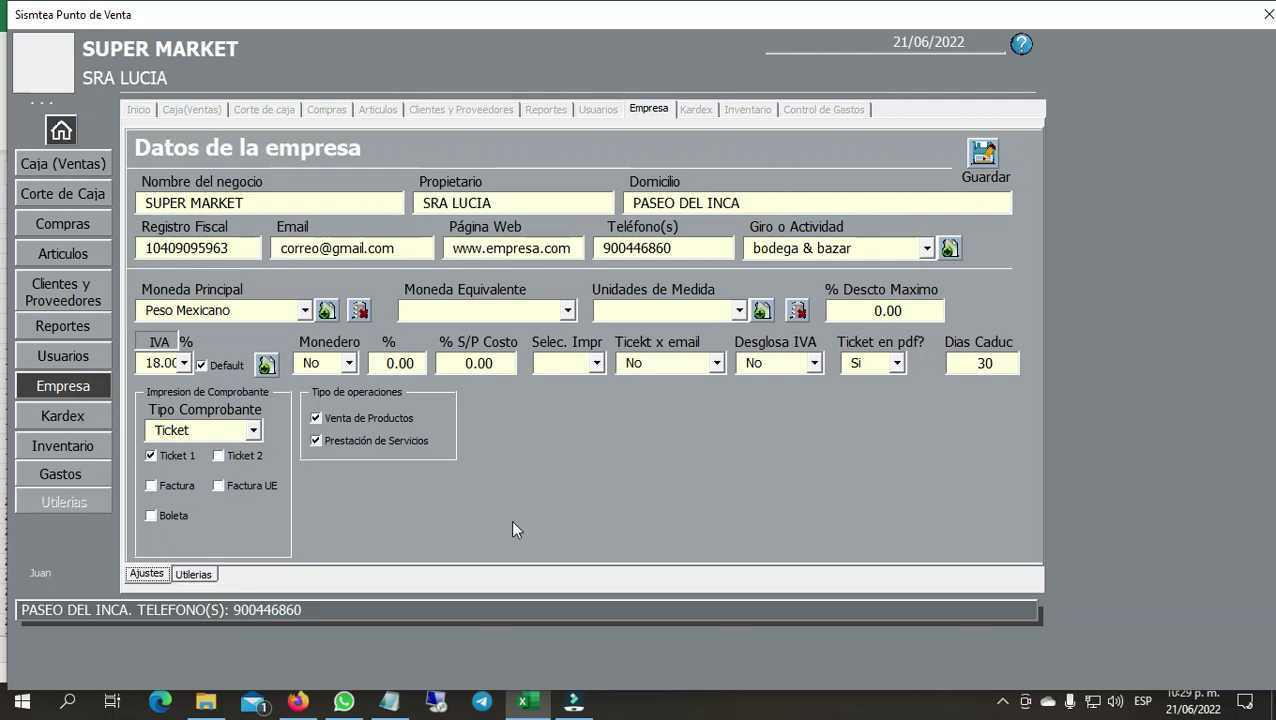
- Check both Venta de Productos and Prestación de Servicios under Tipo de operaciones
{"action": "left_click", "coordinate": [365, 416]}
{"action": "left_click", "coordinate": [374, 440]}
{"action": "left_click", "coordinate": [375, 447]}
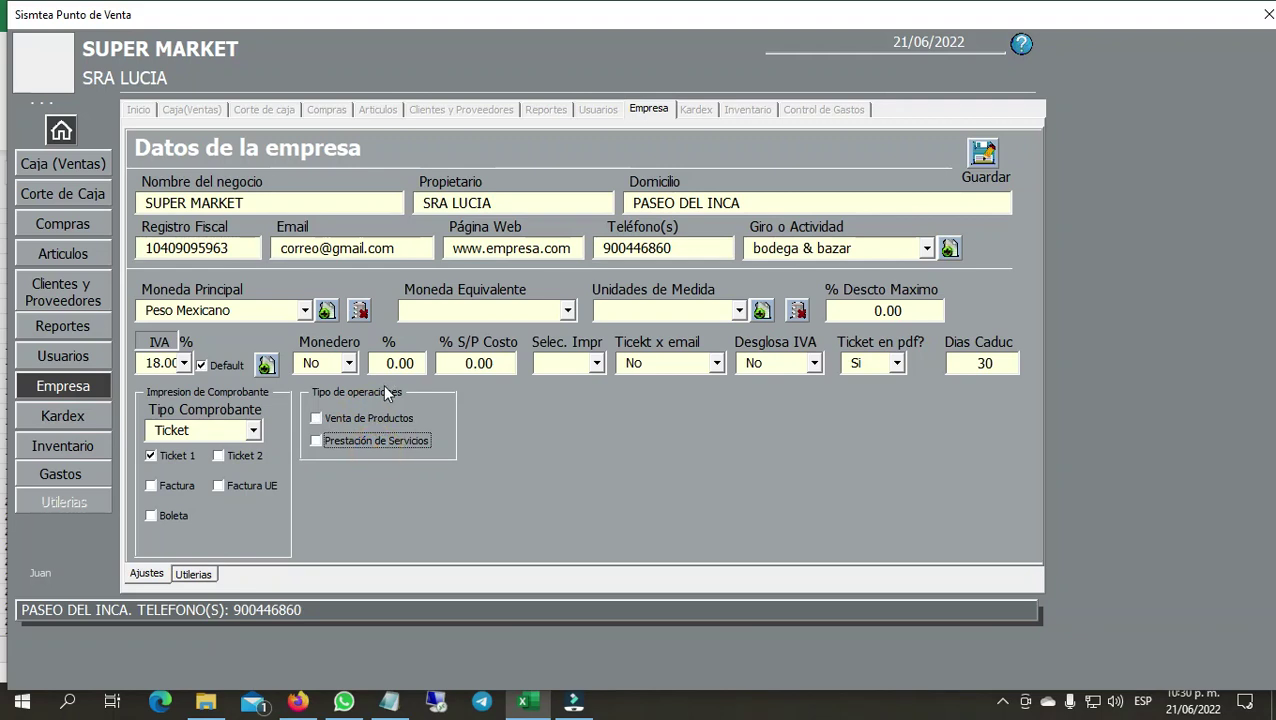
{"action": "left_click", "coordinate": [349, 418]}
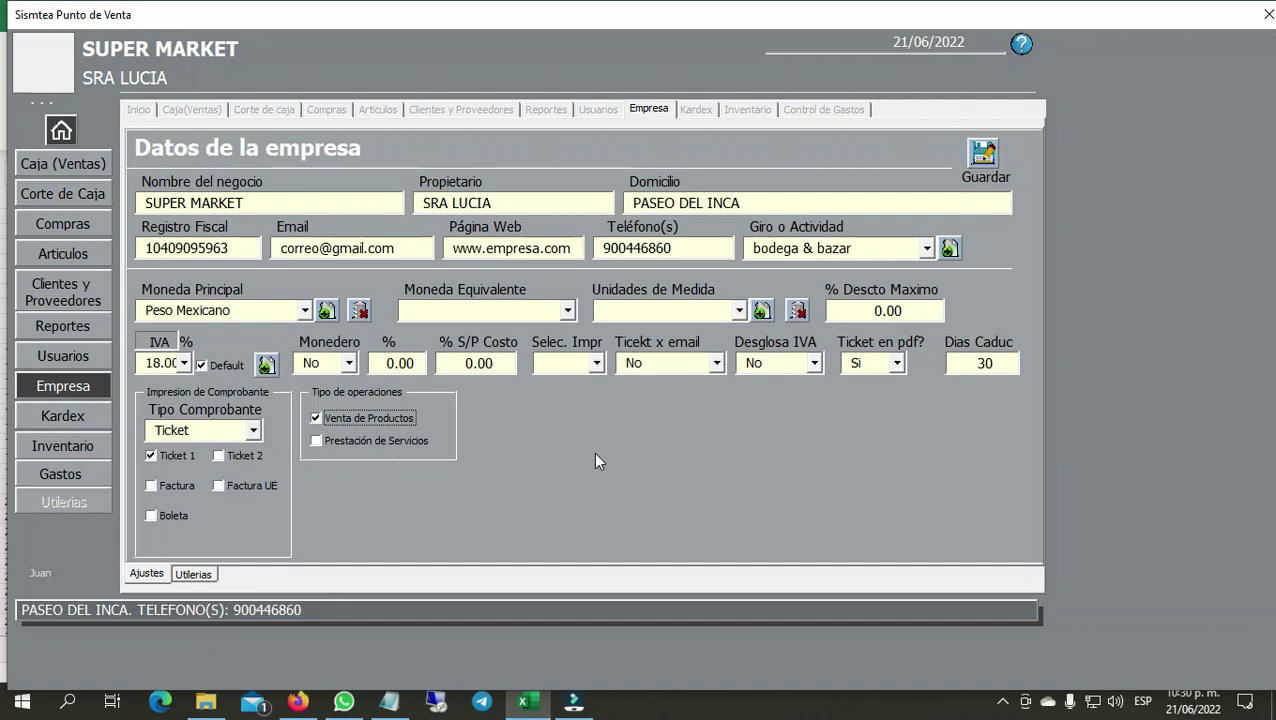
{"action": "left_click", "coordinate": [373, 442]}
{"action": "left_click", "coordinate": [373, 420]}
{"action": "left_click", "coordinate": [398, 439]}
{"action": "left_click", "coordinate": [388, 418]}
{"action": "left_click", "coordinate": [362, 450]}
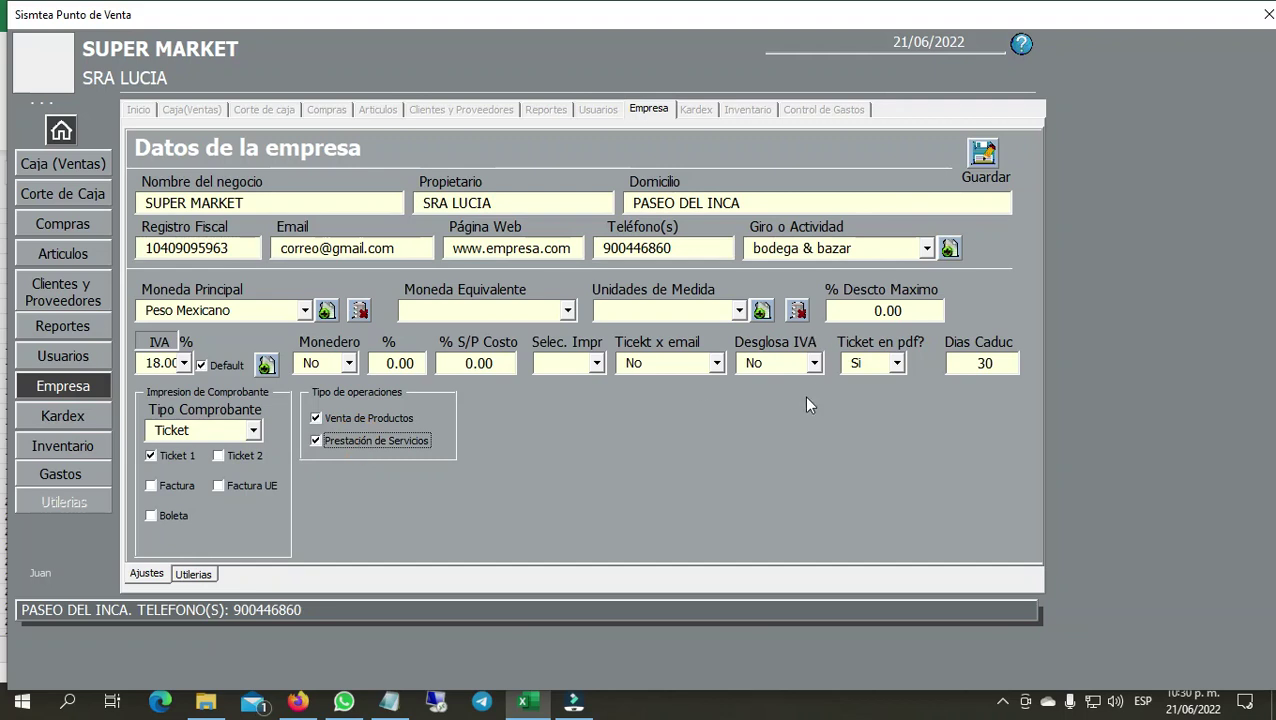
- Save the company data, confirming with Sí and acknowledging the success message
{"action": "left_click", "coordinate": [985, 160]}
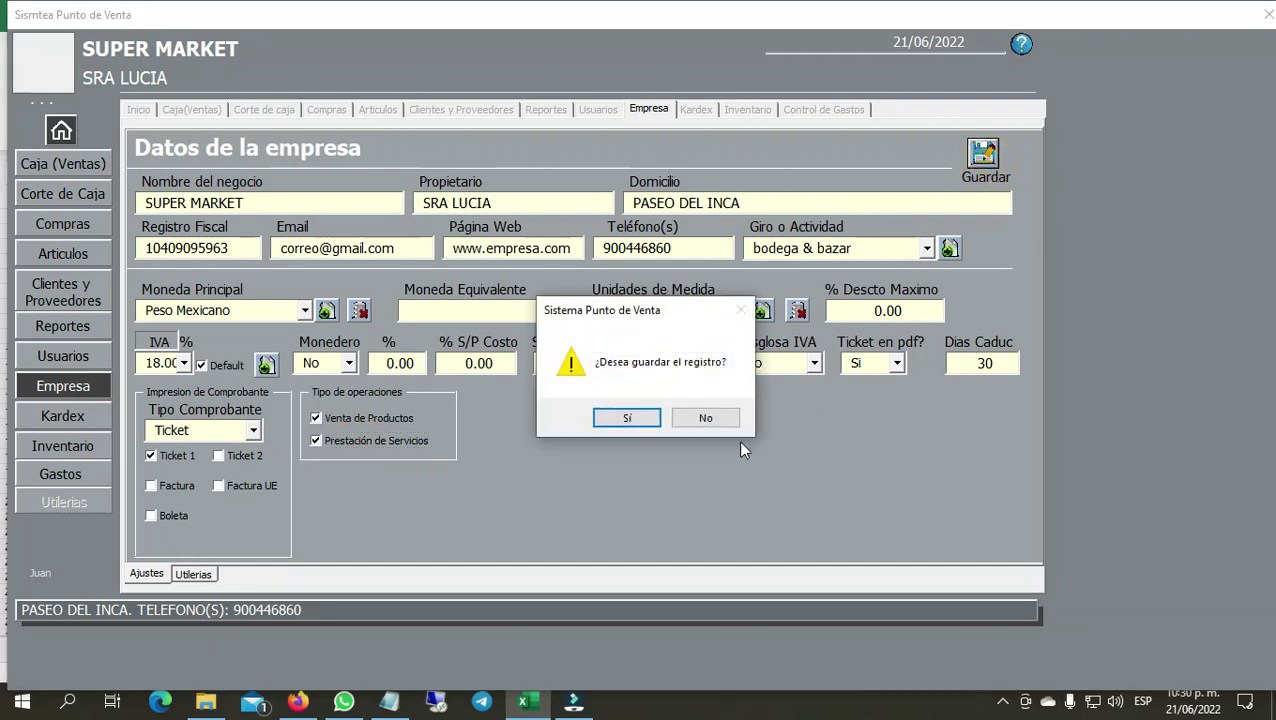
{"action": "left_click", "coordinate": [645, 415]}
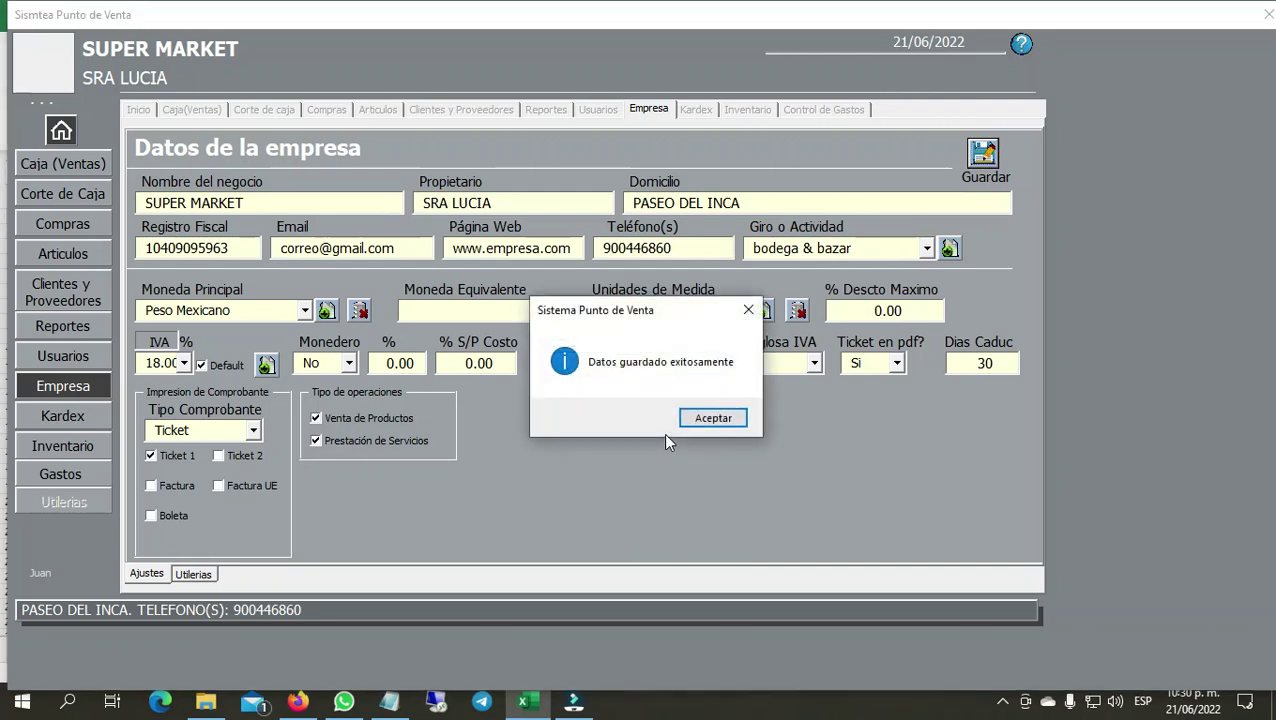
{"action": "left_click", "coordinate": [722, 418]}
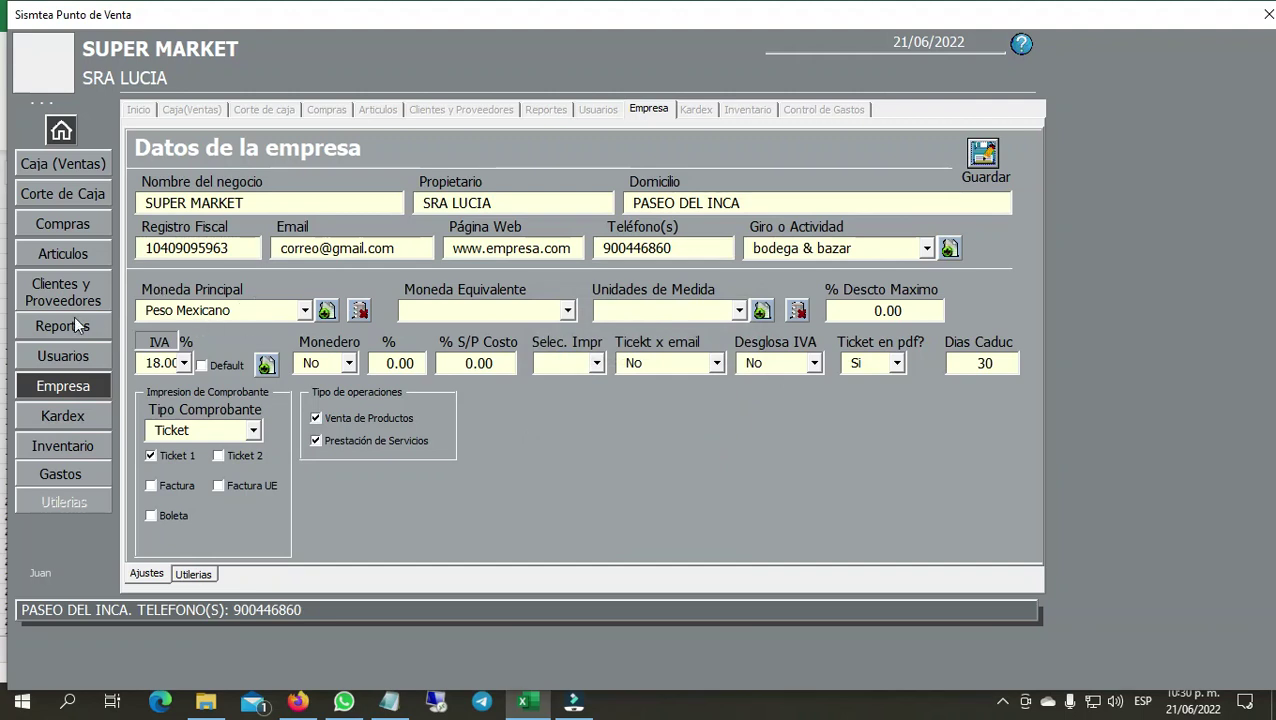
- Open the Artículos form and highlight the article classification item in the update notes
{"action": "left_click", "coordinate": [84, 253]}
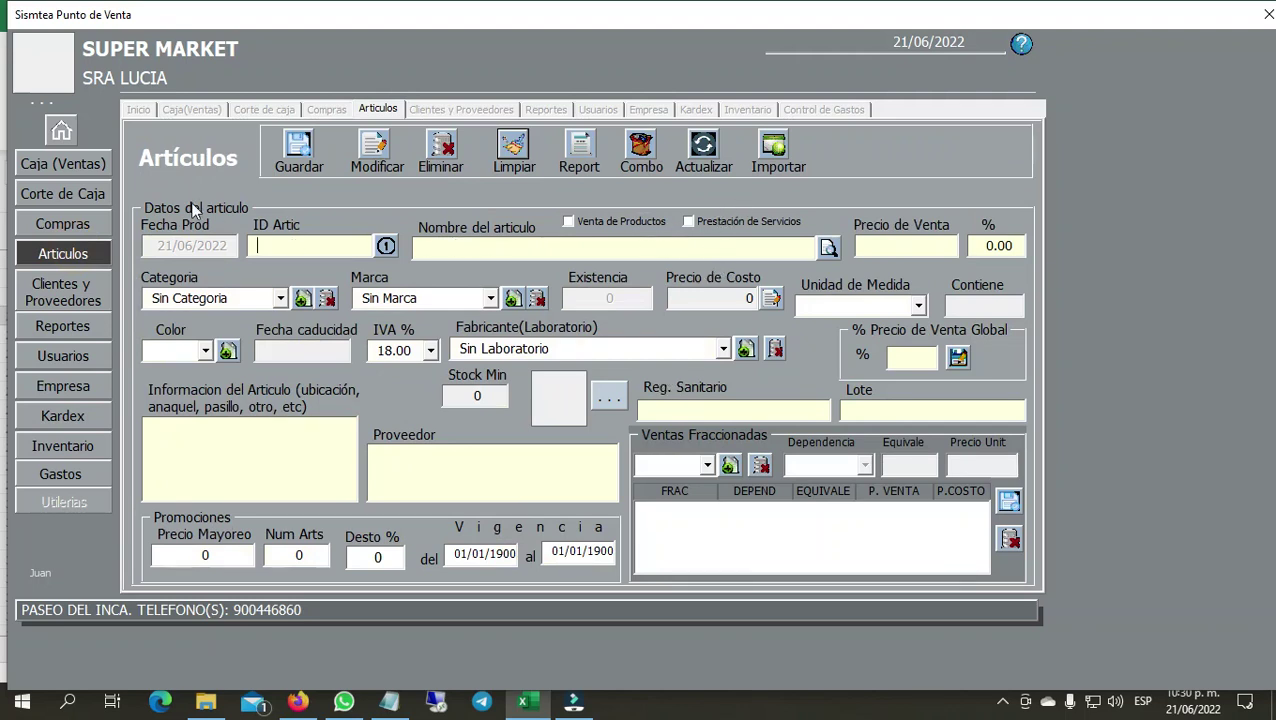
{"action": "left_click", "coordinate": [390, 702]}
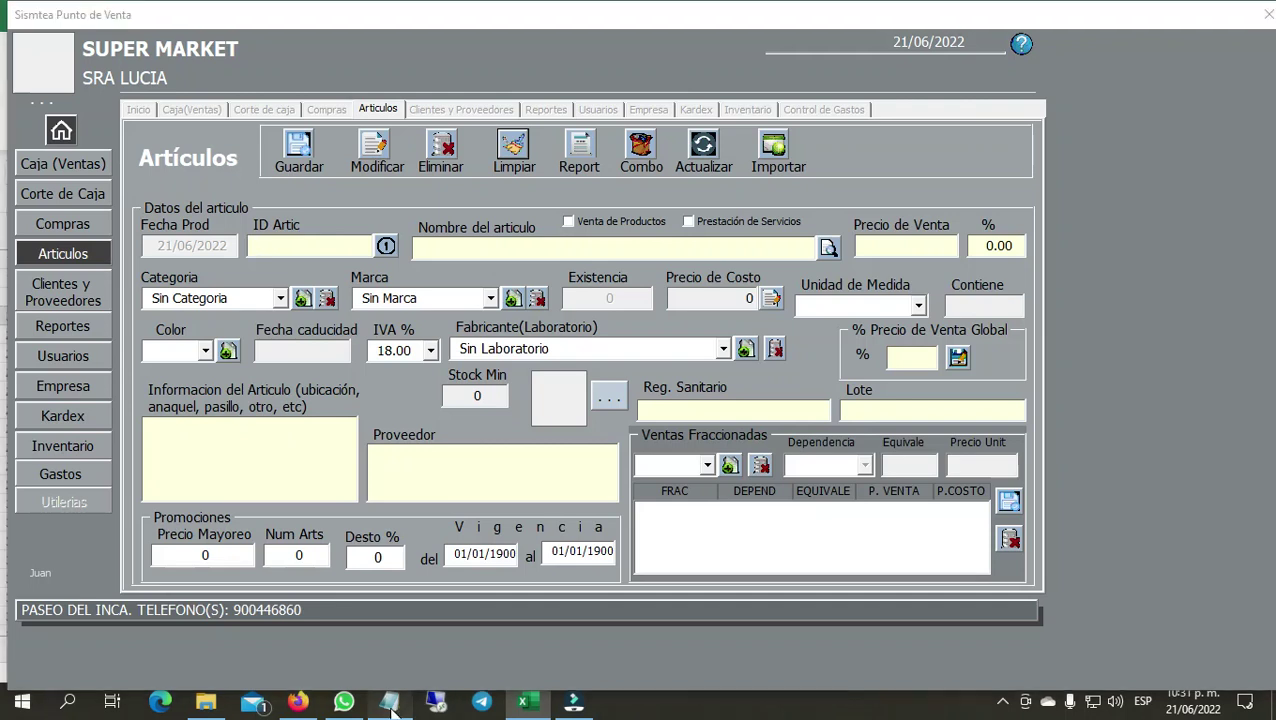
{"action": "left_click", "coordinate": [590, 264]}
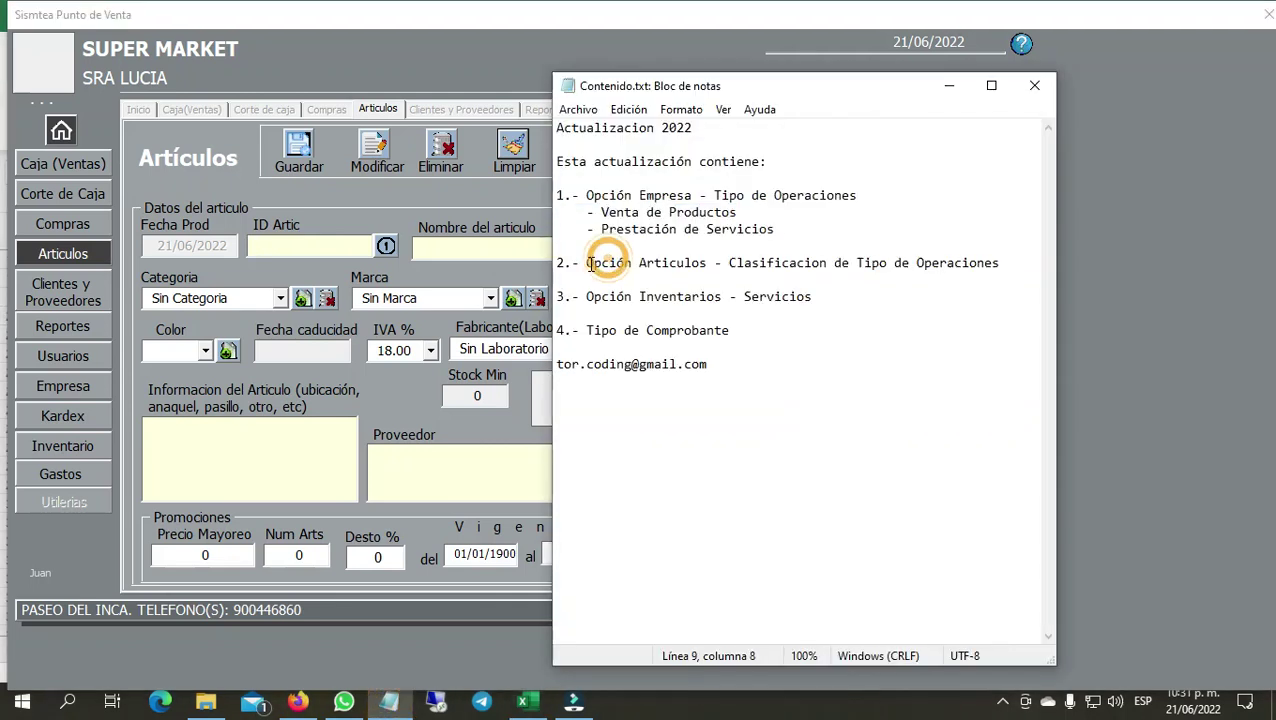
{"action": "left_click_drag", "start_coordinate": [590, 264], "coordinate": [998, 263]}
{"action": "left_click", "coordinate": [991, 296]}
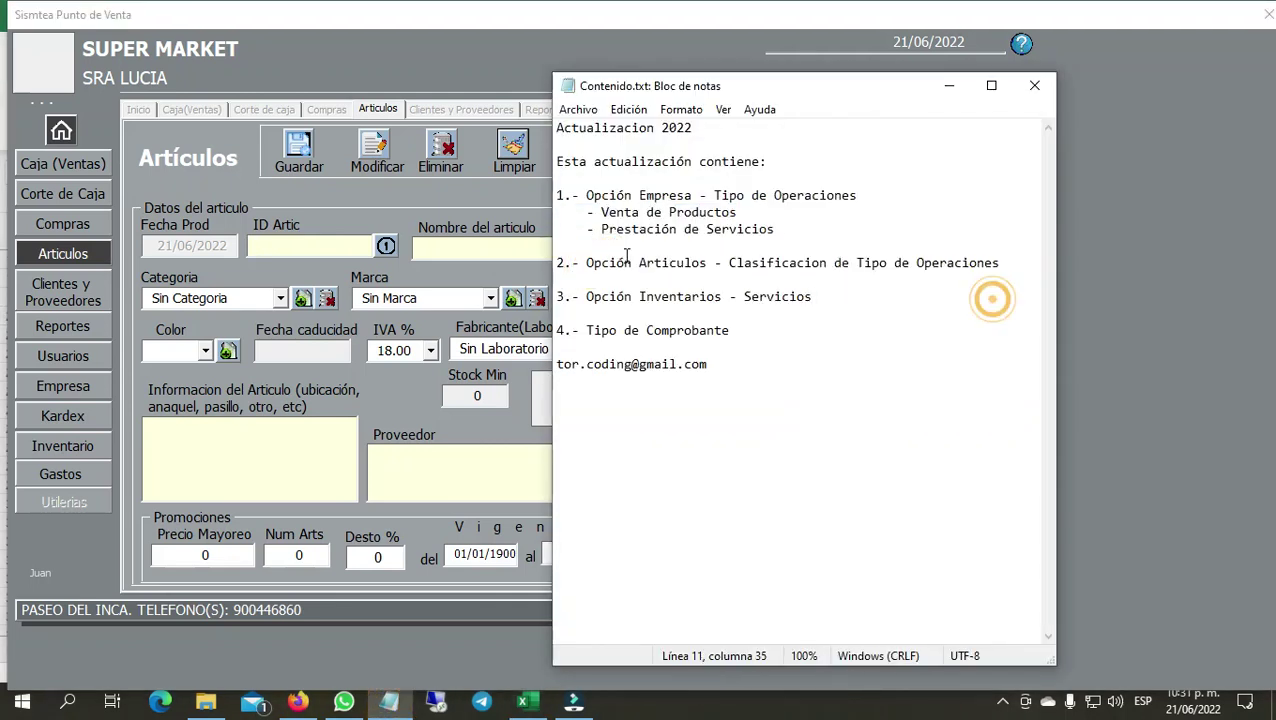
{"action": "left_click", "coordinate": [487, 193]}
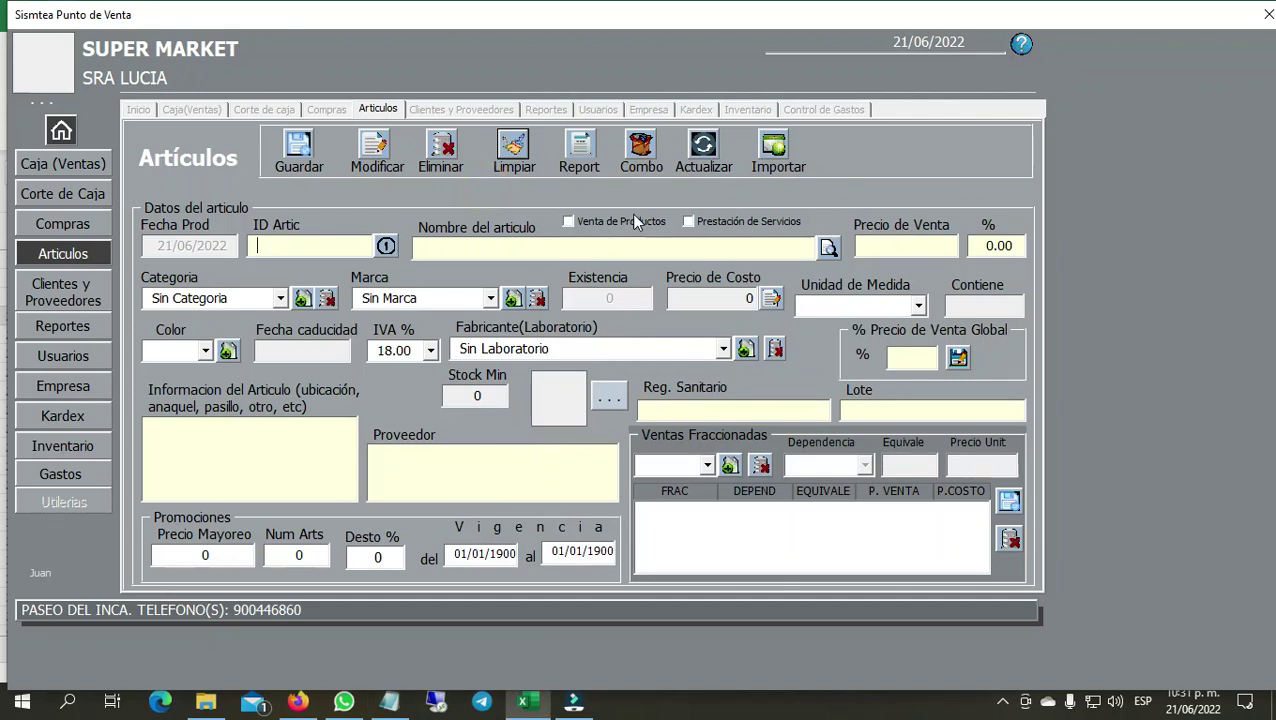
- Try the Venta de Productos and Prestación de Servicios checkboxes, then load AZUCAR BLANCA REFINADA SACO DE 25 KG
{"action": "left_click", "coordinate": [637, 222]}
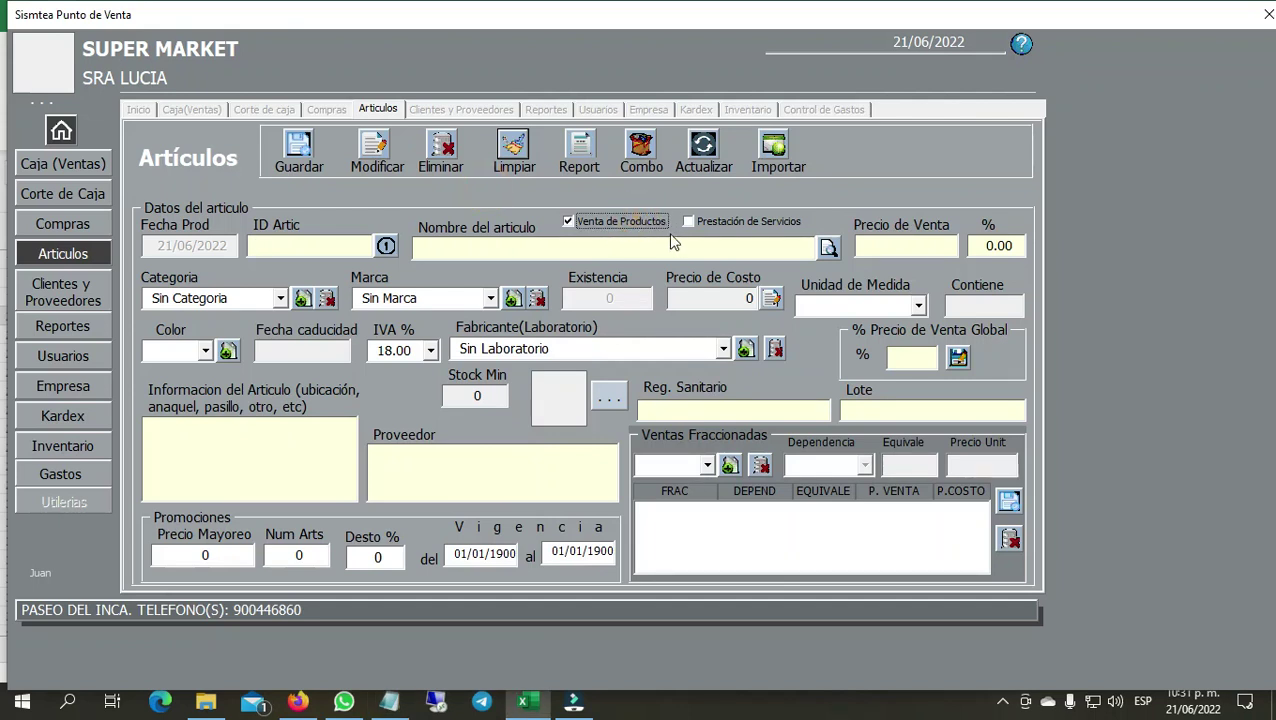
{"action": "left_click", "coordinate": [773, 222]}
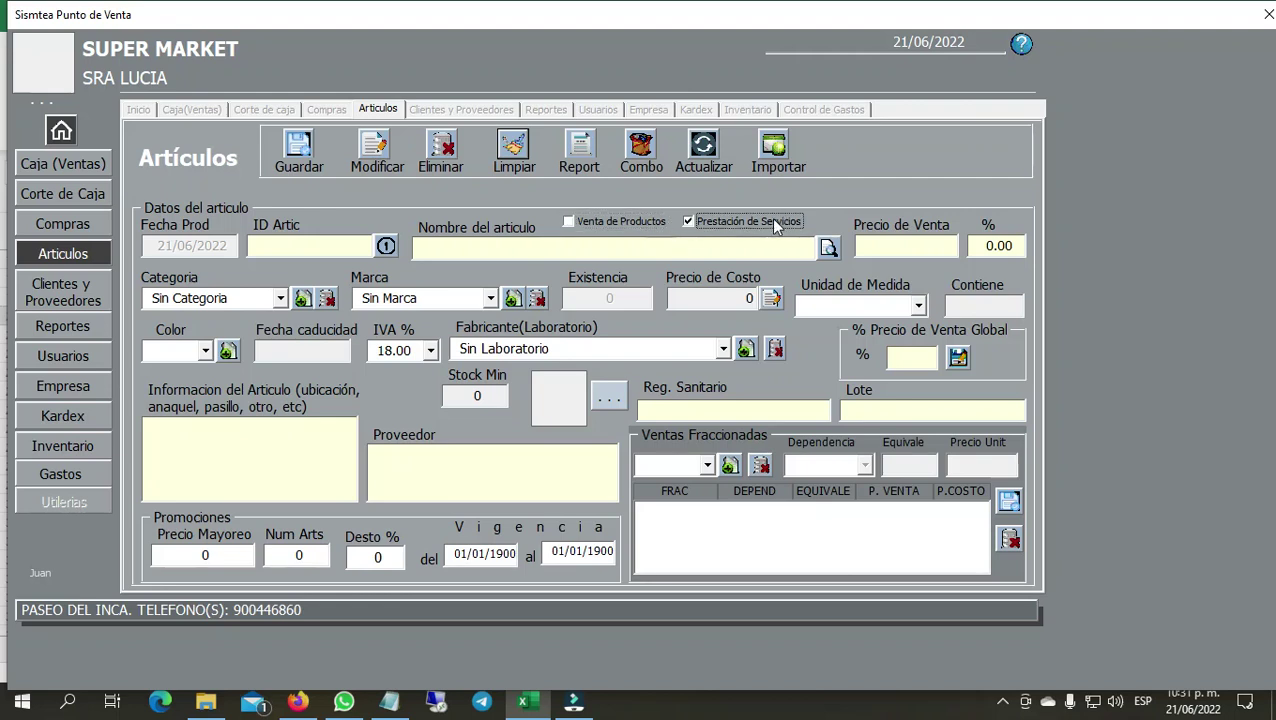
{"action": "left_click", "coordinate": [628, 221]}
{"action": "left_click", "coordinate": [735, 217]}
{"action": "left_click", "coordinate": [733, 215]}
{"action": "left_click", "coordinate": [712, 223]}
{"action": "left_click", "coordinate": [705, 225]}
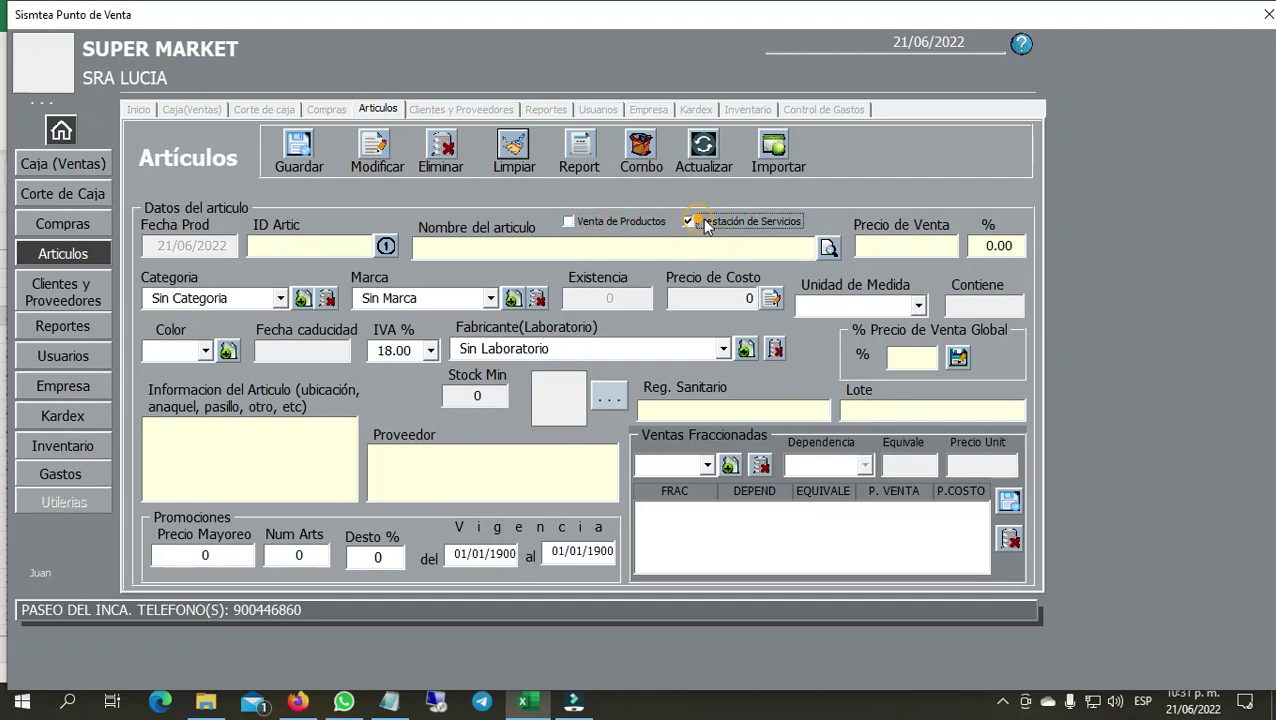
{"action": "left_click", "coordinate": [830, 247]}
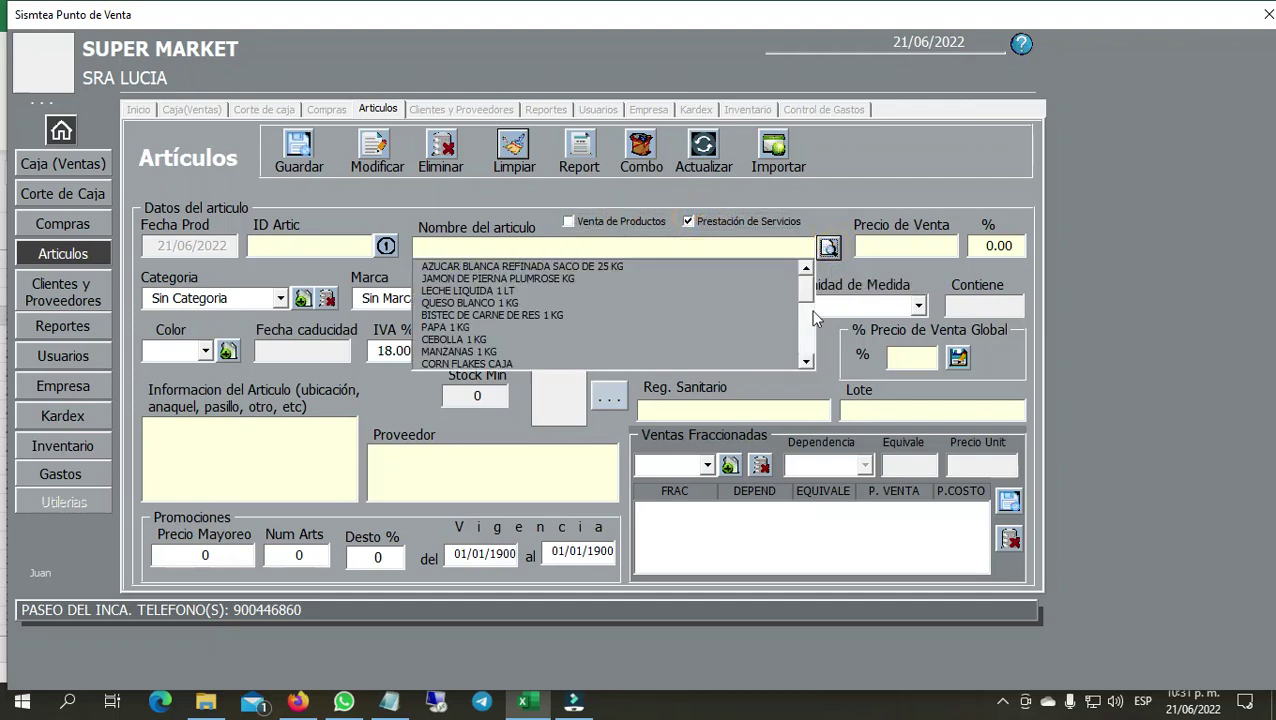
{"action": "left_click", "coordinate": [508, 264]}
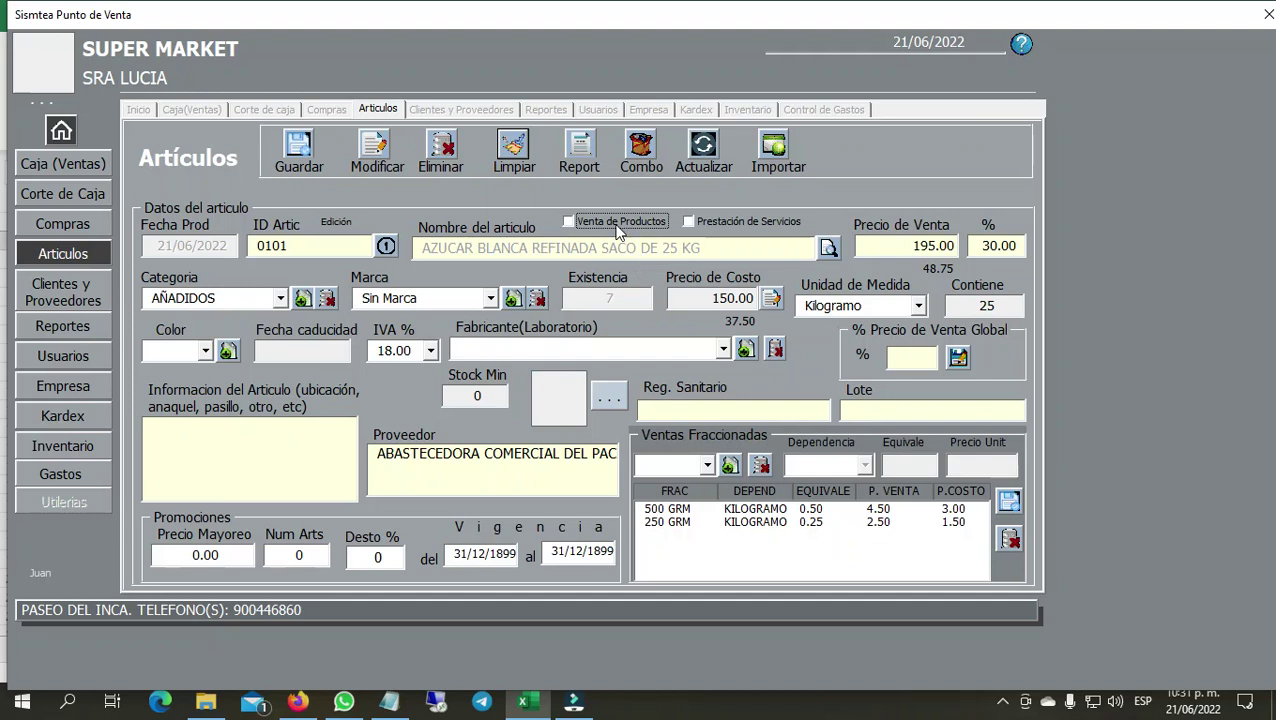
- Mark the sugar article as Venta de Productos only, unticking Prestación de Servicios
{"action": "left_click", "coordinate": [617, 231]}
{"action": "left_click", "coordinate": [780, 228]}
{"action": "left_click", "coordinate": [778, 228]}
{"action": "left_click", "coordinate": [630, 228]}
{"action": "left_click", "coordinate": [599, 177]}
{"action": "left_click", "coordinate": [597, 220]}
- Save the modified sugar article, confirming with Sí and Aceptar
{"action": "left_click", "coordinate": [383, 156]}
{"action": "left_click", "coordinate": [641, 413]}
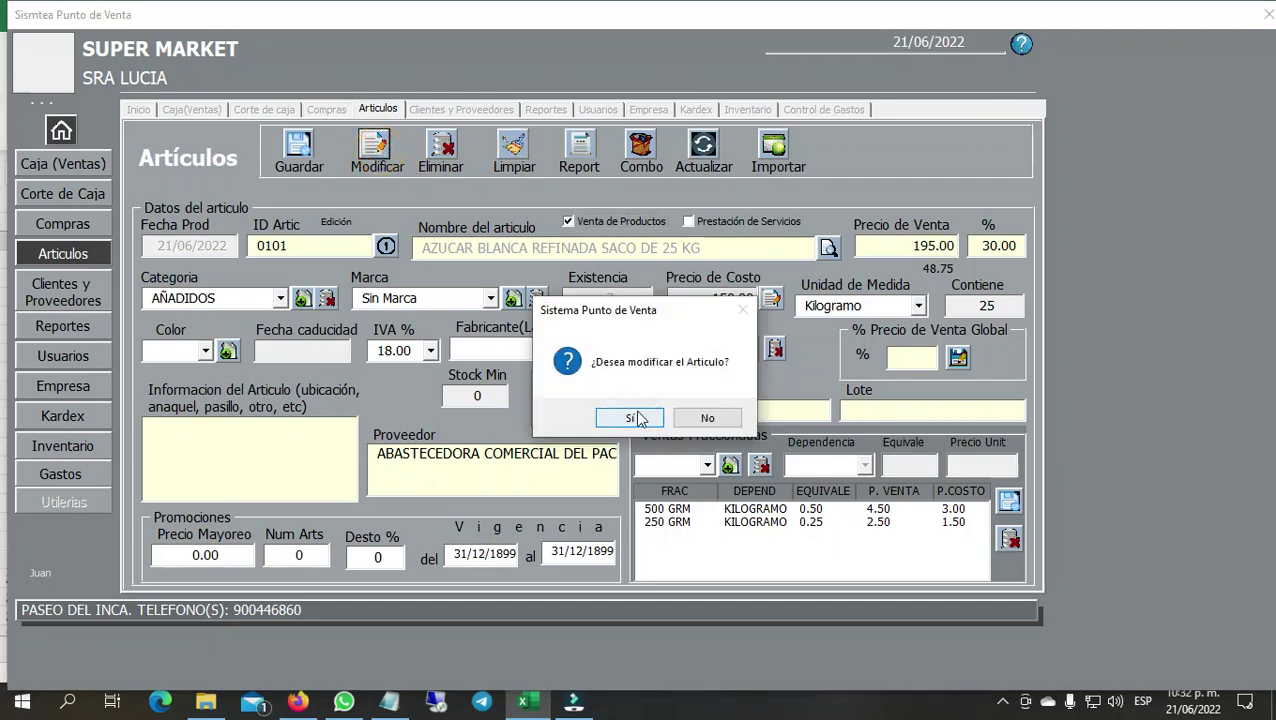
{"action": "left_click", "coordinate": [709, 417]}
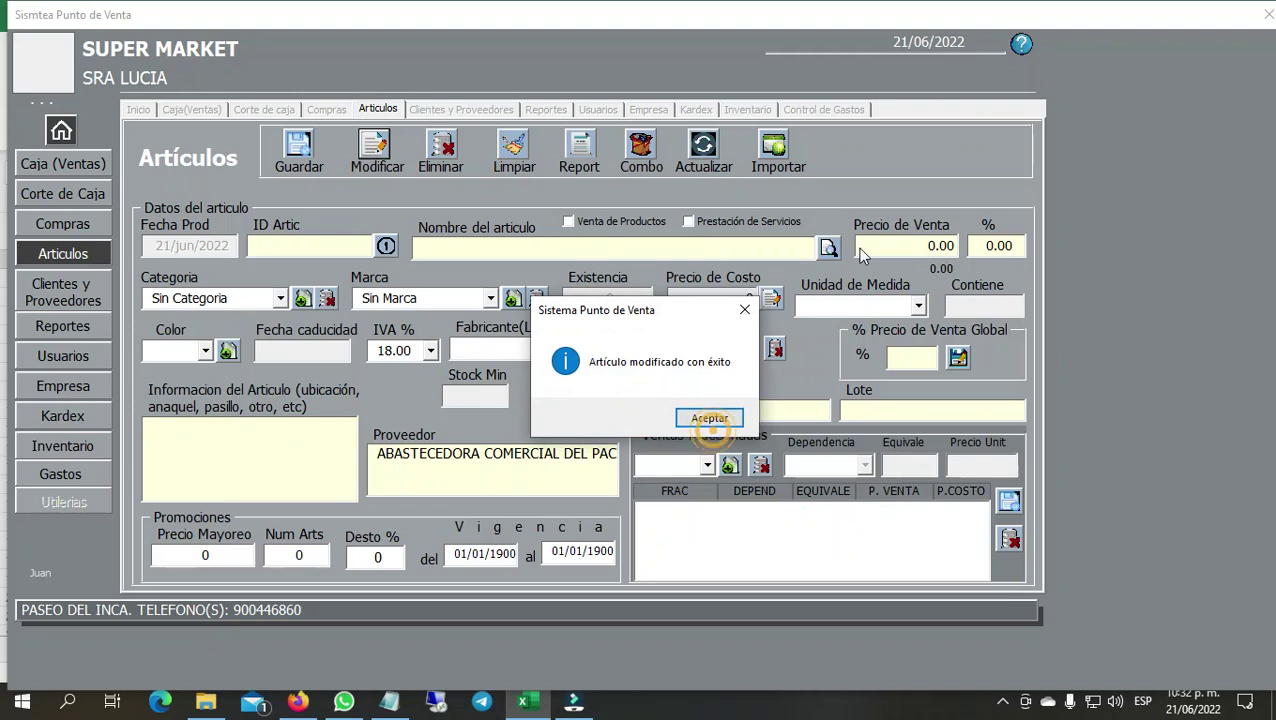
{"action": "left_click", "coordinate": [828, 247]}
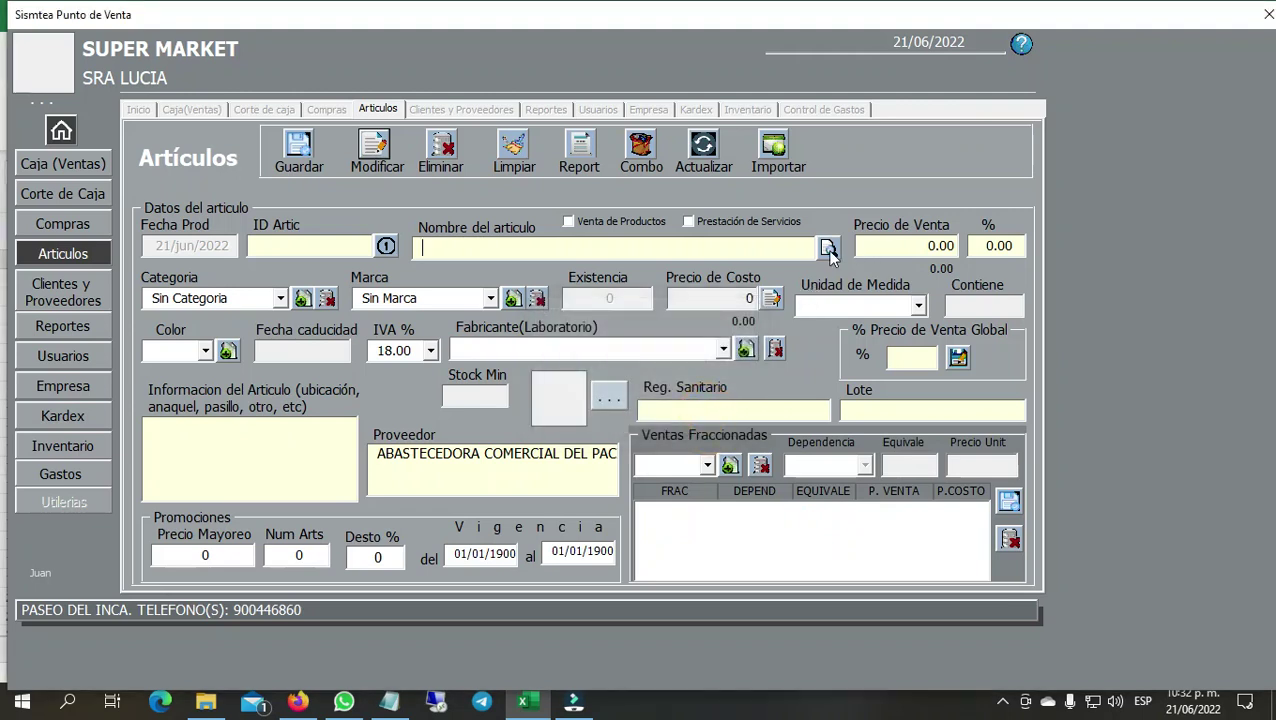
{"action": "left_click", "coordinate": [510, 302]}
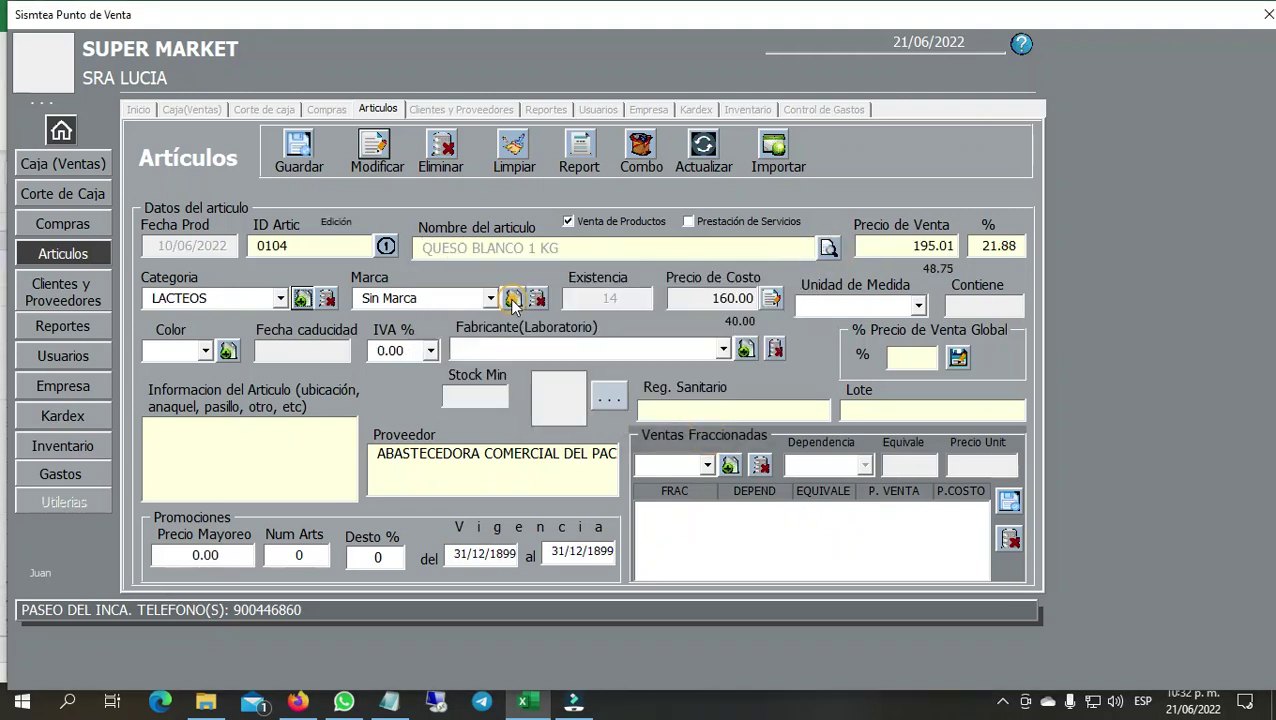
{"action": "left_click", "coordinate": [588, 224]}
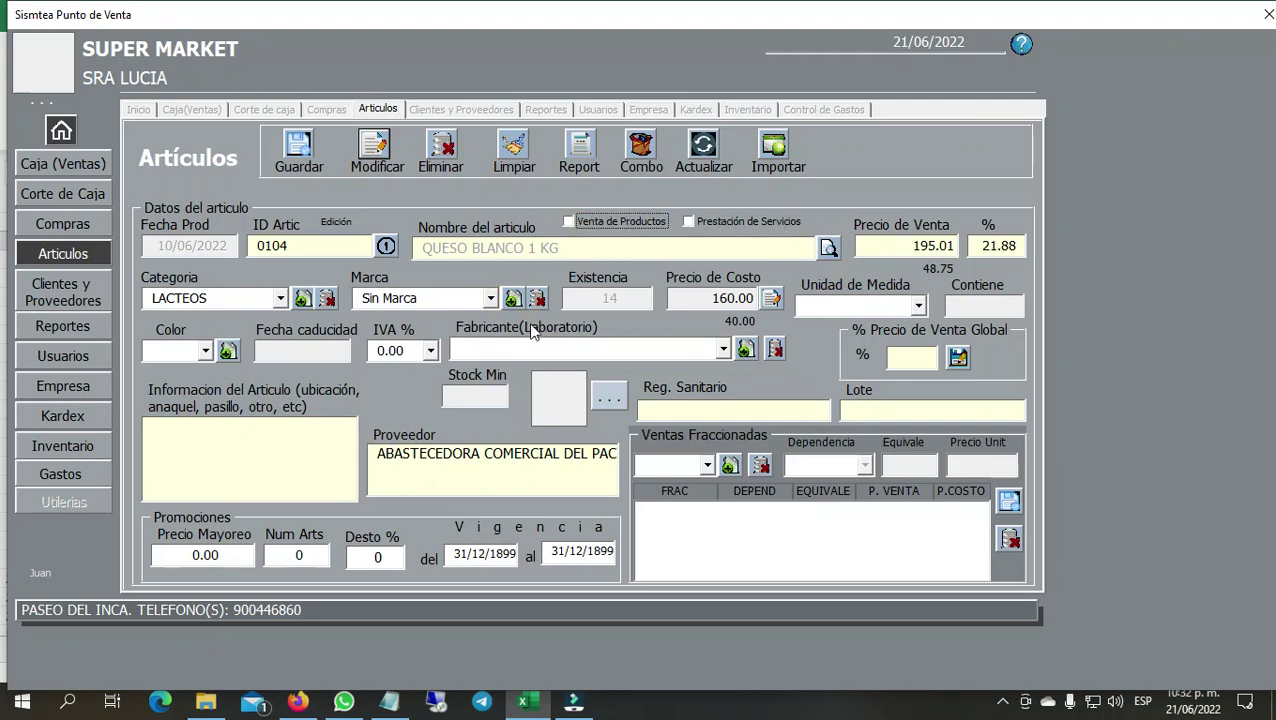
{"action": "left_click", "coordinate": [400, 168]}
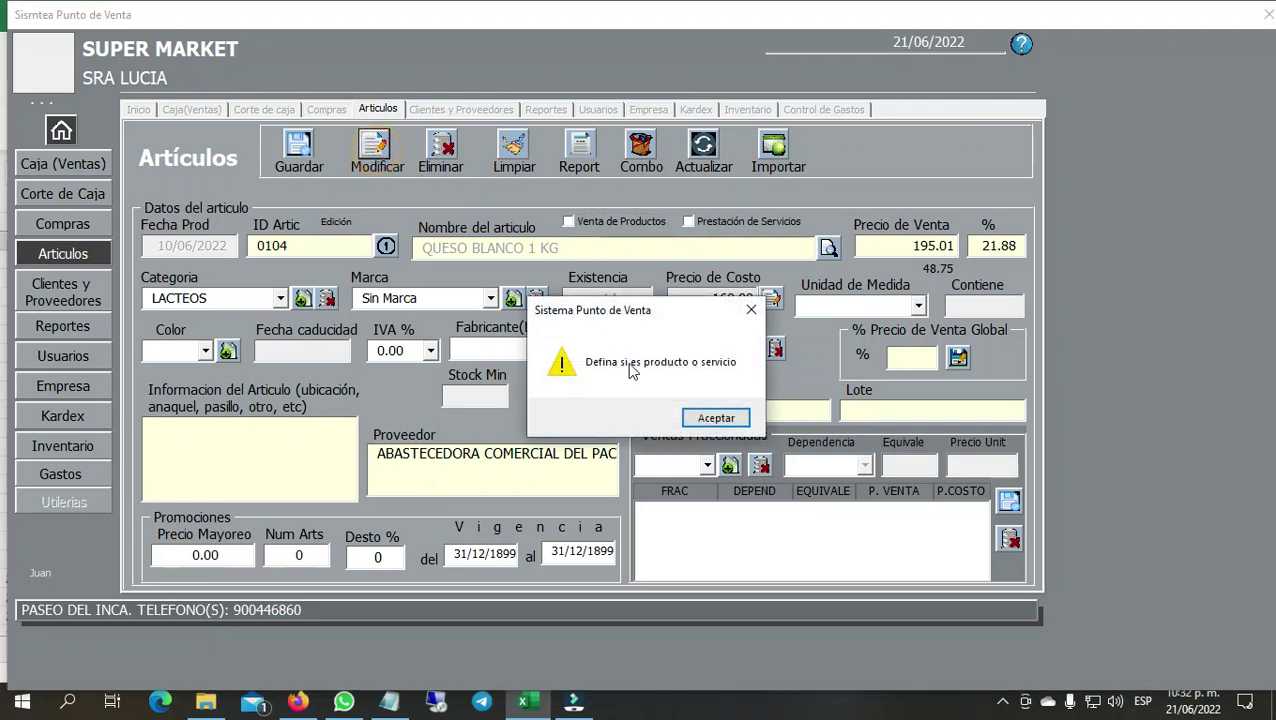
{"action": "left_click_drag", "start_coordinate": [678, 313], "coordinate": [627, 254]}
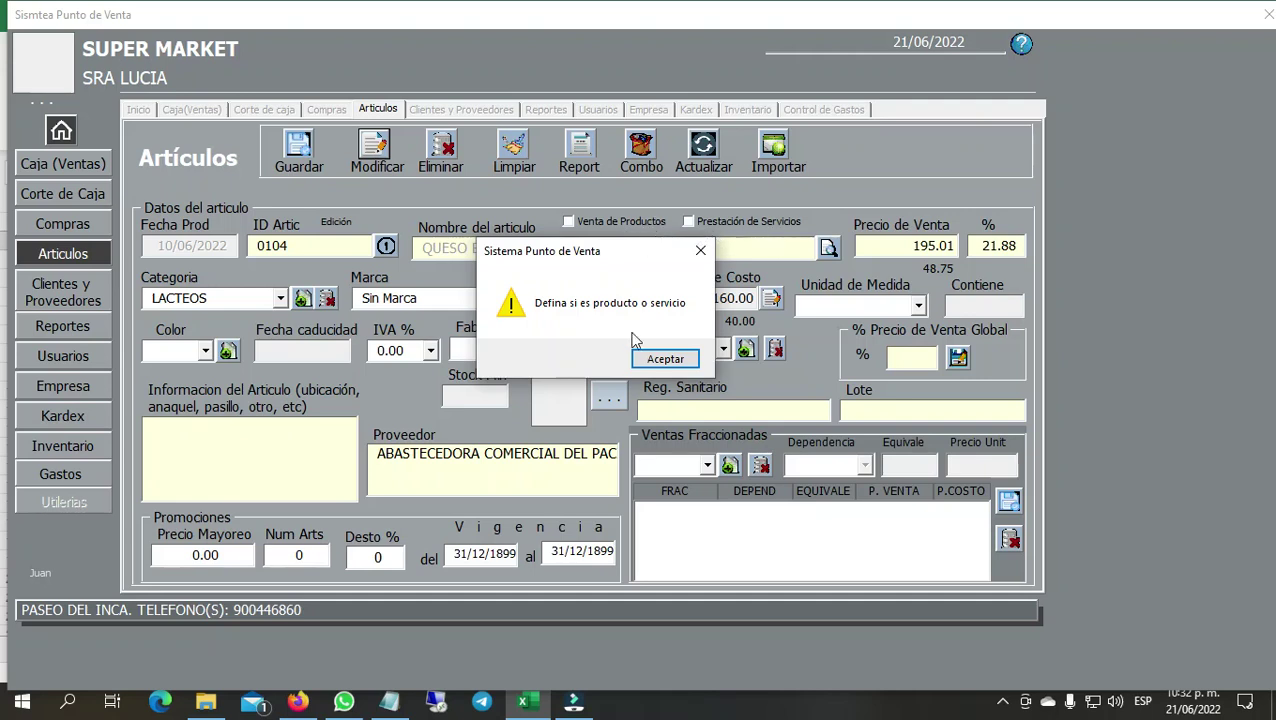
{"action": "left_click", "coordinate": [670, 360]}
{"action": "left_click", "coordinate": [608, 224]}
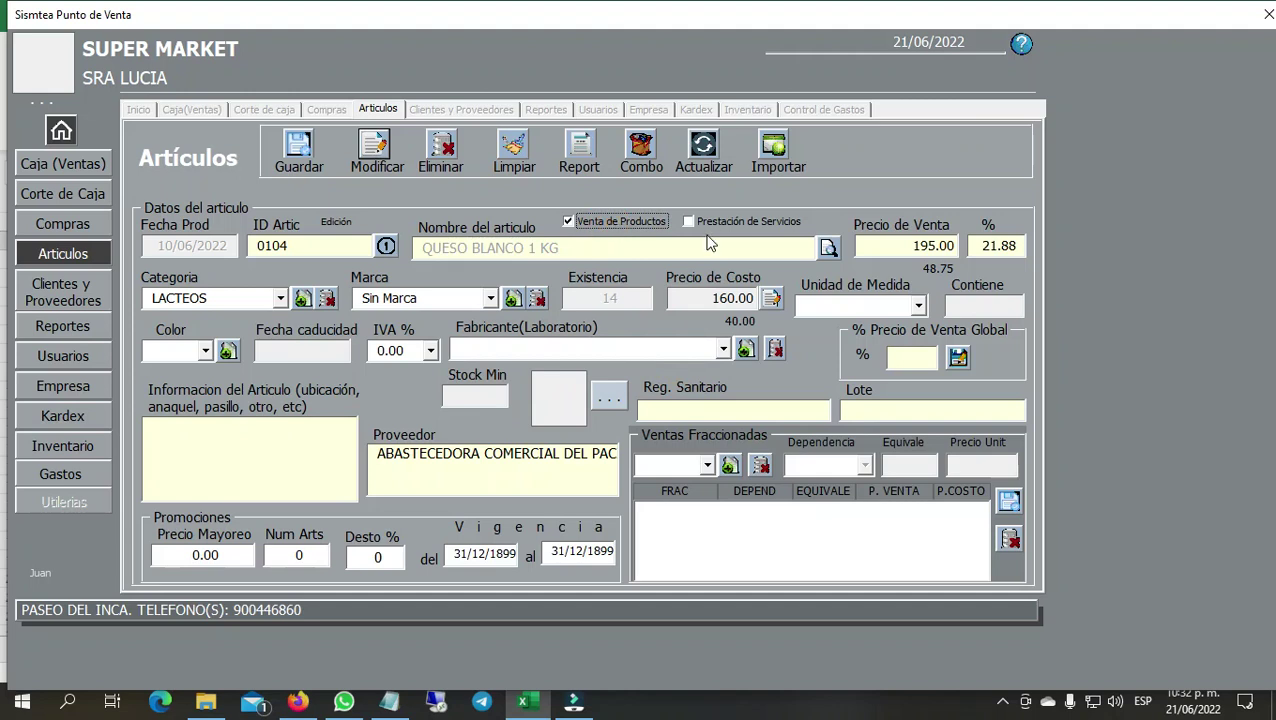
{"action": "left_click", "coordinate": [514, 148]}
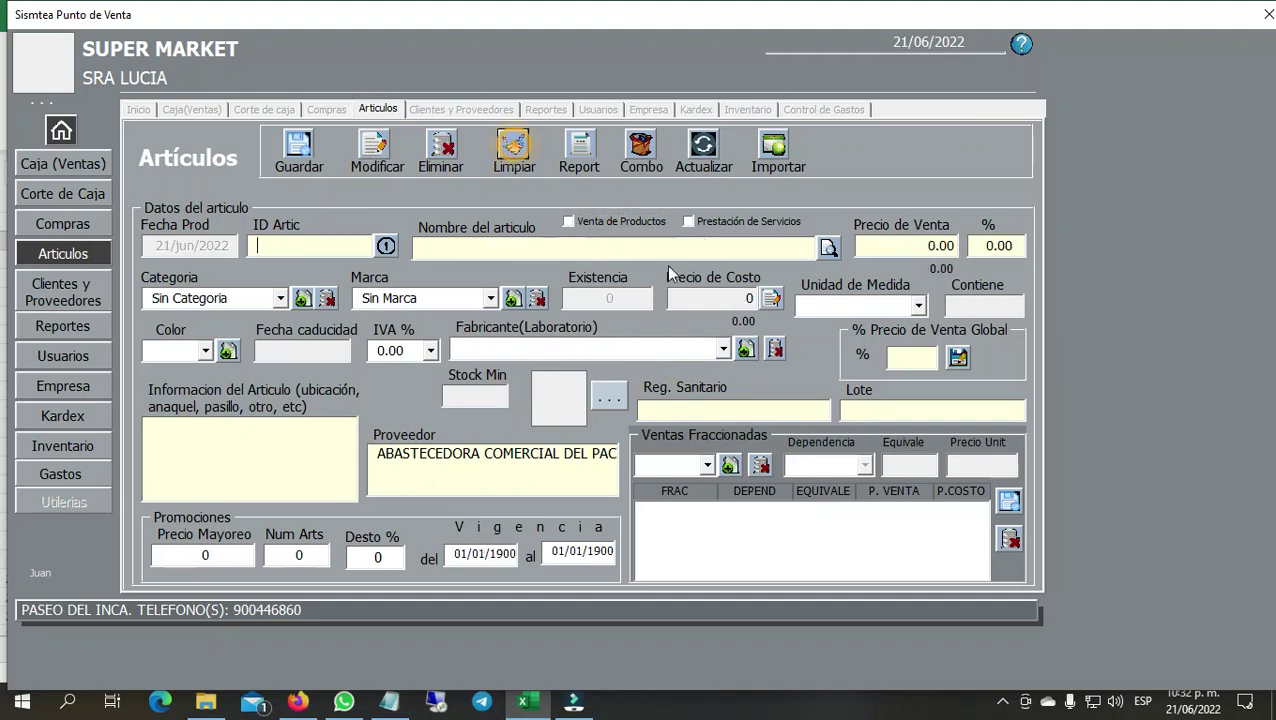
- Load COPIA FOTOSTATICA B/N TAMAÑO CARTA and verify Prestación de Servicios is ticked
{"action": "left_click", "coordinate": [829, 249]}
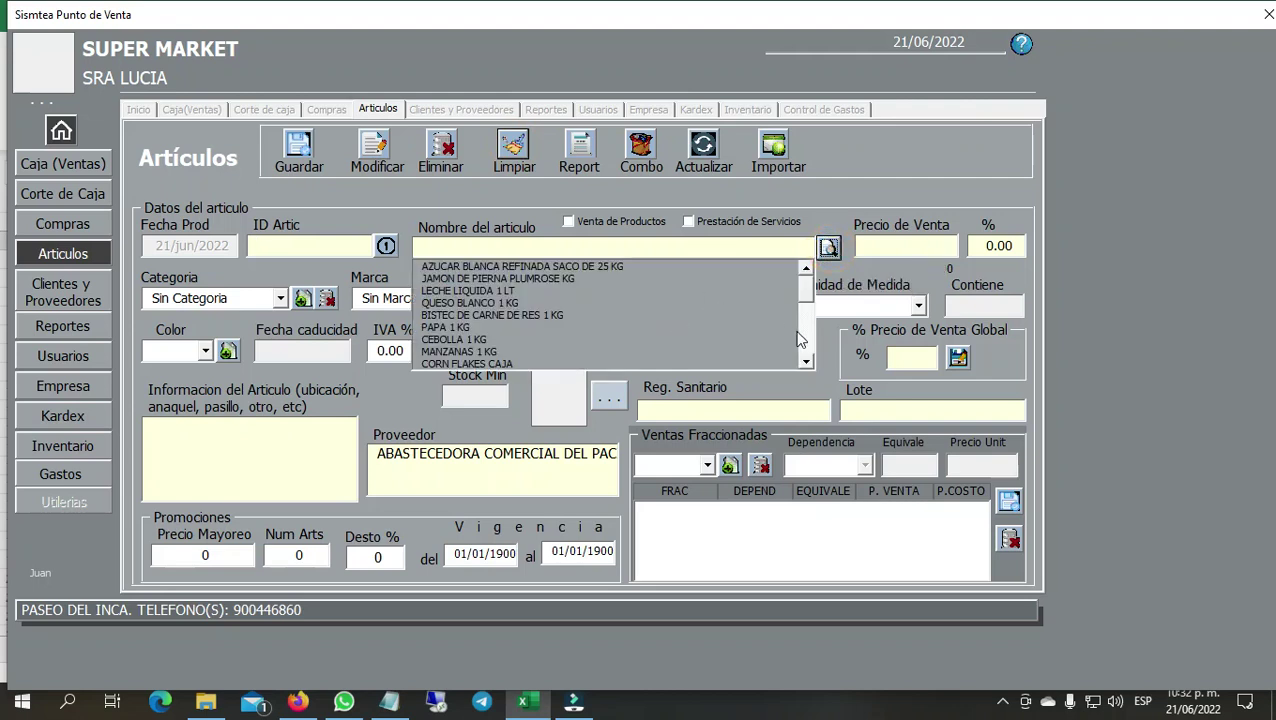
{"action": "left_click", "coordinate": [800, 340]}
{"action": "left_click", "coordinate": [800, 340]}
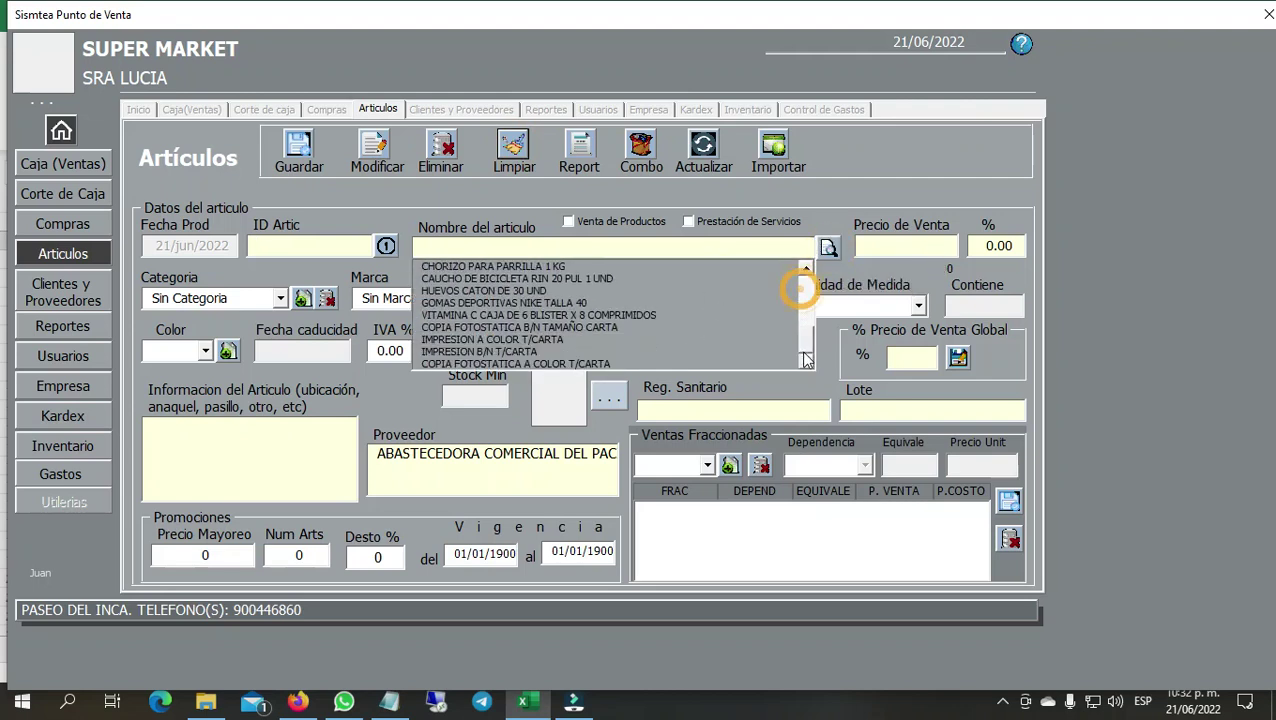
{"action": "left_click", "coordinate": [470, 327]}
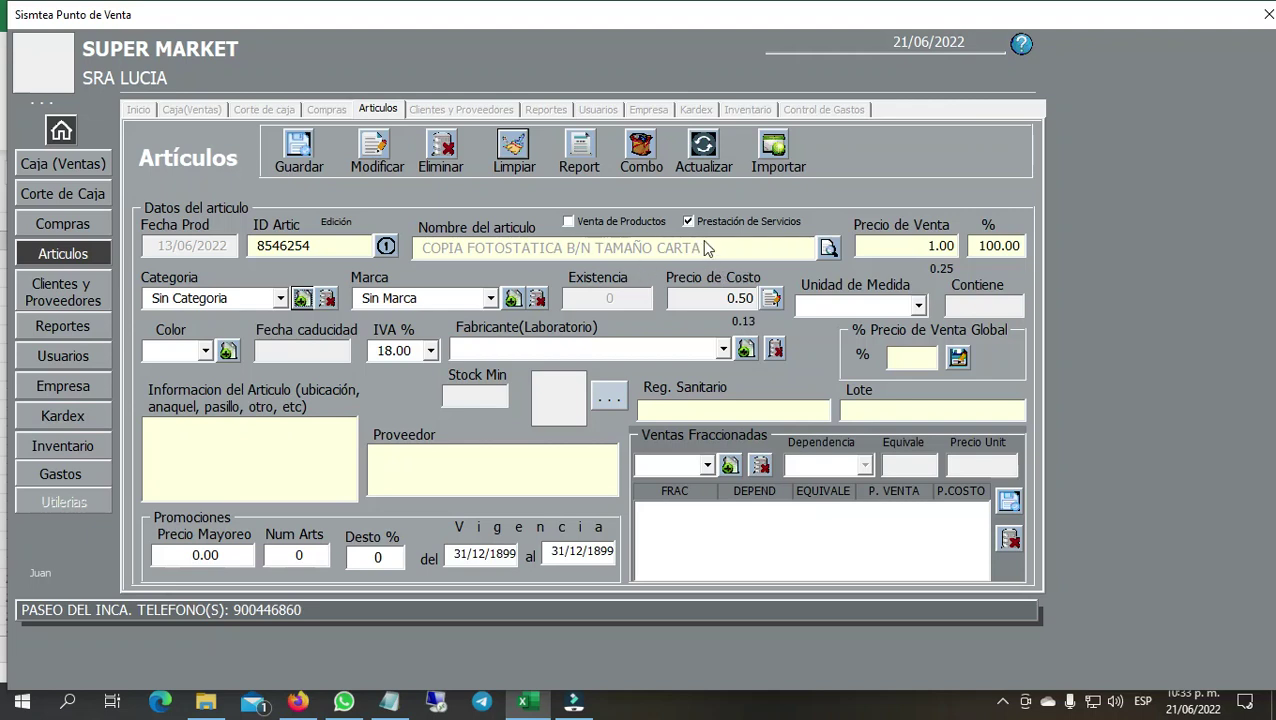
{"action": "left_click", "coordinate": [608, 302]}
{"action": "left_click", "coordinate": [750, 222]}
- Add 5 COPIA FOTOSTATICA A COLOR T/CARTA to the sale via a COP search
{"action": "left_click", "coordinate": [62, 163]}
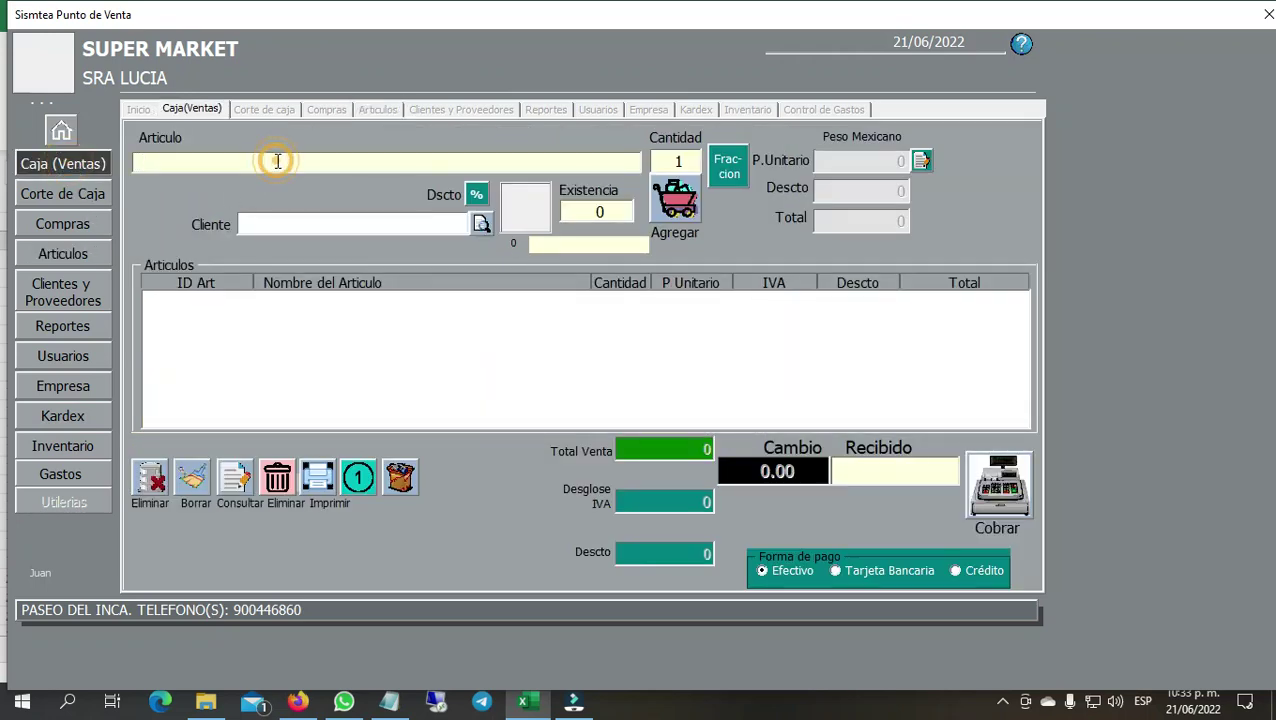
{"action": "type", "text": "COP"}
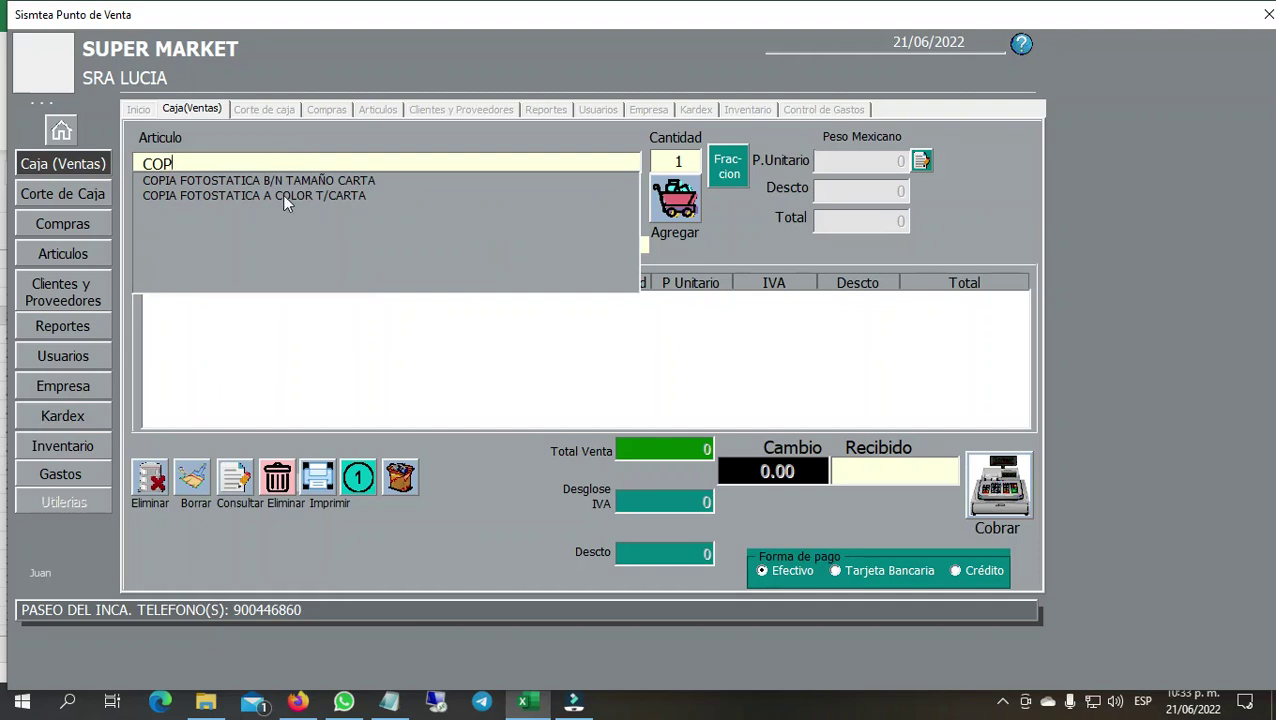
{"action": "left_click", "coordinate": [282, 195]}
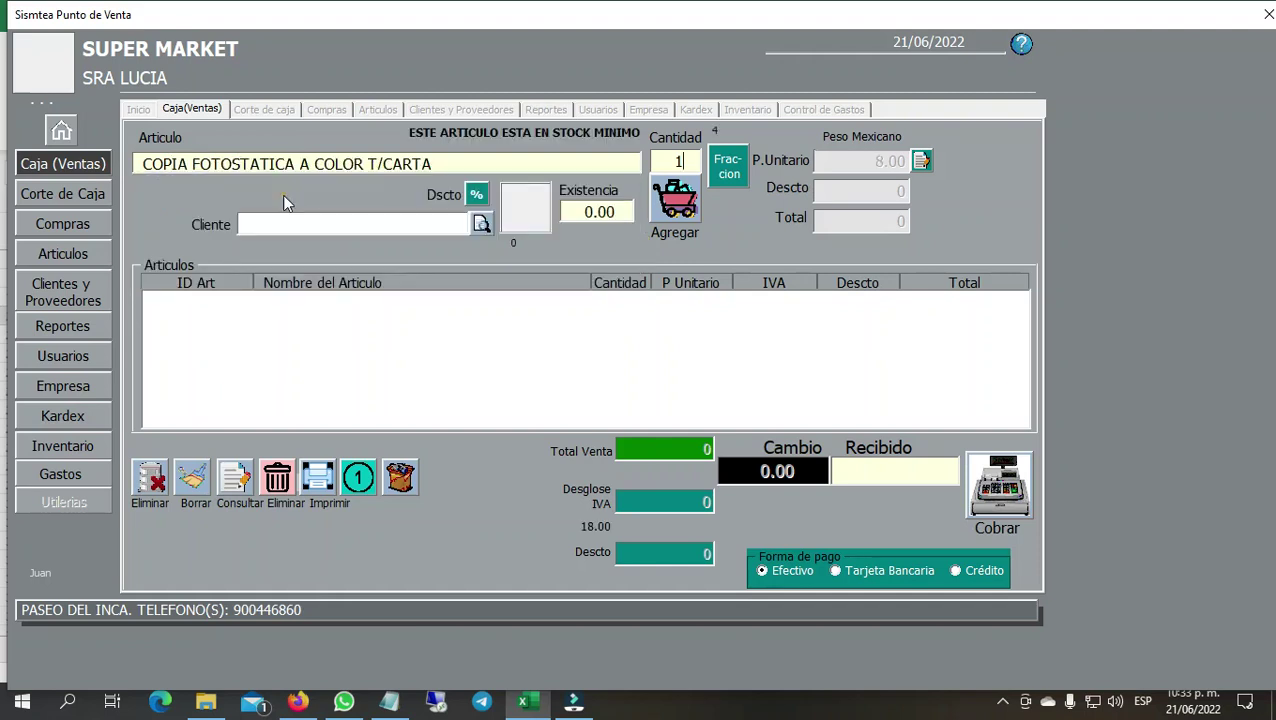
{"action": "left_click", "coordinate": [578, 218]}
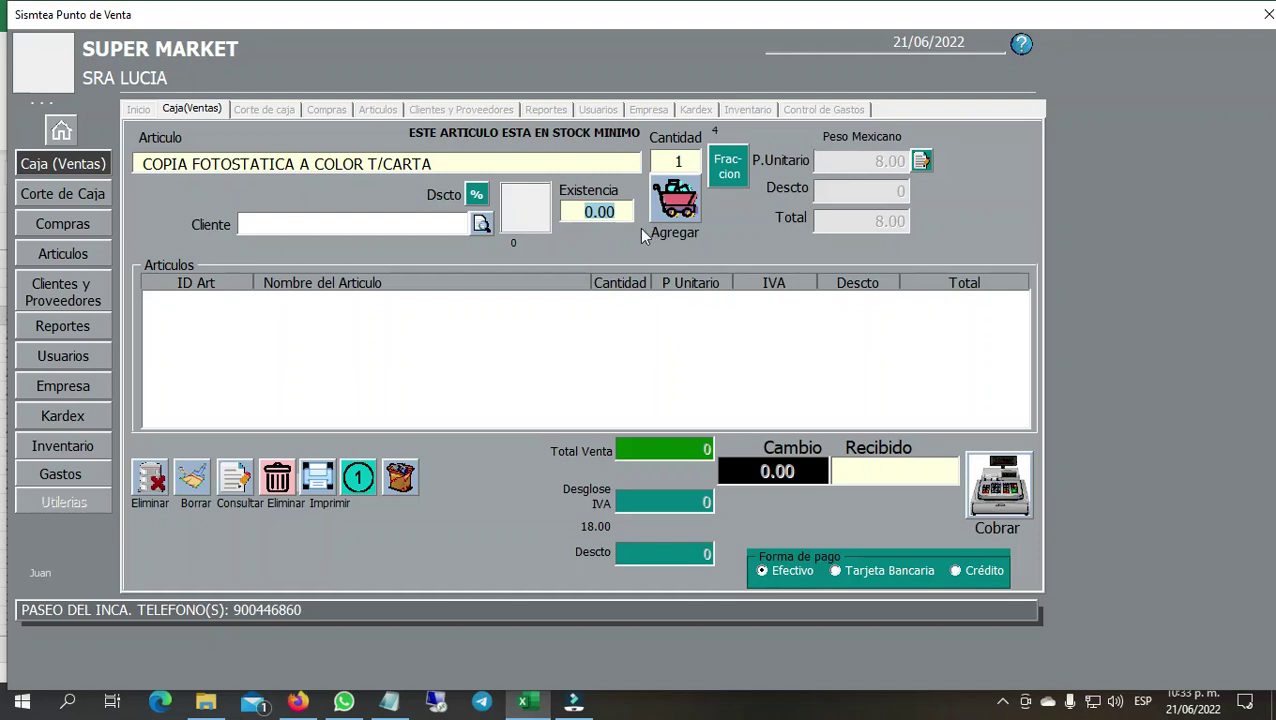
{"action": "left_click", "coordinate": [656, 168]}
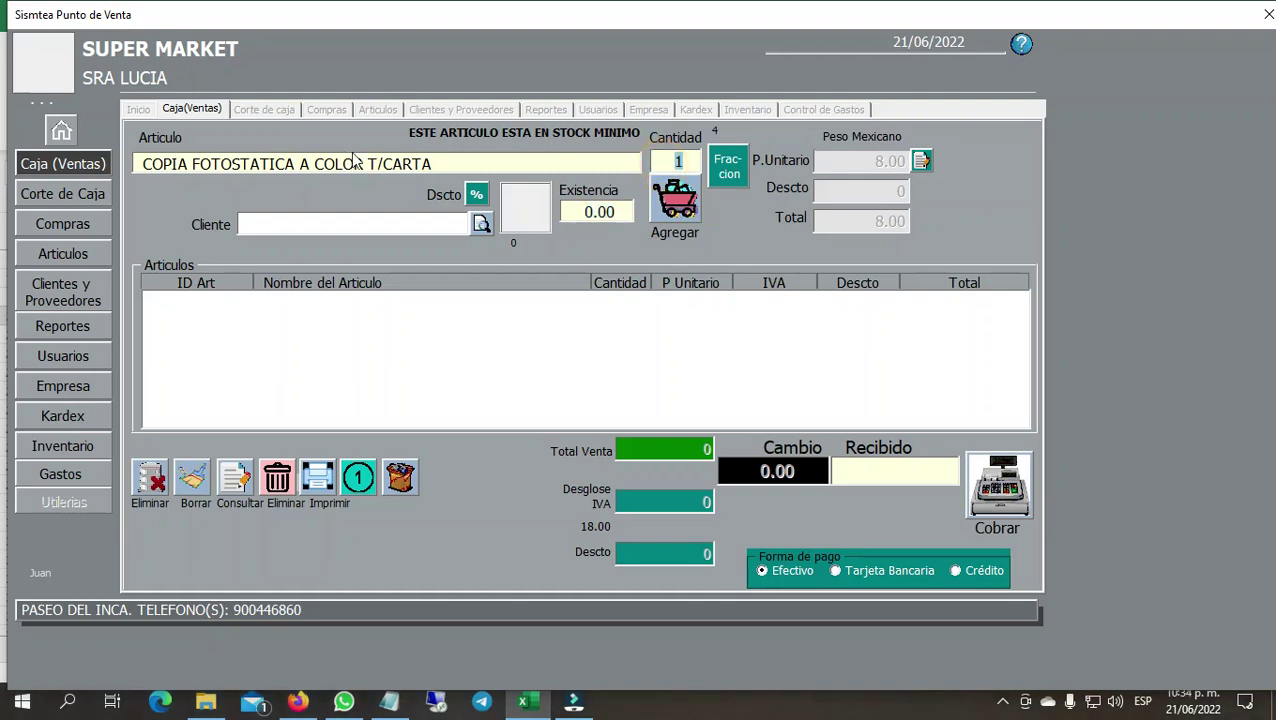
{"action": "left_click", "coordinate": [452, 163]}
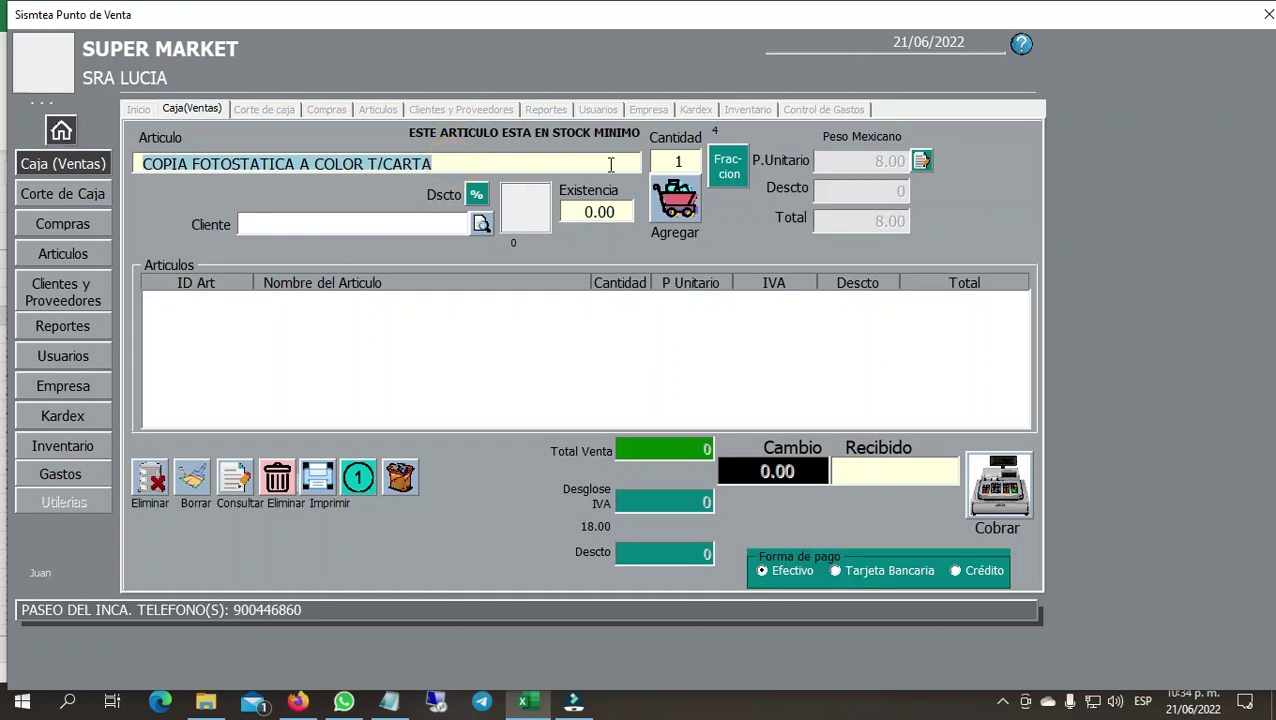
{"action": "left_click", "coordinate": [665, 163]}
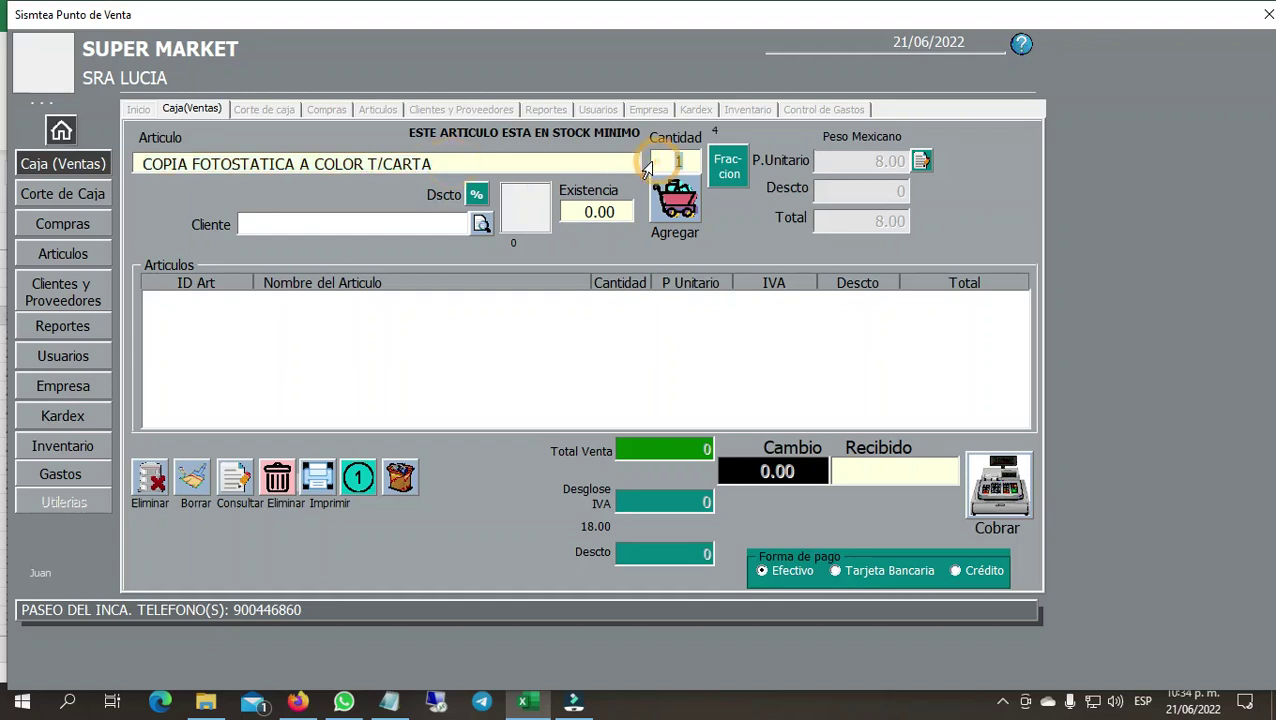
{"action": "type", "text": "5"}
{"action": "left_click", "coordinate": [673, 222]}
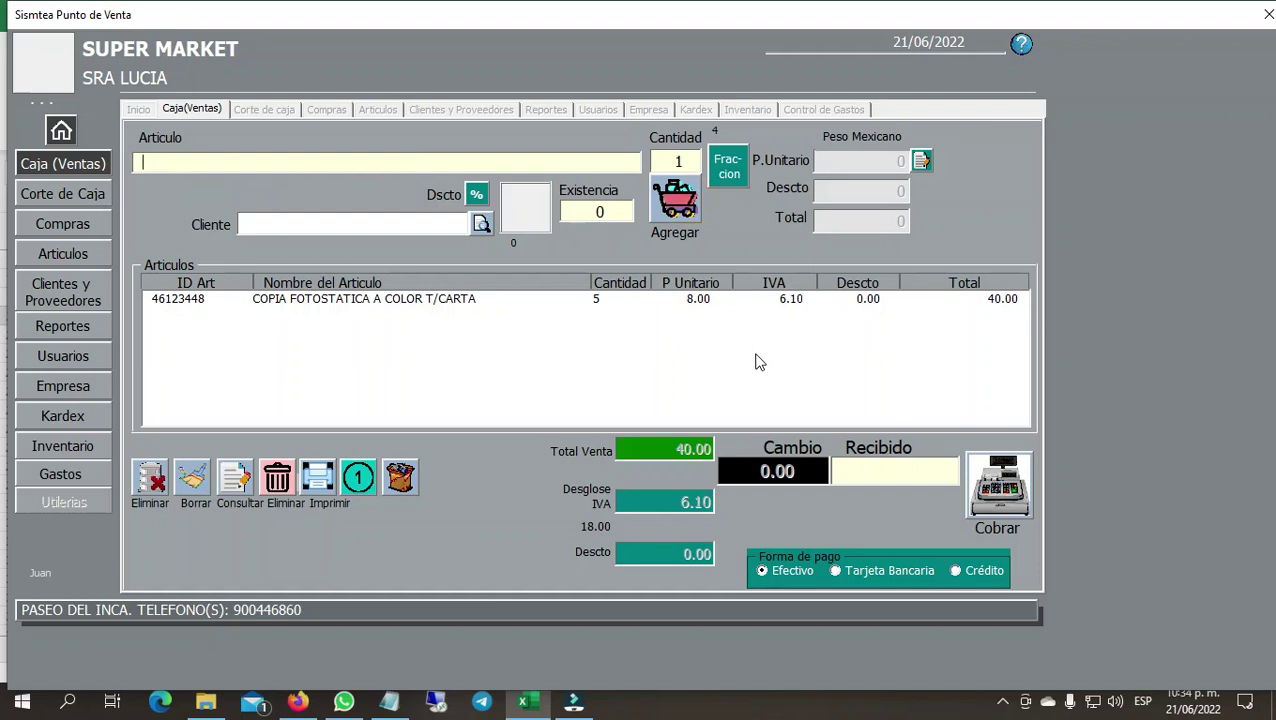
- Enter 40 as the amount received and highlight the inventory services item in the notes
{"action": "left_click", "coordinate": [900, 476]}
{"action": "type", "text": "4"}
{"action": "type", "text": "0"}
{"action": "left_click", "coordinate": [389, 701]}
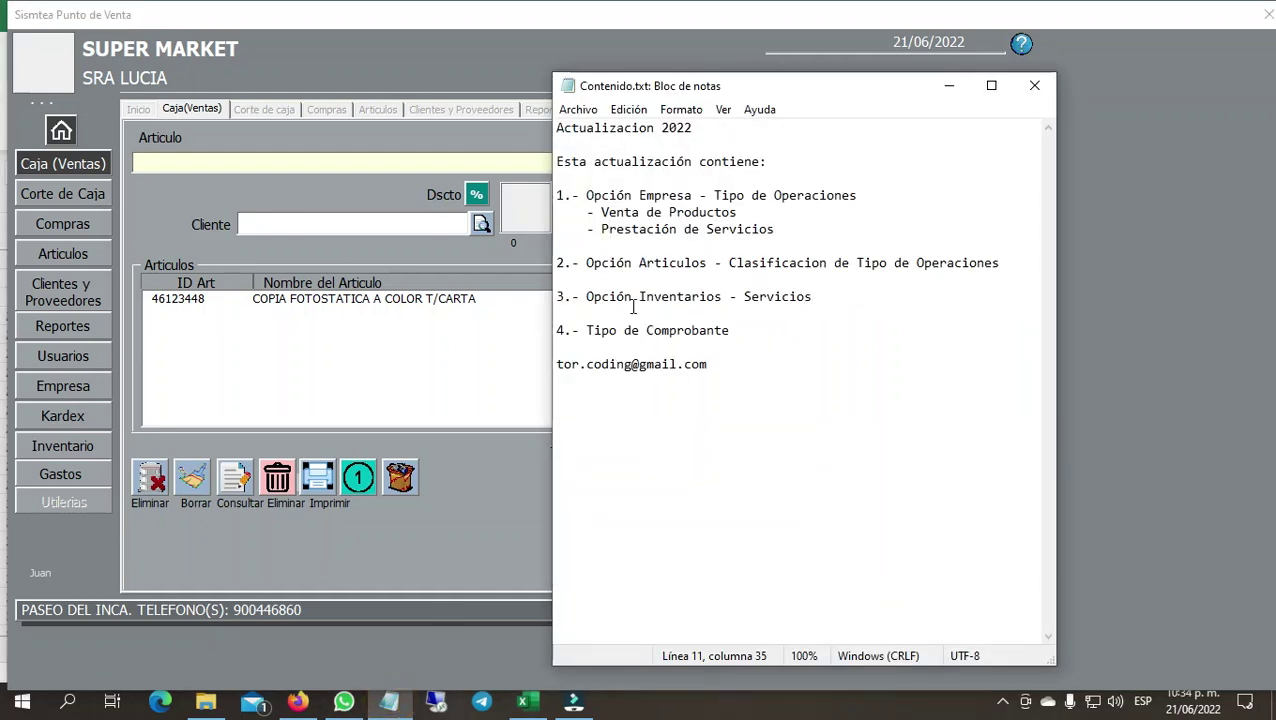
{"action": "mouse_move", "coordinate": [829, 297]}
{"action": "left_mouse_down"}
{"action": "mouse_move", "coordinate": [732, 312]}
{"action": "mouse_move", "coordinate": [566, 297]}
{"action": "left_mouse_up"}
{"action": "left_click", "coordinate": [815, 298]}
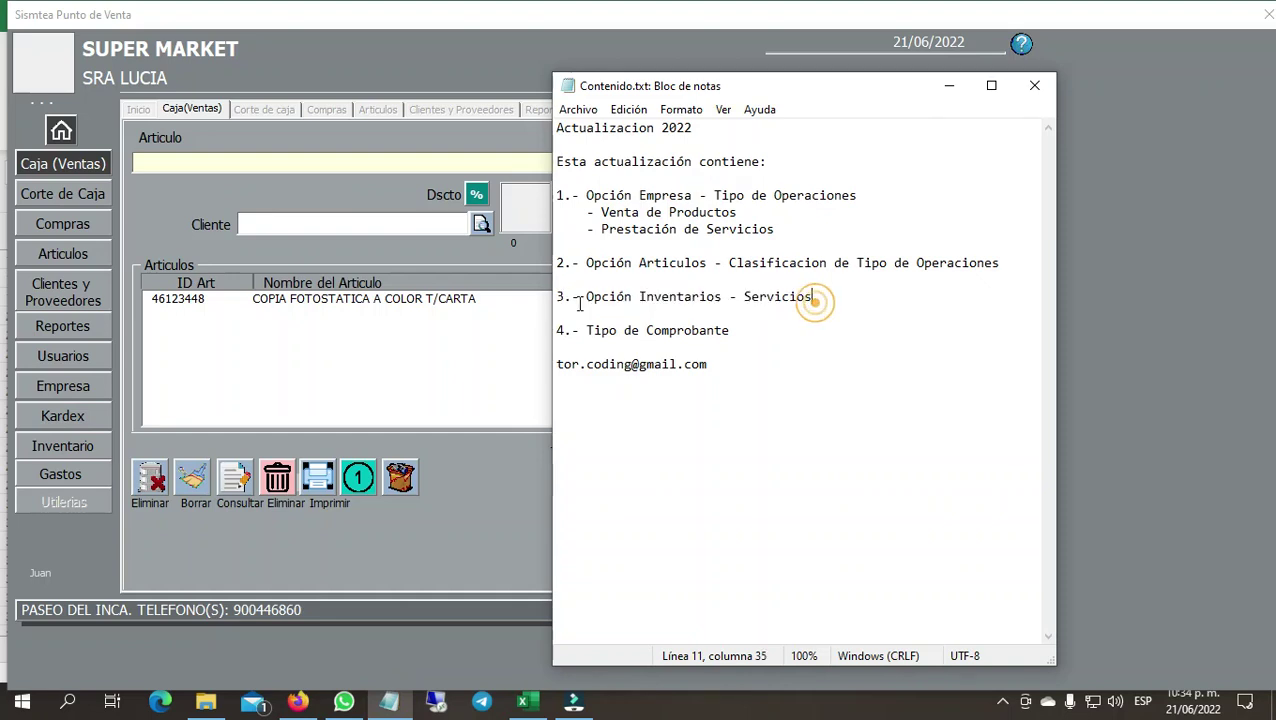
- Open Inventario, load the grid by date, and scroll down to the photocopy rows
{"action": "left_click", "coordinate": [73, 445]}
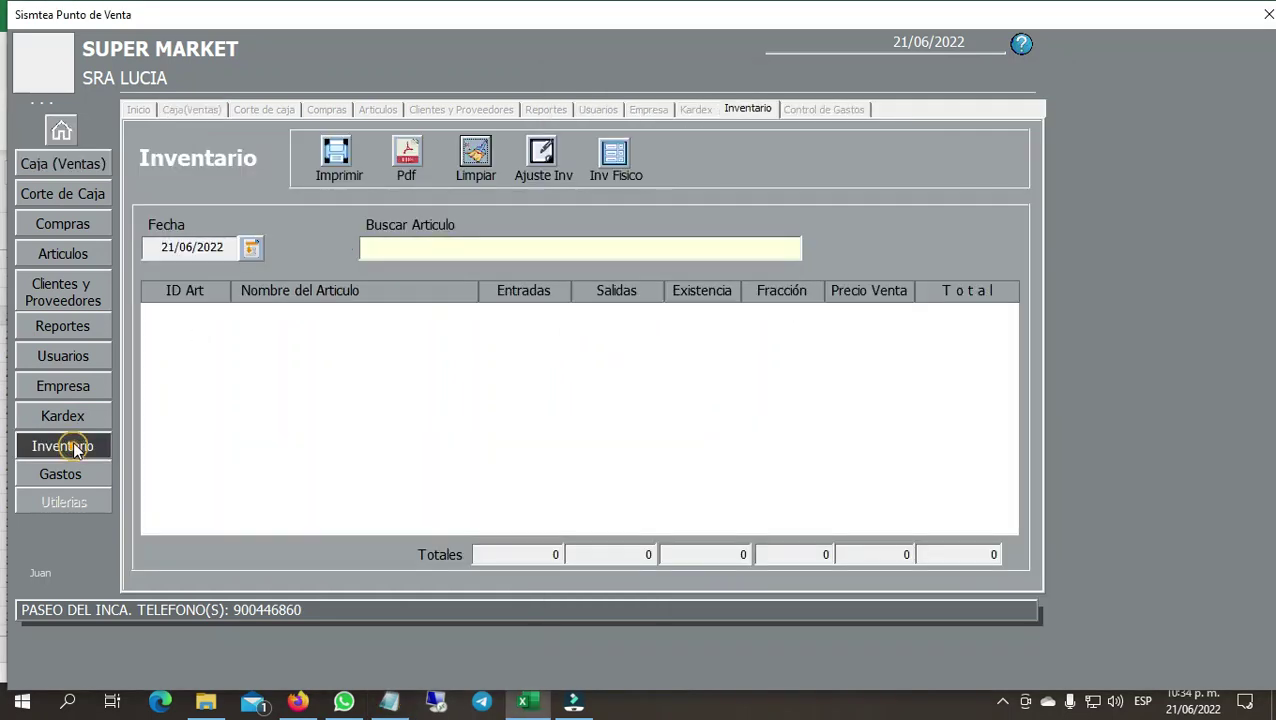
{"action": "left_click", "coordinate": [240, 249]}
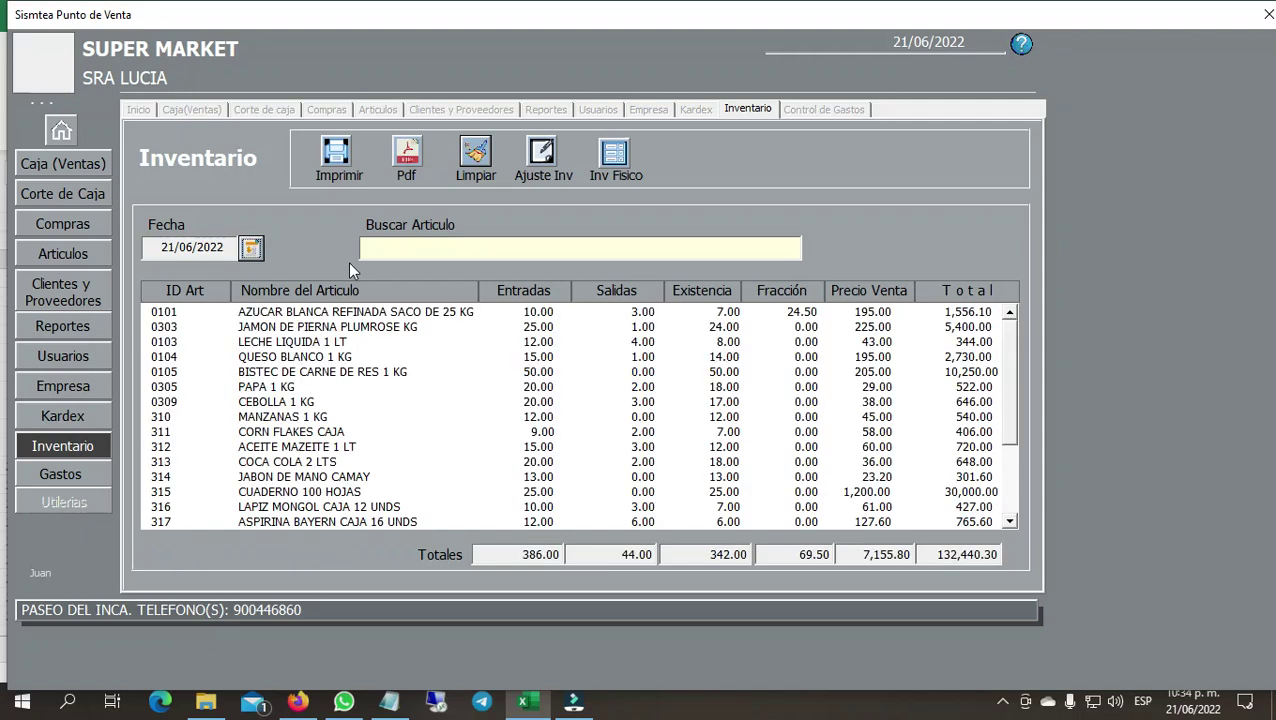
{"action": "scroll", "coordinate": [1010, 515], "scroll_direction": "down", "scroll_amount": 3}
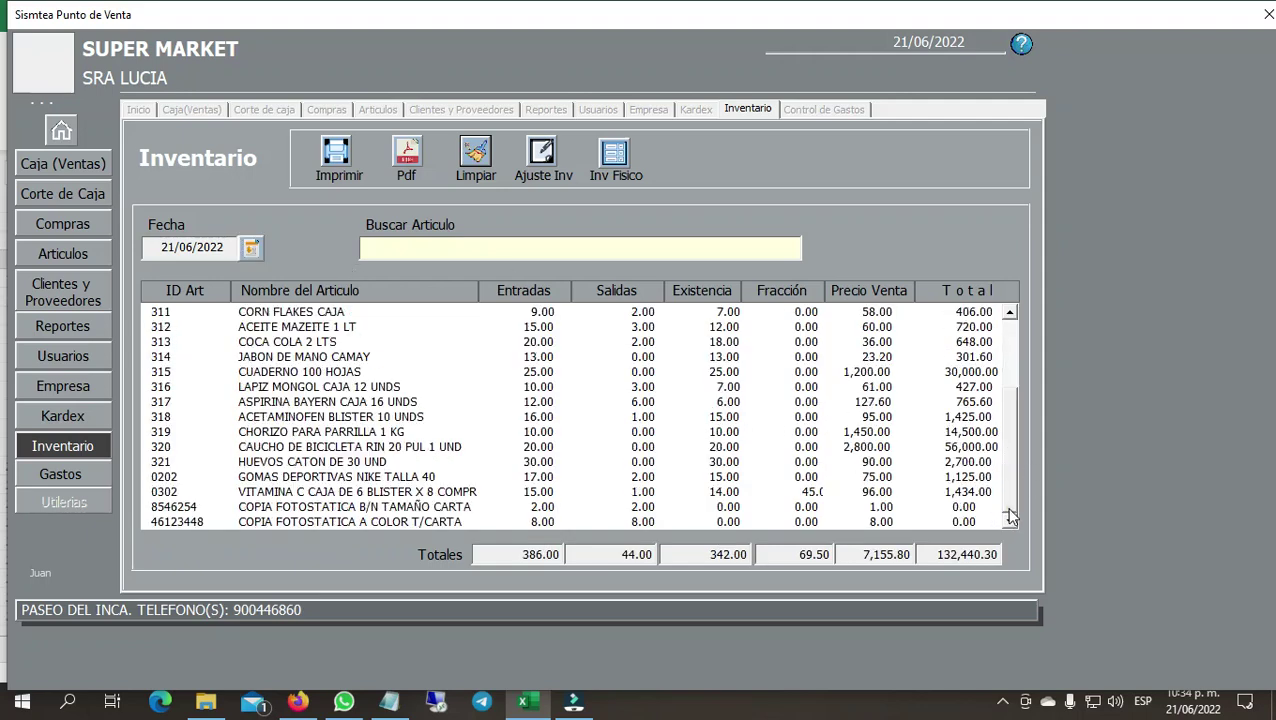
{"action": "left_click", "coordinate": [268, 508]}
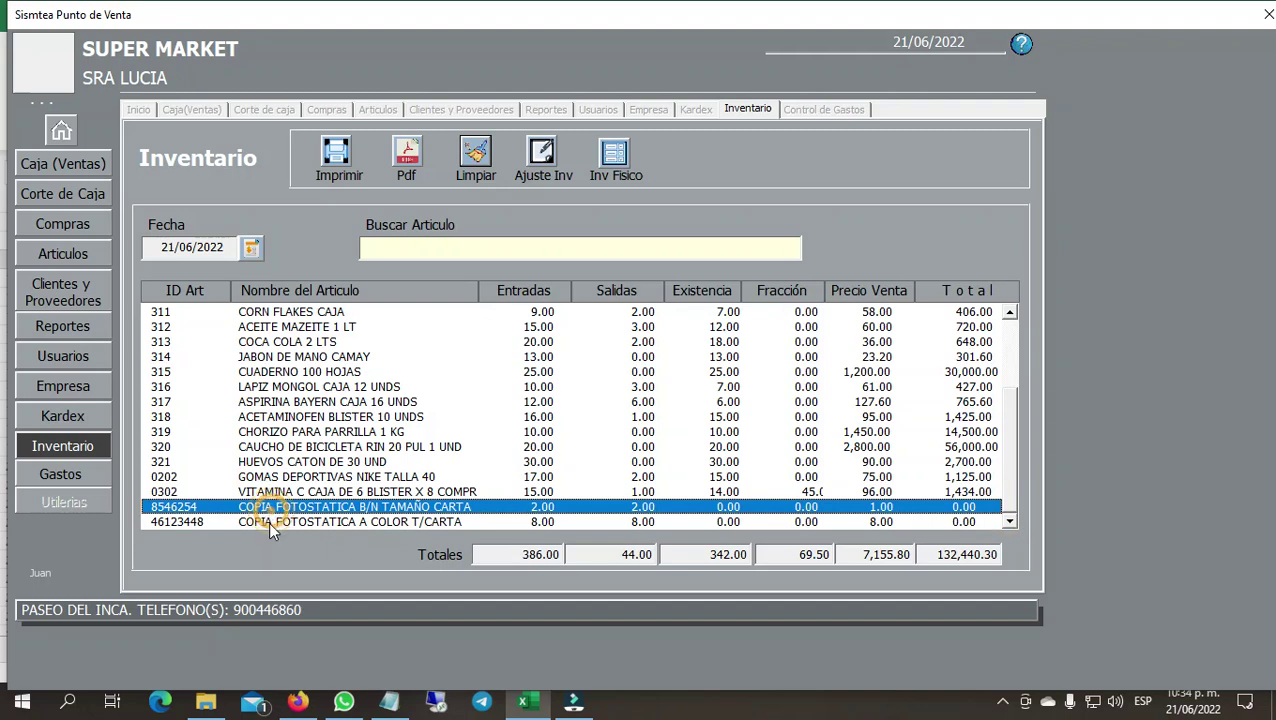
{"action": "left_click", "coordinate": [307, 522]}
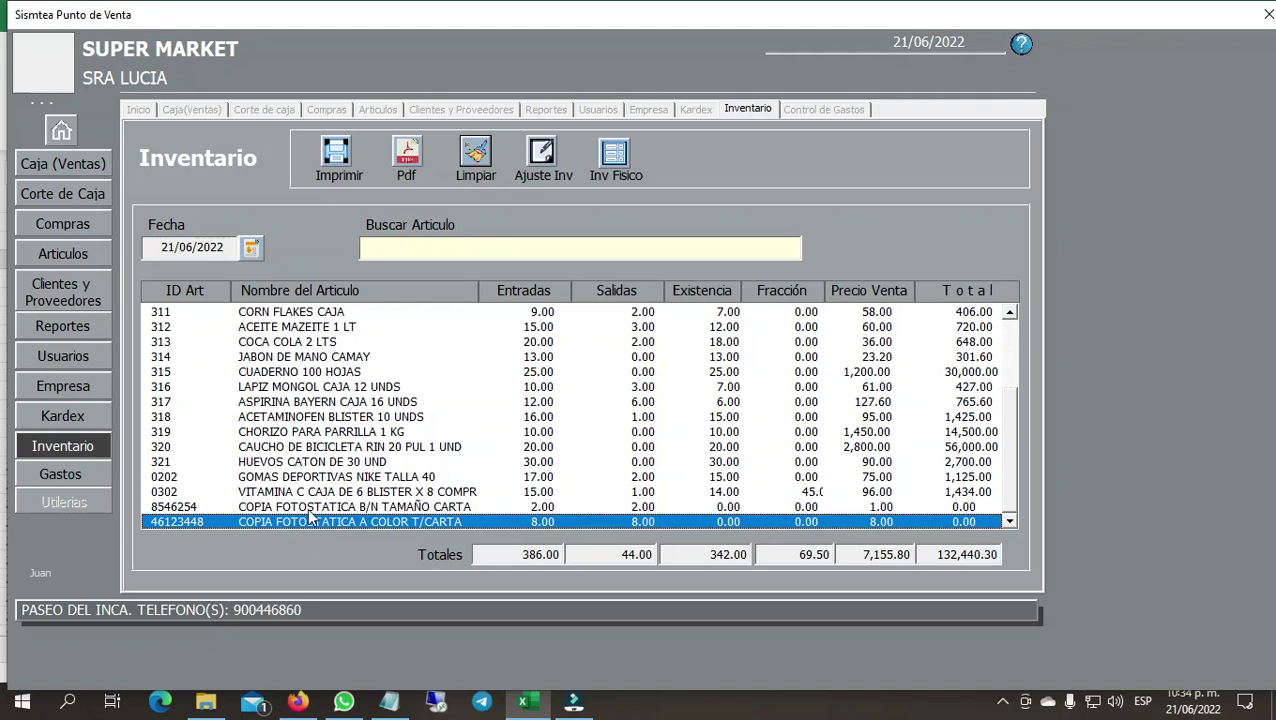
- Inspect the B/N and colour photocopy rows across columns, confirming zero stock and zero value
{"action": "left_click", "coordinate": [360, 508]}
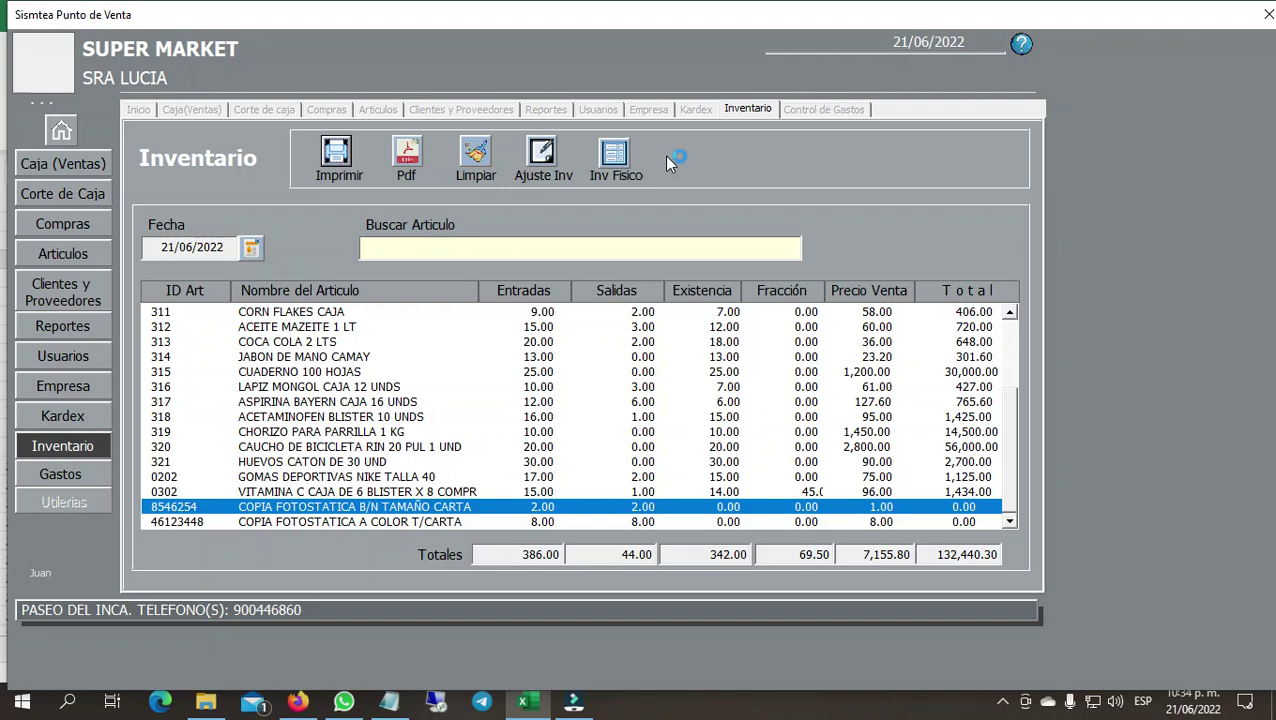
{"action": "left_click", "coordinate": [548, 522]}
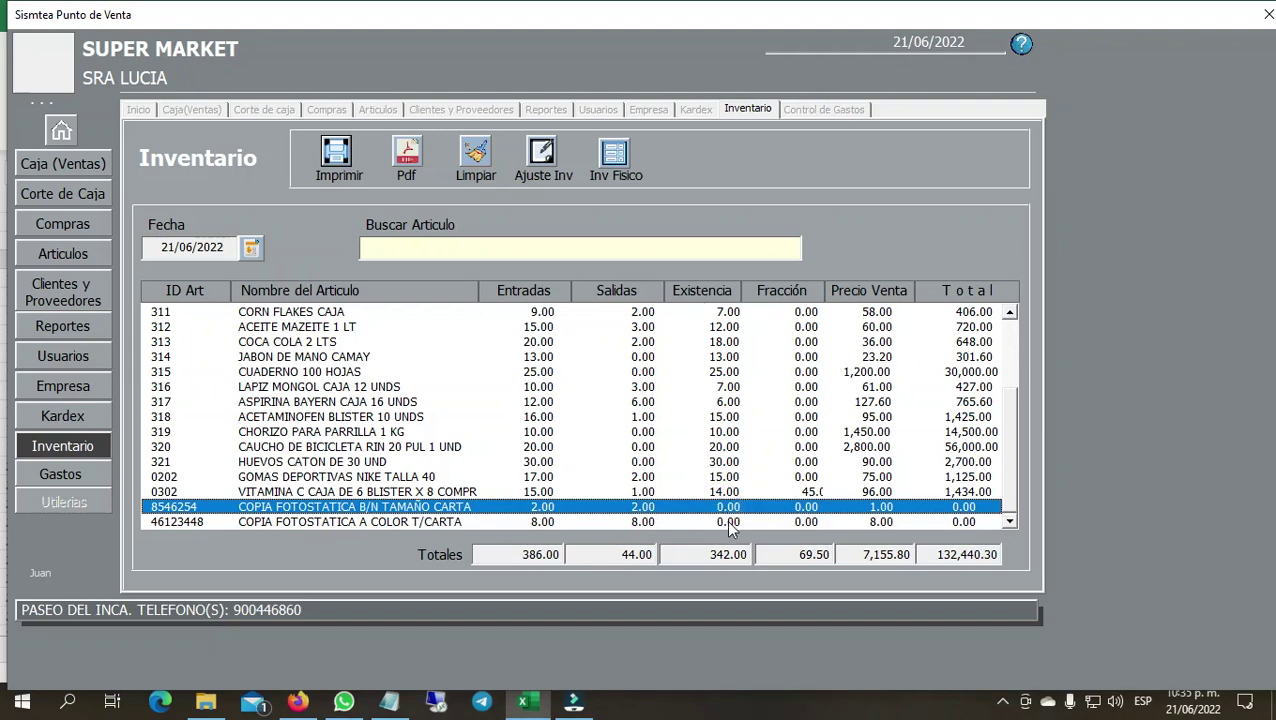
{"action": "left_click", "coordinate": [731, 522]}
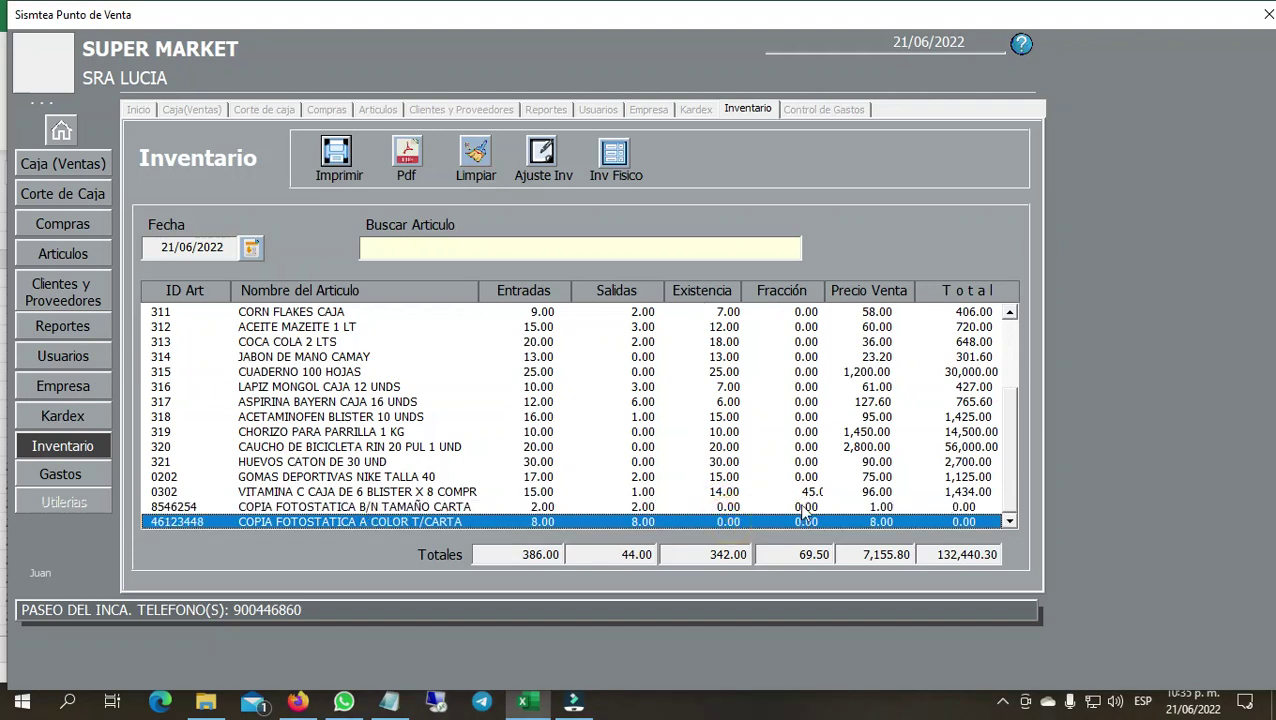
{"action": "left_click", "coordinate": [731, 507]}
{"action": "left_click", "coordinate": [731, 521]}
{"action": "left_click", "coordinate": [541, 508]}
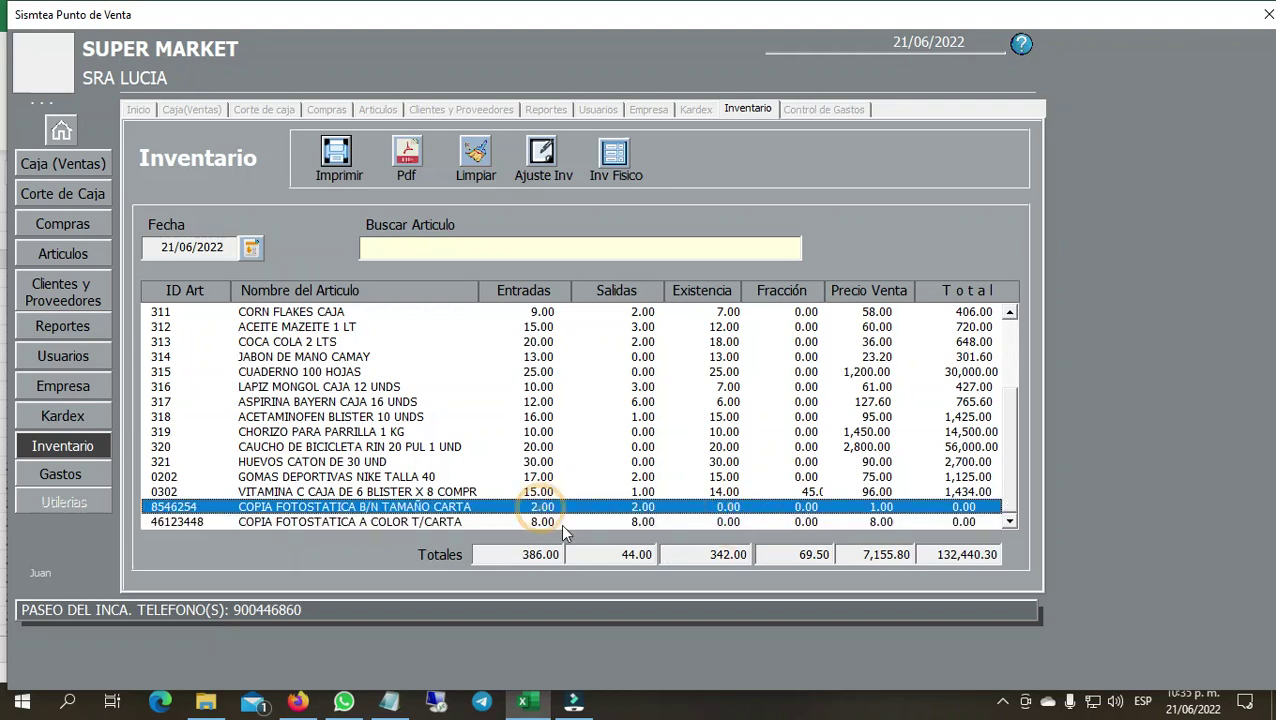
{"action": "left_click", "coordinate": [641, 507]}
{"action": "left_click", "coordinate": [883, 507]}
{"action": "left_click", "coordinate": [878, 507]}
{"action": "left_click", "coordinate": [884, 521]}
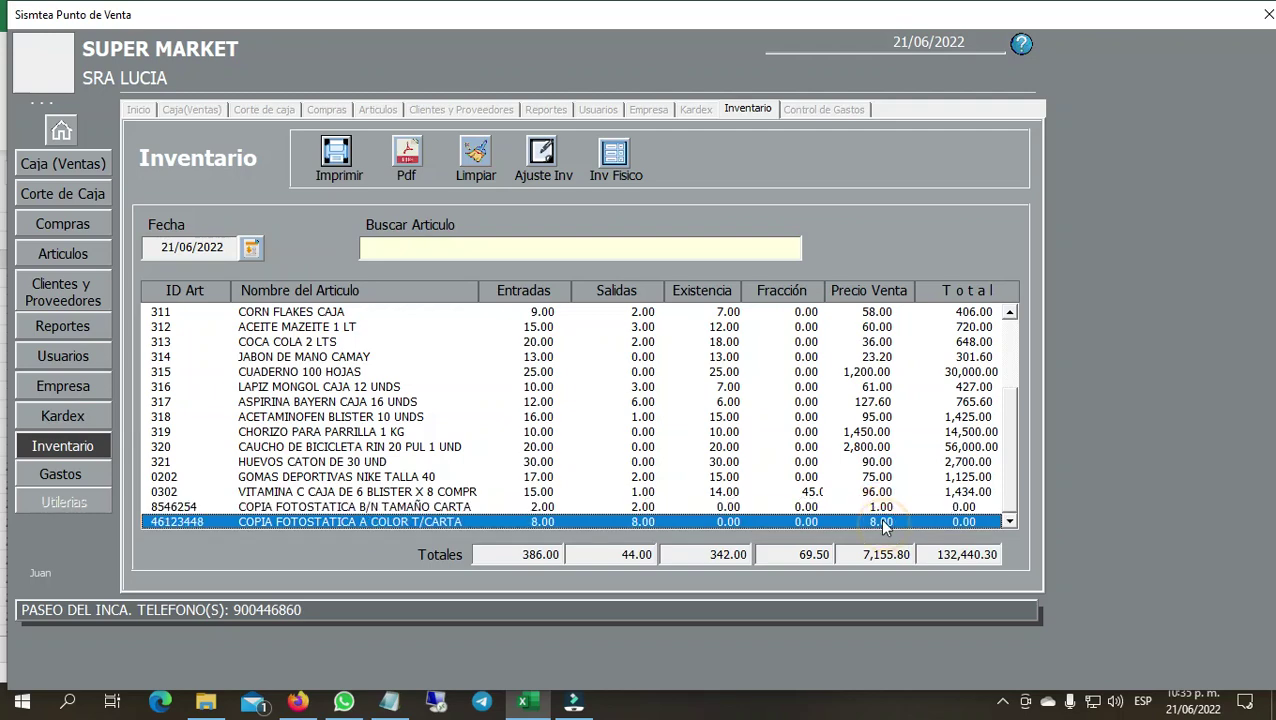
{"action": "left_click", "coordinate": [884, 507]}
{"action": "left_click", "coordinate": [884, 521]}
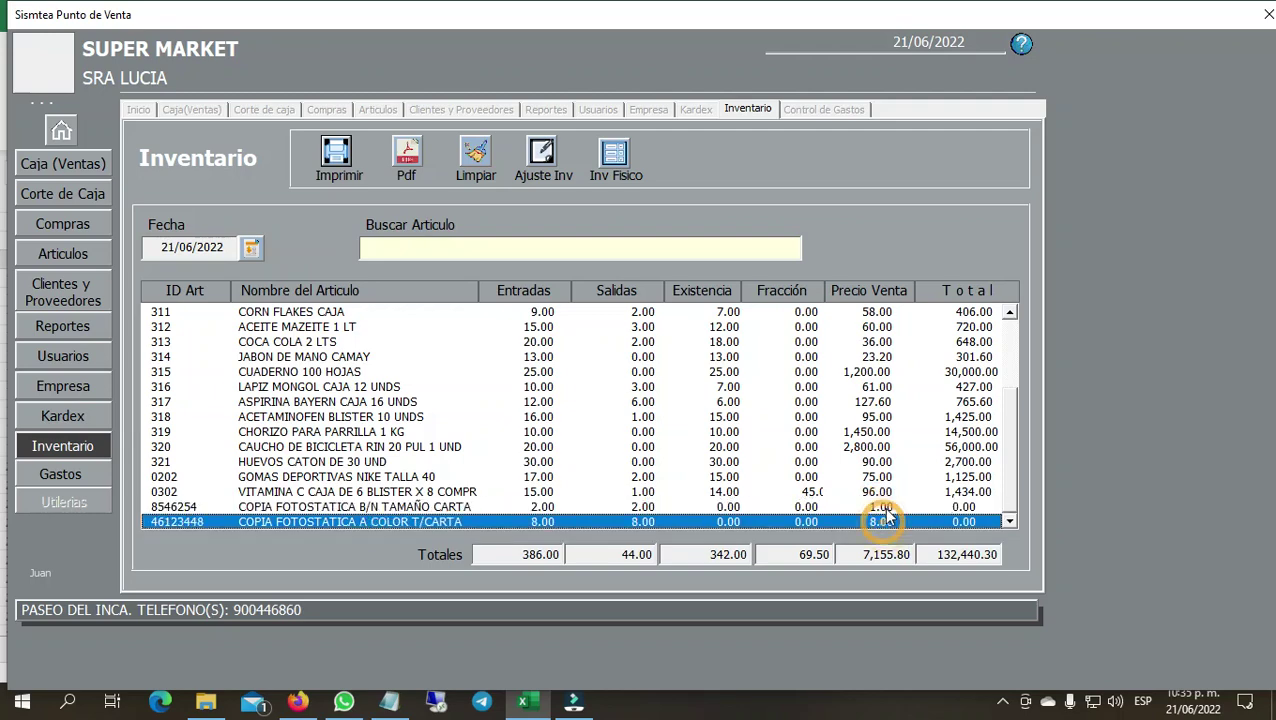
{"action": "left_click", "coordinate": [884, 507]}
{"action": "left_click", "coordinate": [886, 521]}
{"action": "left_click", "coordinate": [885, 507]}
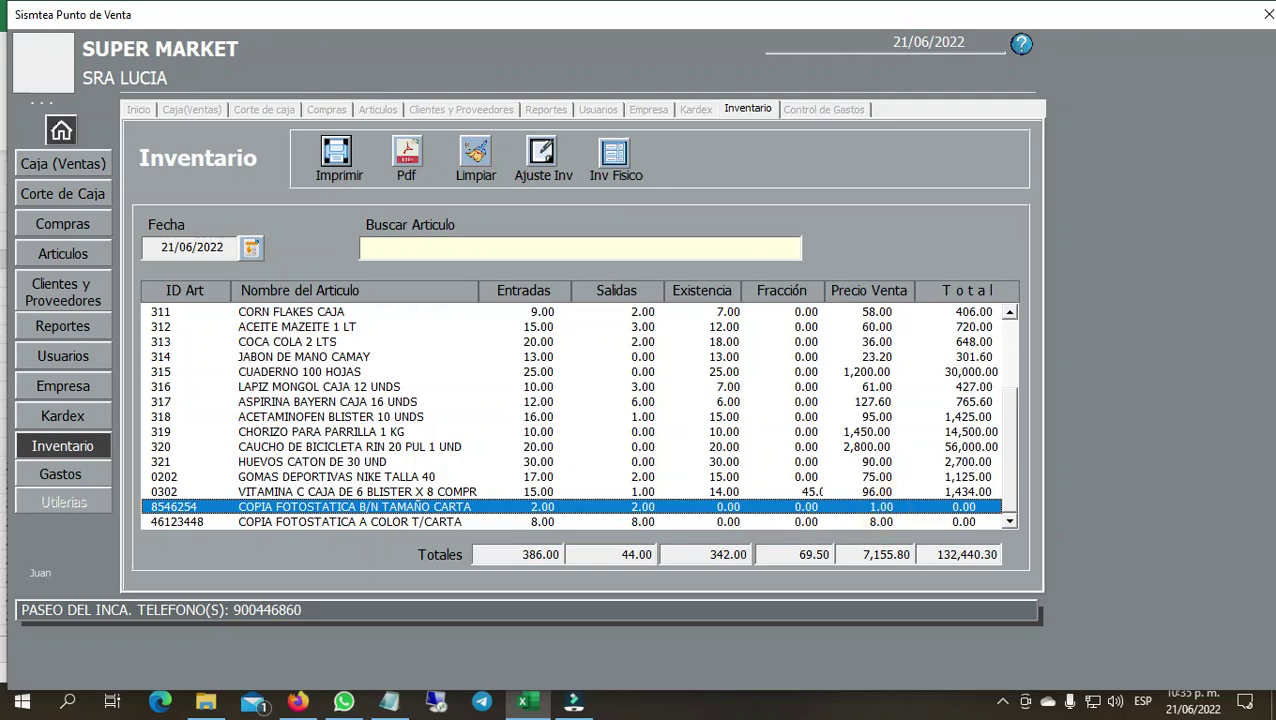
- Highlight '4.- Tipo de Comprobante' in Contenido.txt, then return to Datos de la empresa
{"action": "left_click", "coordinate": [389, 701]}
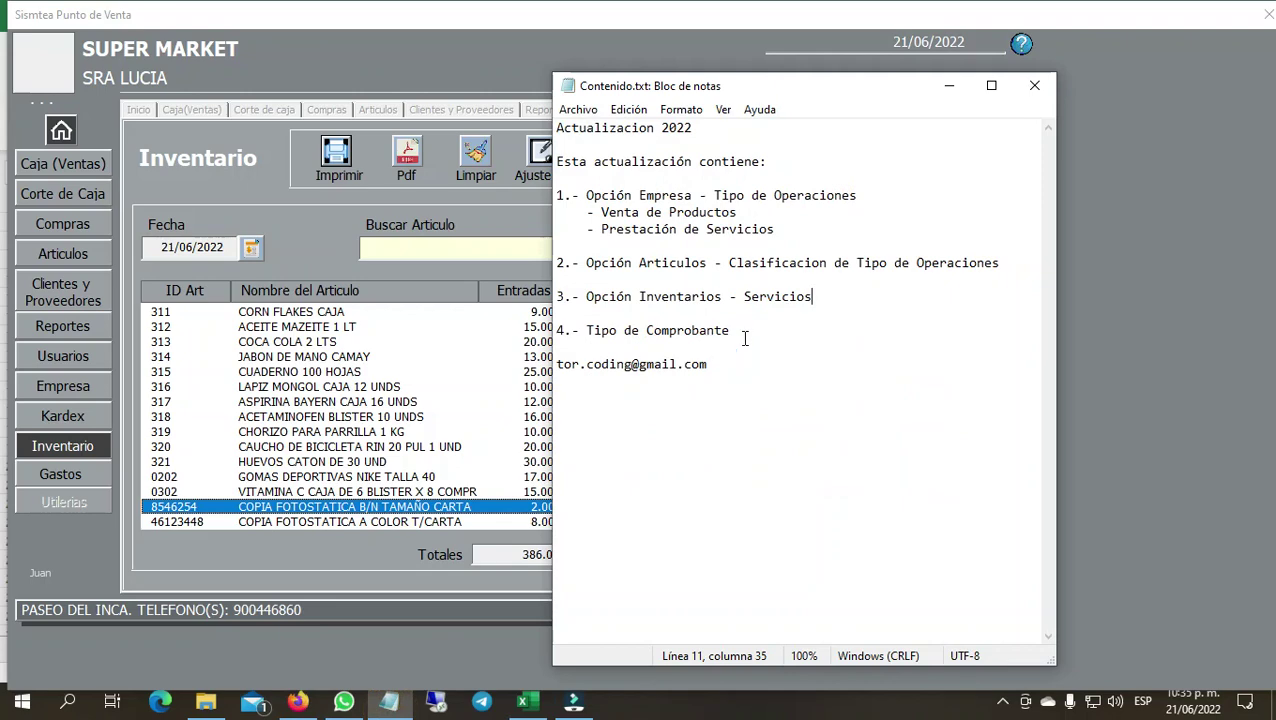
{"action": "left_click_drag", "start_coordinate": [744, 336], "coordinate": [516, 328]}
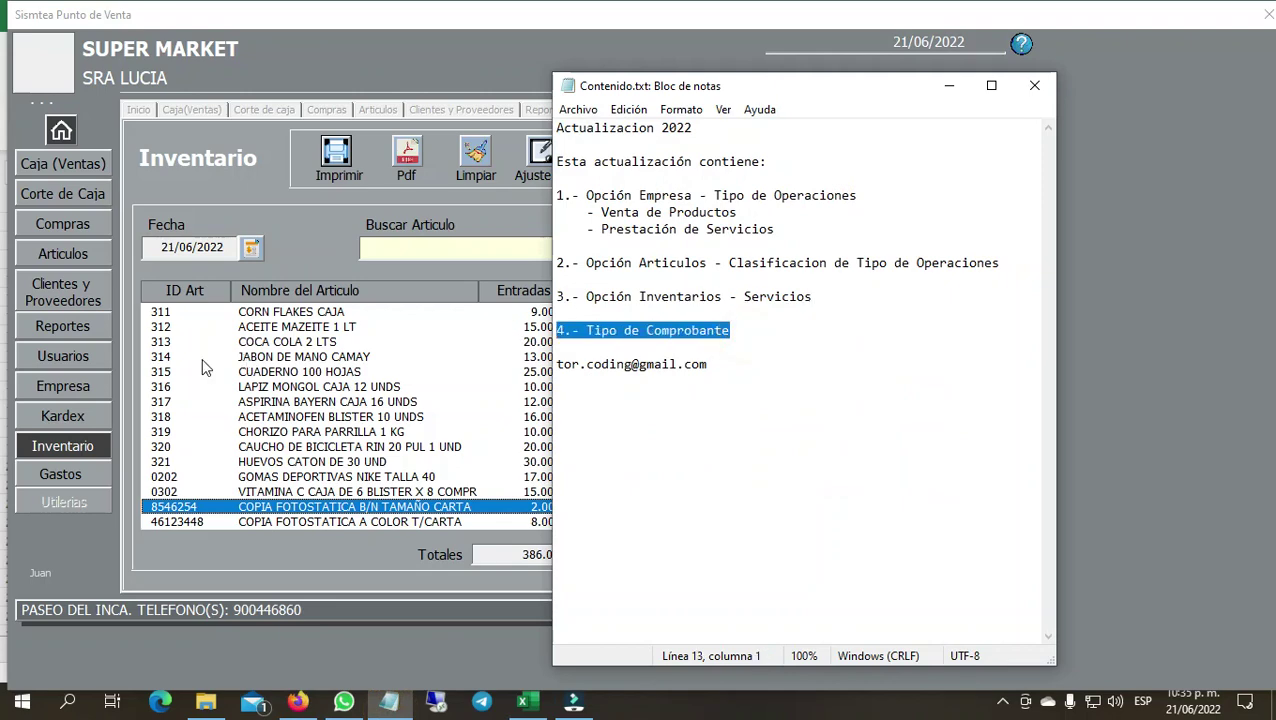
{"action": "left_click", "coordinate": [72, 395]}
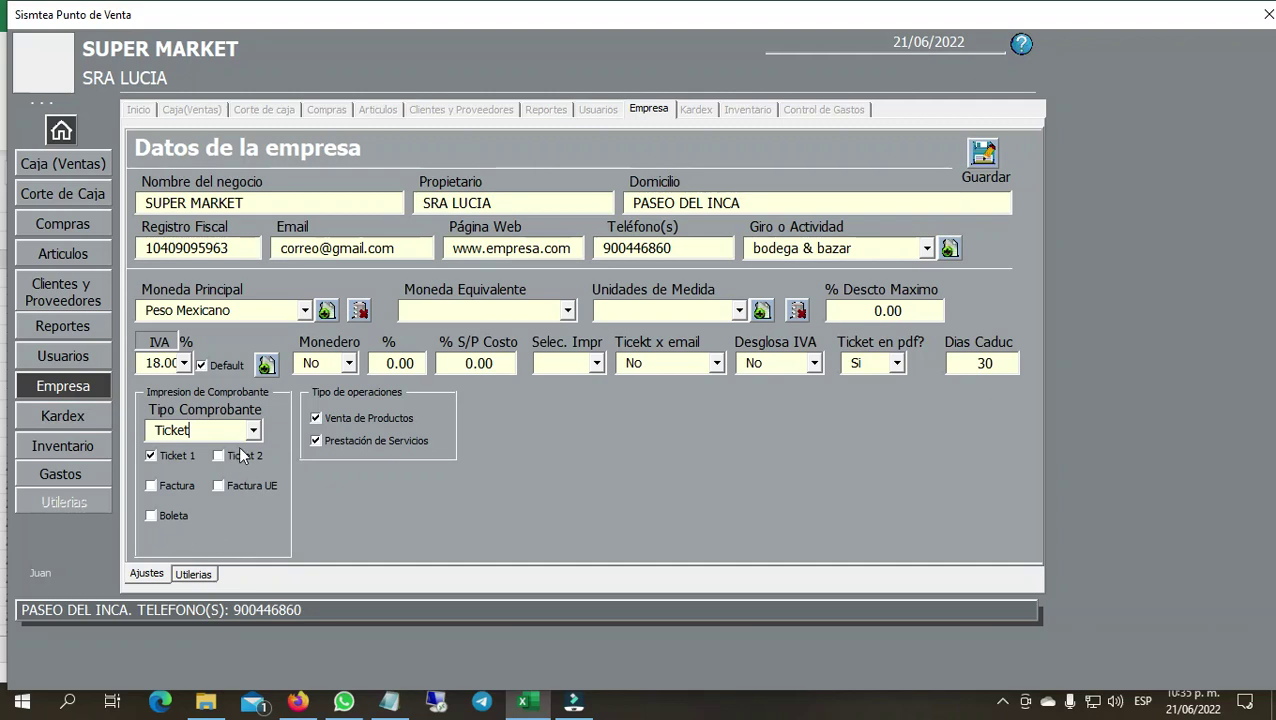
- Try the Boleta, Factura UE, Ticket 1, Ticket 2 and Factura receipt printing checkboxes
{"action": "left_click", "coordinate": [189, 515]}
{"action": "left_click", "coordinate": [177, 515]}
{"action": "left_click", "coordinate": [241, 484]}
{"action": "left_click", "coordinate": [177, 517]}
{"action": "left_click", "coordinate": [236, 490]}
{"action": "left_click", "coordinate": [183, 459]}
{"action": "left_click", "coordinate": [156, 482]}
{"action": "left_click", "coordinate": [240, 457]}
{"action": "left_click", "coordinate": [174, 456]}
{"action": "left_click", "coordinate": [169, 484]}
{"action": "left_click", "coordinate": [219, 458]}
{"action": "left_click", "coordinate": [177, 455]}
{"action": "left_click", "coordinate": [171, 486]}
{"action": "left_click", "coordinate": [245, 455]}
{"action": "left_click", "coordinate": [166, 485]}
{"action": "left_click", "coordinate": [169, 456]}
{"action": "left_click", "coordinate": [176, 487]}
{"action": "left_click", "coordinate": [177, 487]}
{"action": "left_click", "coordinate": [174, 457]}
{"action": "left_click", "coordinate": [176, 488]}
- Leave Factura ticked for receipt printing and review the receipt type list, still on Ticket
{"action": "left_click", "coordinate": [181, 487]}
{"action": "left_click", "coordinate": [180, 486]}
{"action": "left_click", "coordinate": [181, 455]}
{"action": "left_click", "coordinate": [180, 486]}
{"action": "left_click", "coordinate": [181, 455]}
{"action": "left_click", "coordinate": [180, 486]}
{"action": "left_click", "coordinate": [181, 455]}
{"action": "left_click", "coordinate": [180, 486]}
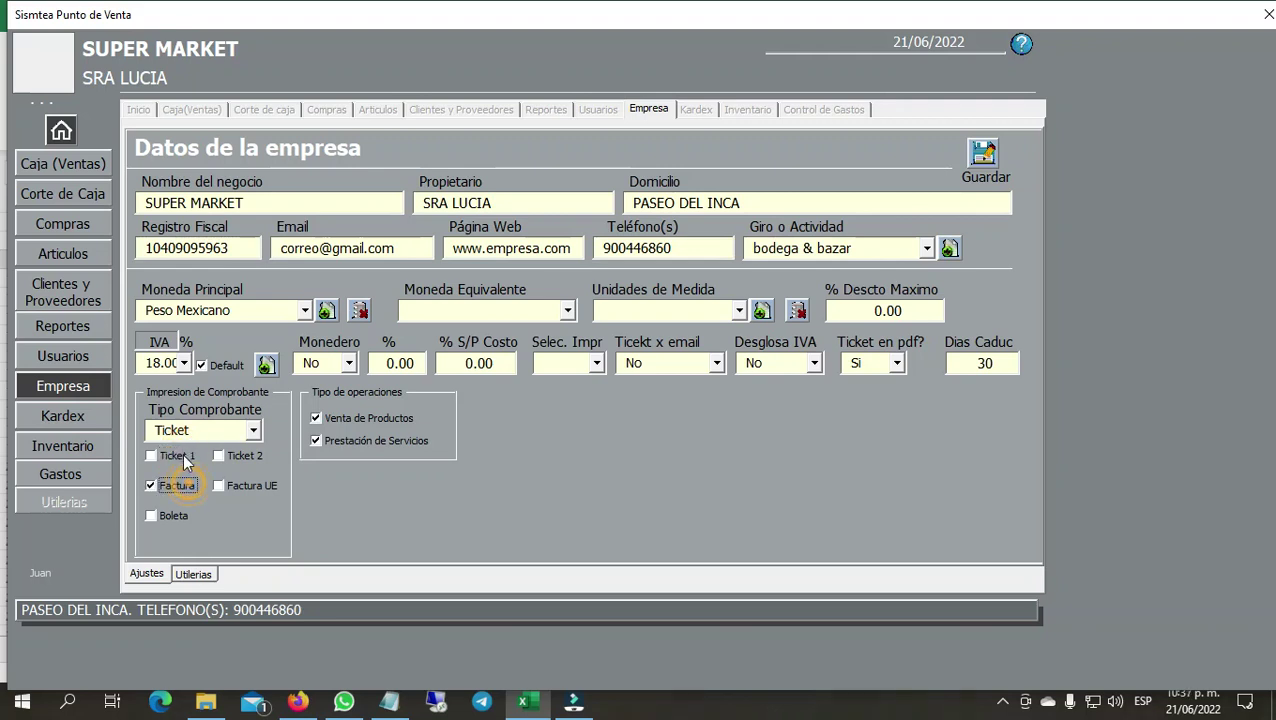
{"action": "left_click", "coordinate": [181, 455]}
{"action": "left_click", "coordinate": [180, 486]}
{"action": "left_click", "coordinate": [175, 457]}
{"action": "left_click", "coordinate": [176, 486]}
{"action": "left_click", "coordinate": [253, 430]}
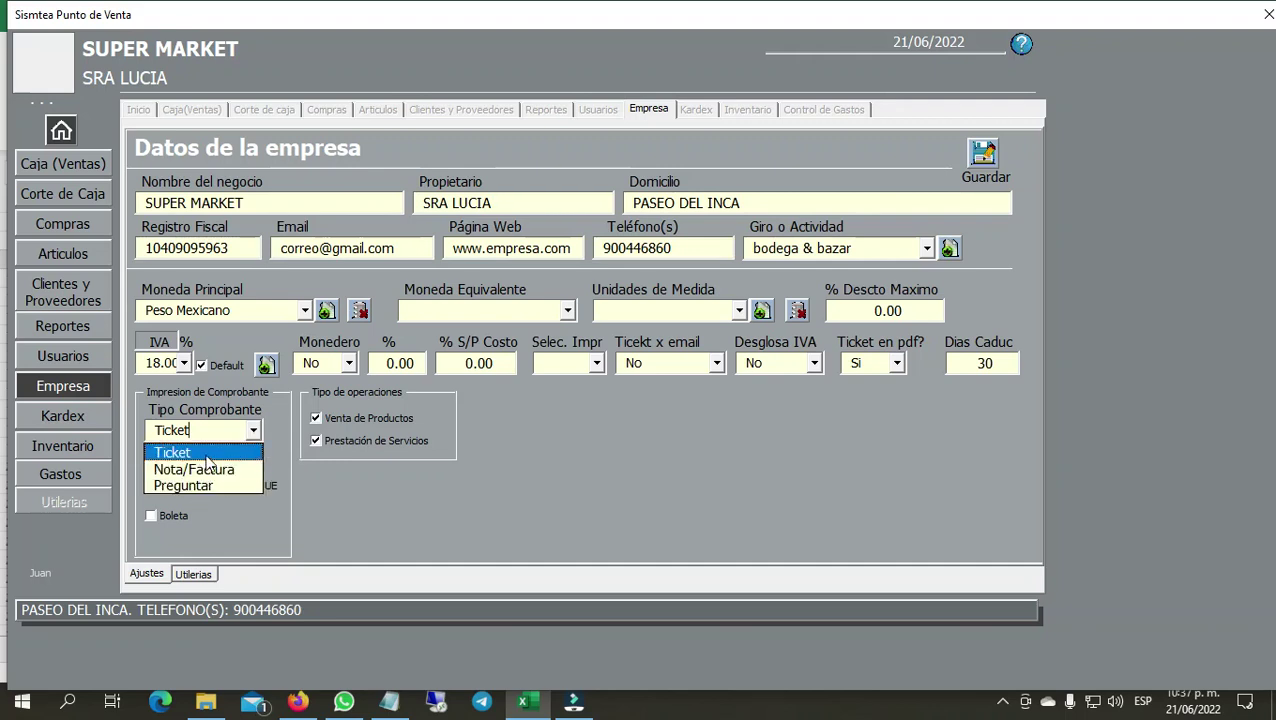
- Confirm the Tipo Comprobante dropdown stays set to Ticket
{"action": "left_click", "coordinate": [228, 520]}
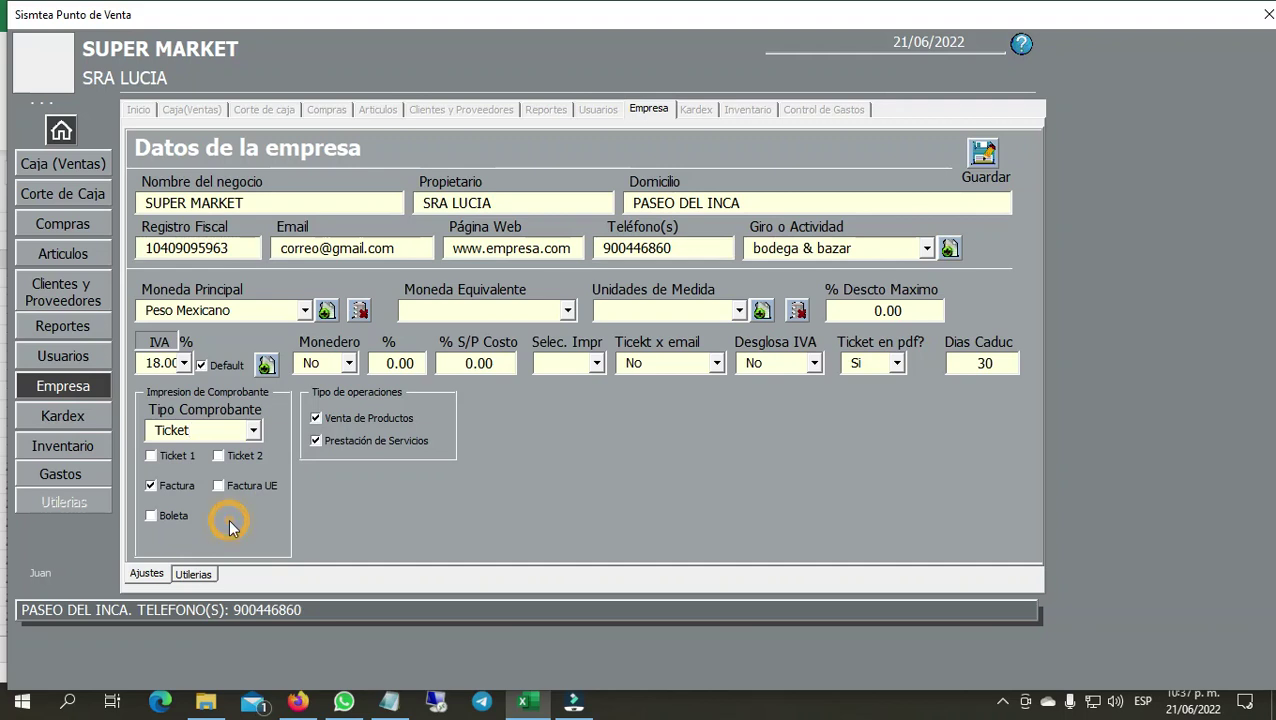
{"action": "left_click", "coordinate": [253, 431]}
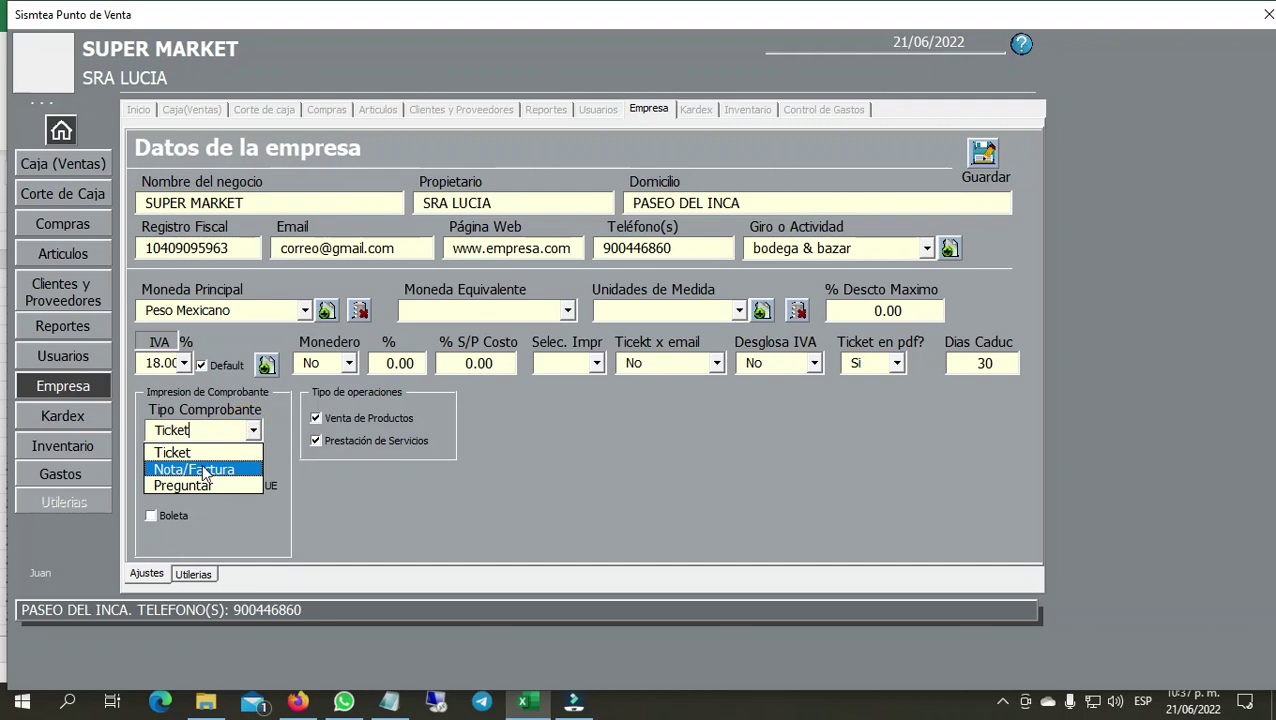
{"action": "left_click", "coordinate": [242, 517]}
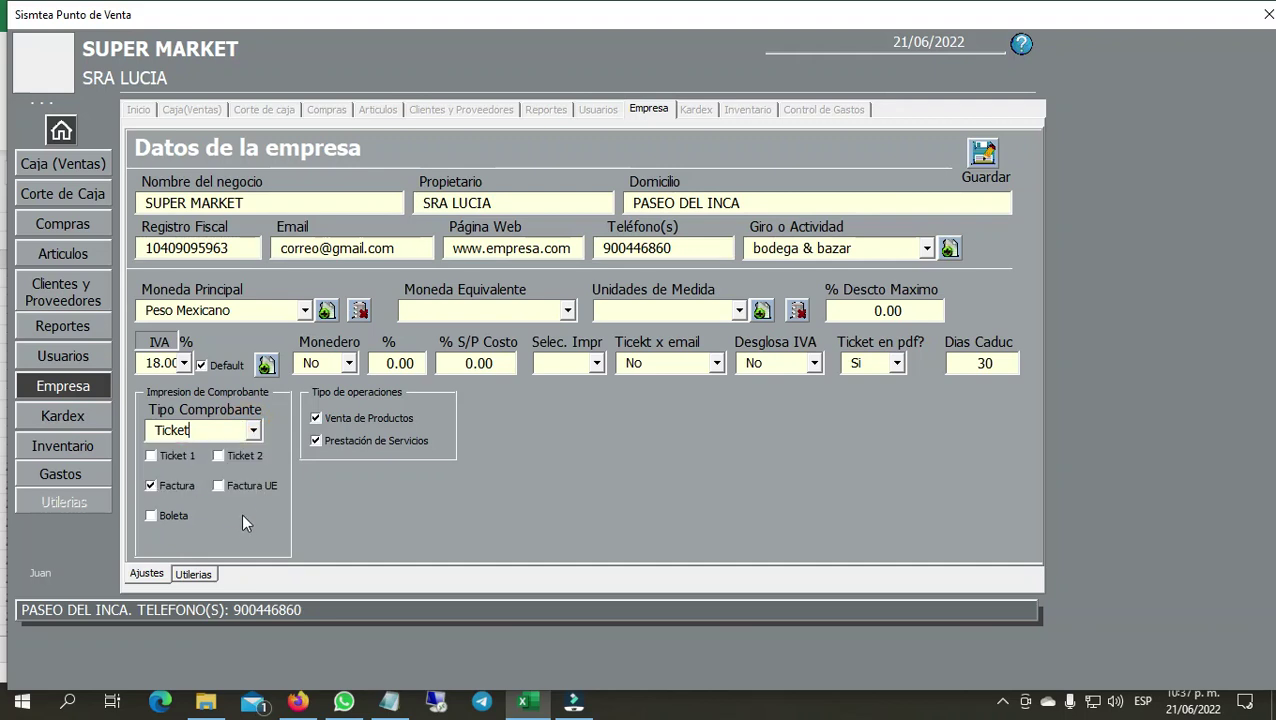
- Untick Factura and tick Boleta for receipt printing, after briefly trying Ticket 1 and Ticket 2
{"action": "left_click", "coordinate": [175, 456]}
{"action": "left_click", "coordinate": [175, 515]}
{"action": "left_click", "coordinate": [235, 457]}
{"action": "left_click", "coordinate": [239, 480]}
{"action": "left_click", "coordinate": [235, 457]}
{"action": "left_click", "coordinate": [181, 457]}
{"action": "left_click", "coordinate": [174, 517]}
{"action": "left_click", "coordinate": [229, 487]}
{"action": "left_click", "coordinate": [232, 456]}
{"action": "left_click", "coordinate": [172, 457]}
{"action": "left_click", "coordinate": [170, 485]}
{"action": "left_click", "coordinate": [170, 515]}
{"action": "left_click", "coordinate": [340, 514]}
- Mark the photocopy article as Venta de Productos in Articulos and close the point-of-sale program
{"action": "left_click", "coordinate": [75, 255]}
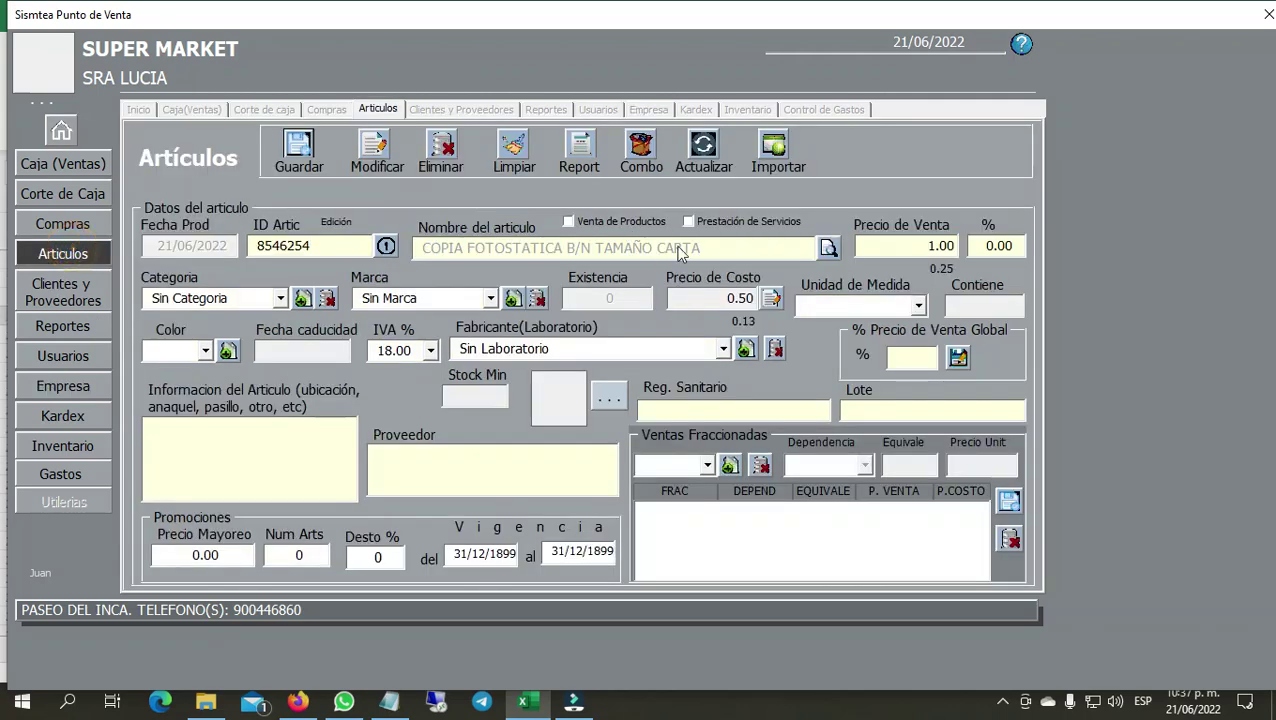
{"action": "left_click", "coordinate": [615, 222]}
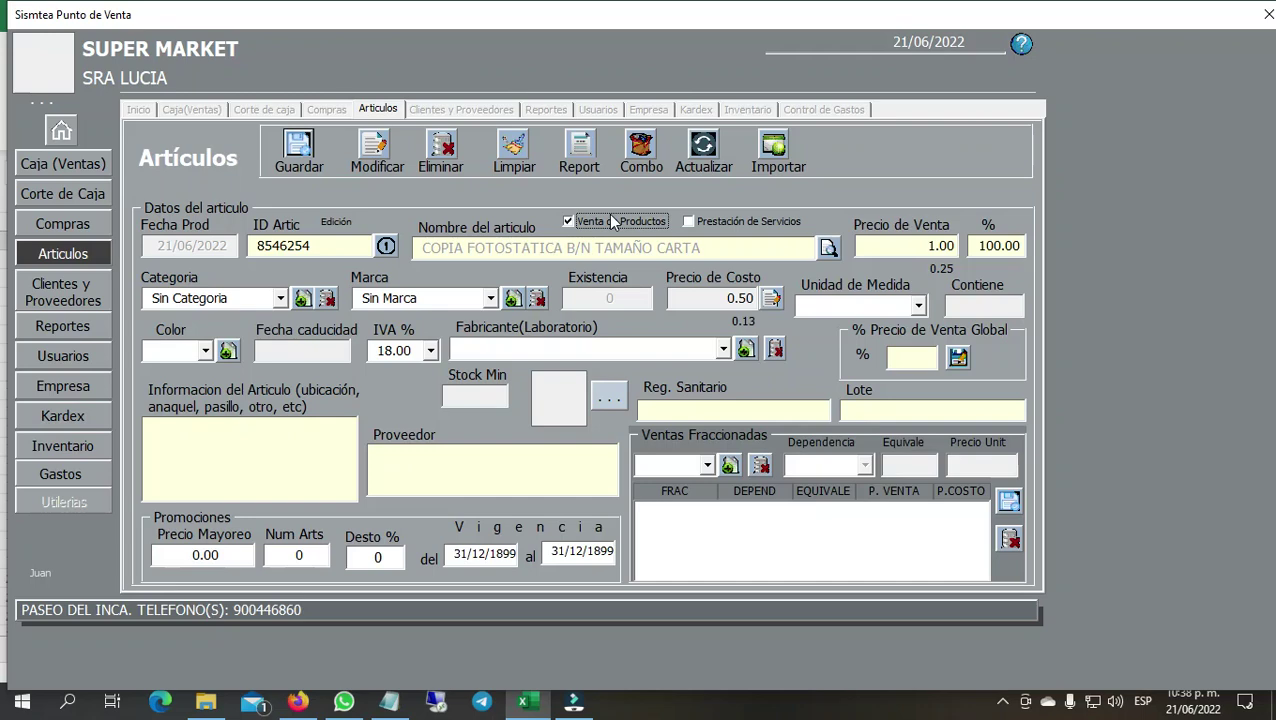
{"action": "left_click", "coordinate": [1268, 24]}
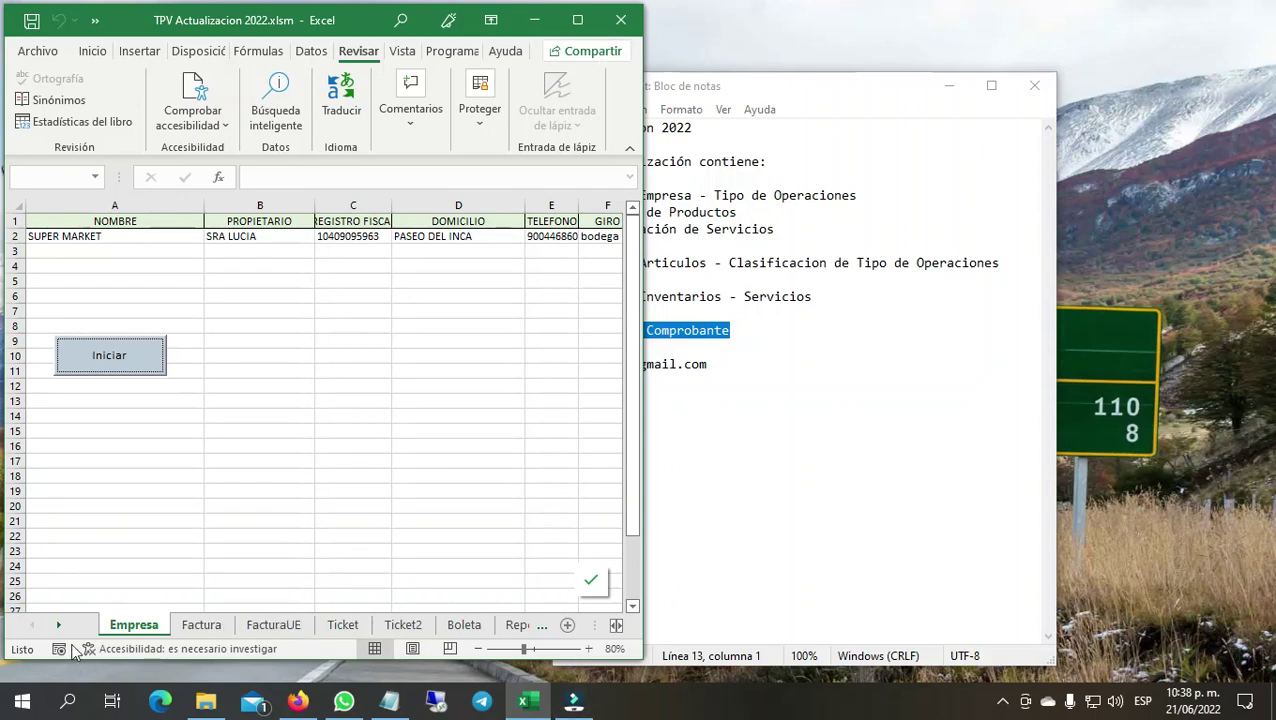
- Switch to the Factura sheet and scroll up to the top of the invoice
{"action": "left_click", "coordinate": [60, 624]}
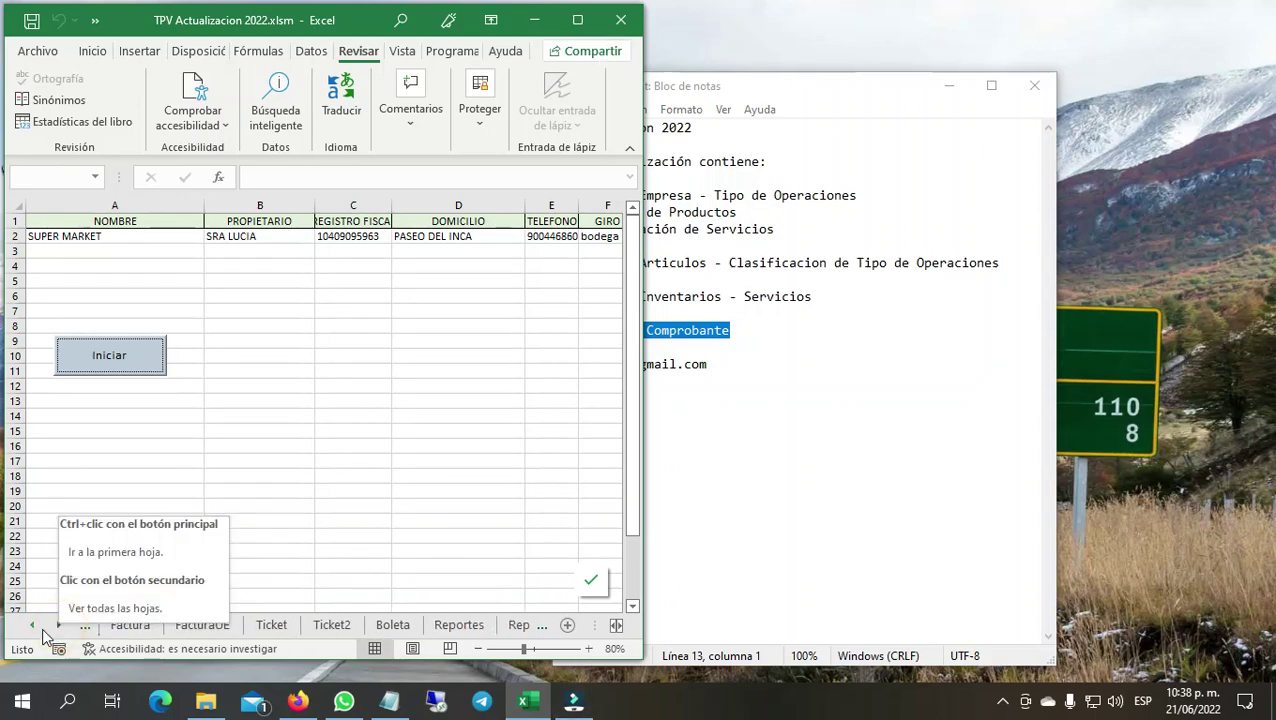
{"action": "left_click", "coordinate": [43, 632]}
{"action": "left_click", "coordinate": [208, 632]}
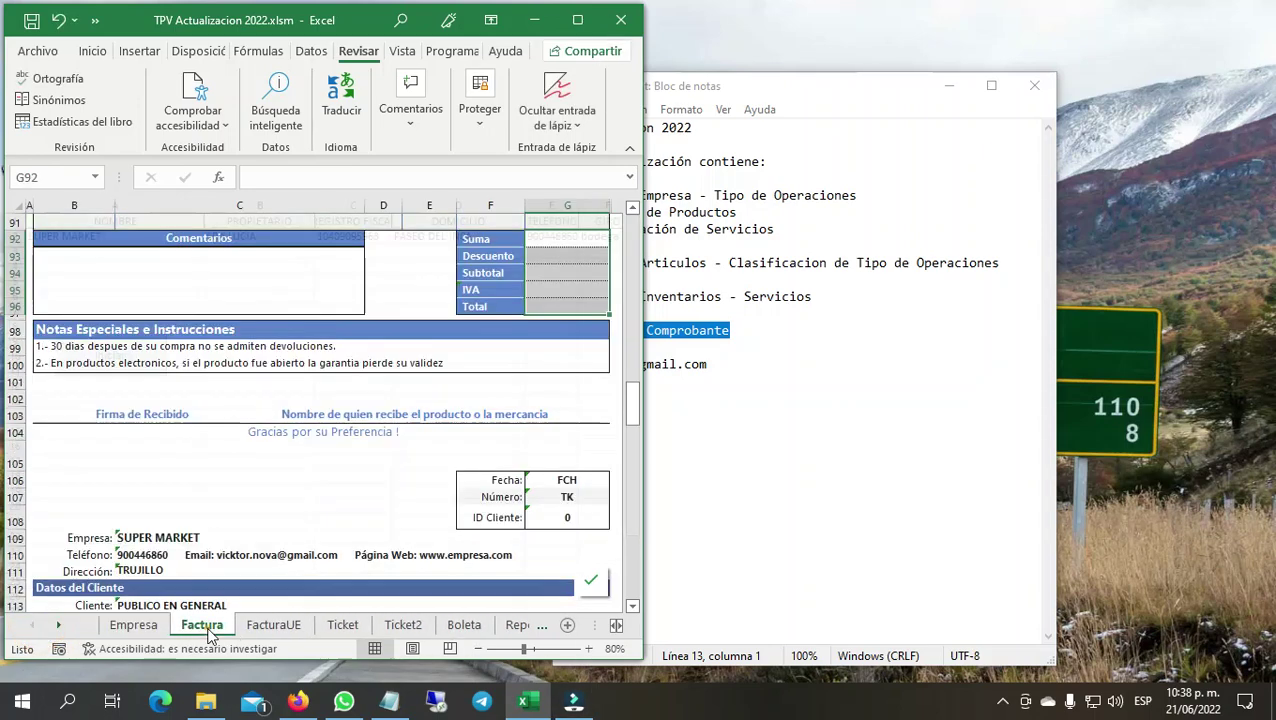
{"action": "scroll", "coordinate": [350, 458], "scroll_direction": "up", "scroll_amount": 9}
{"action": "scroll", "coordinate": [352, 405], "scroll_direction": "up", "scroll_amount": 5}
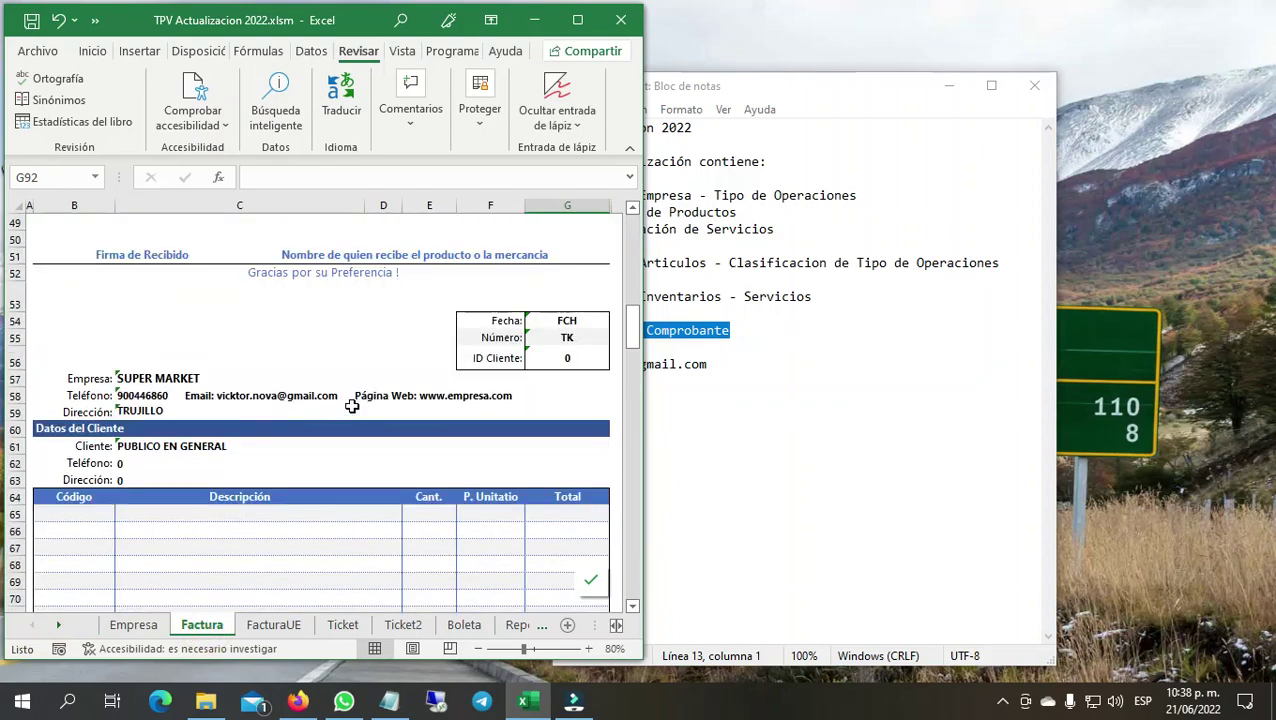
{"action": "scroll", "coordinate": [352, 405], "scroll_direction": "up", "scroll_amount": 4}
{"action": "scroll", "coordinate": [352, 405], "scroll_direction": "up", "scroll_amount": 12}
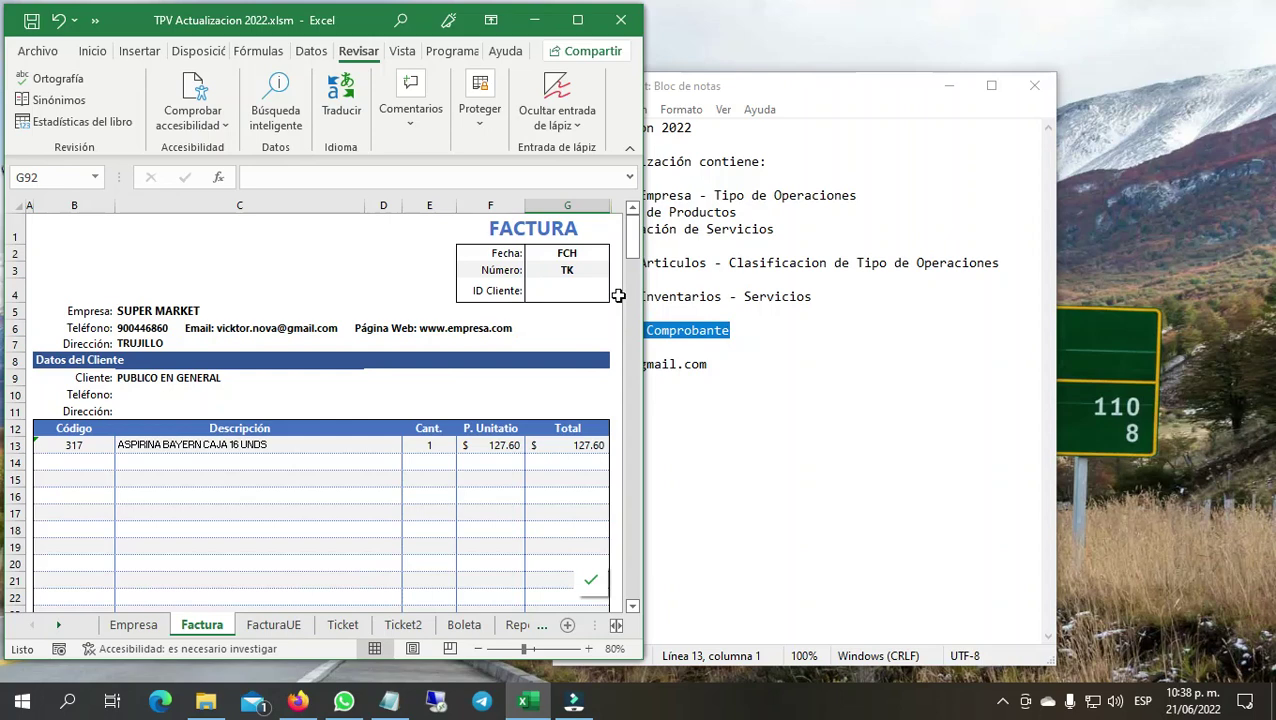
{"action": "scroll", "coordinate": [500, 410], "scroll_direction": "down", "scroll_amount": 2}
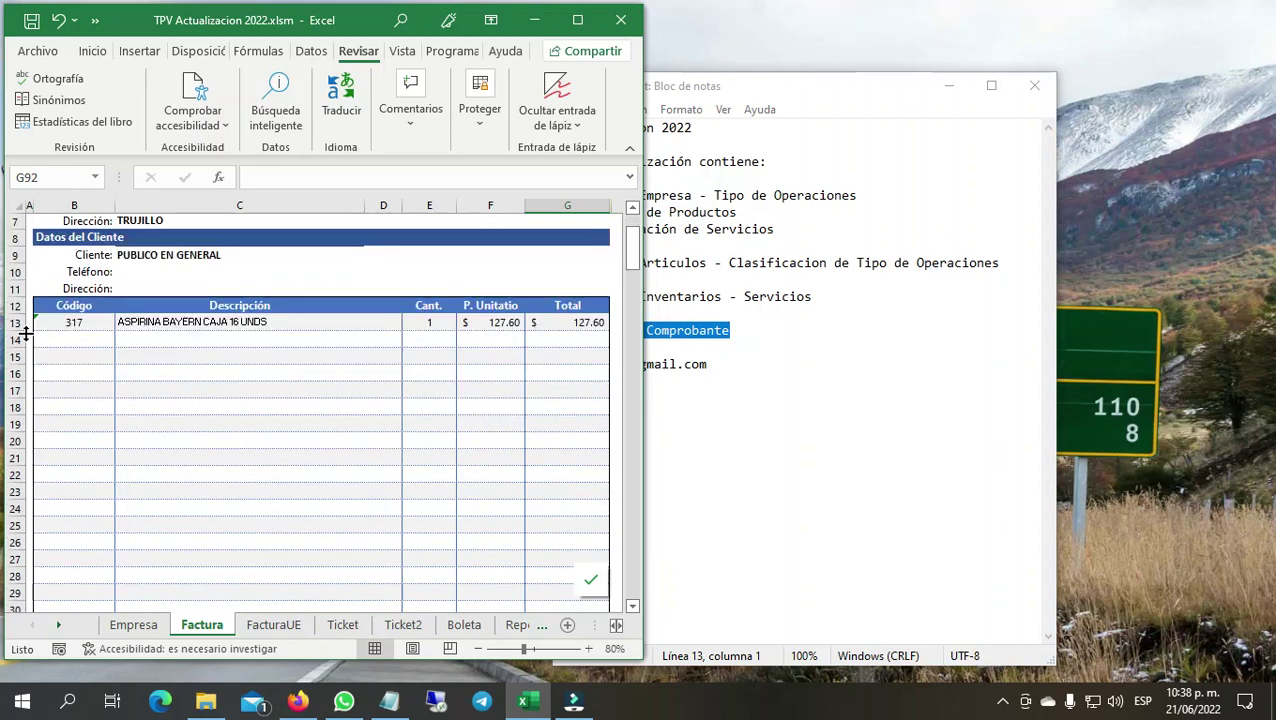
- Select the invoice item rows 13 to 23 and look over the item table
{"action": "left_click_drag", "start_coordinate": [17, 323], "coordinate": [18, 490]}
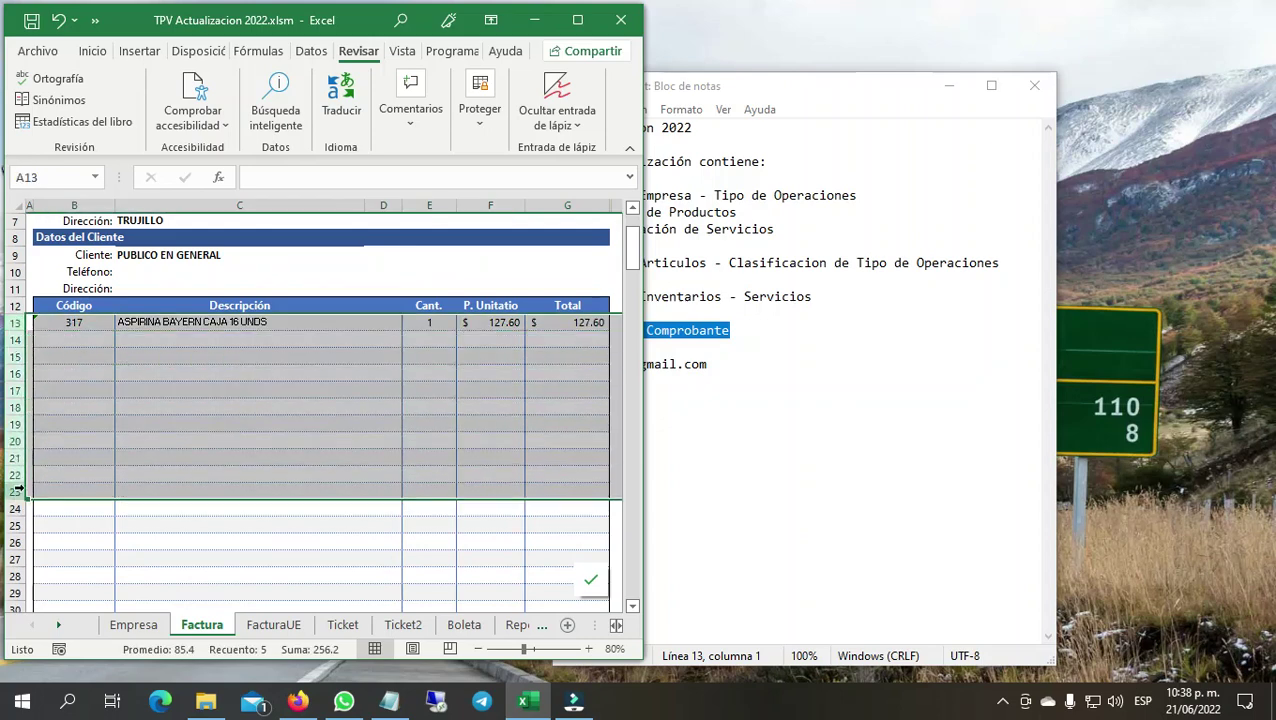
{"action": "scroll", "coordinate": [17, 490], "scroll_direction": "down", "scroll_amount": 2}
{"action": "scroll", "coordinate": [17, 490], "scroll_direction": "down", "scroll_amount": 3}
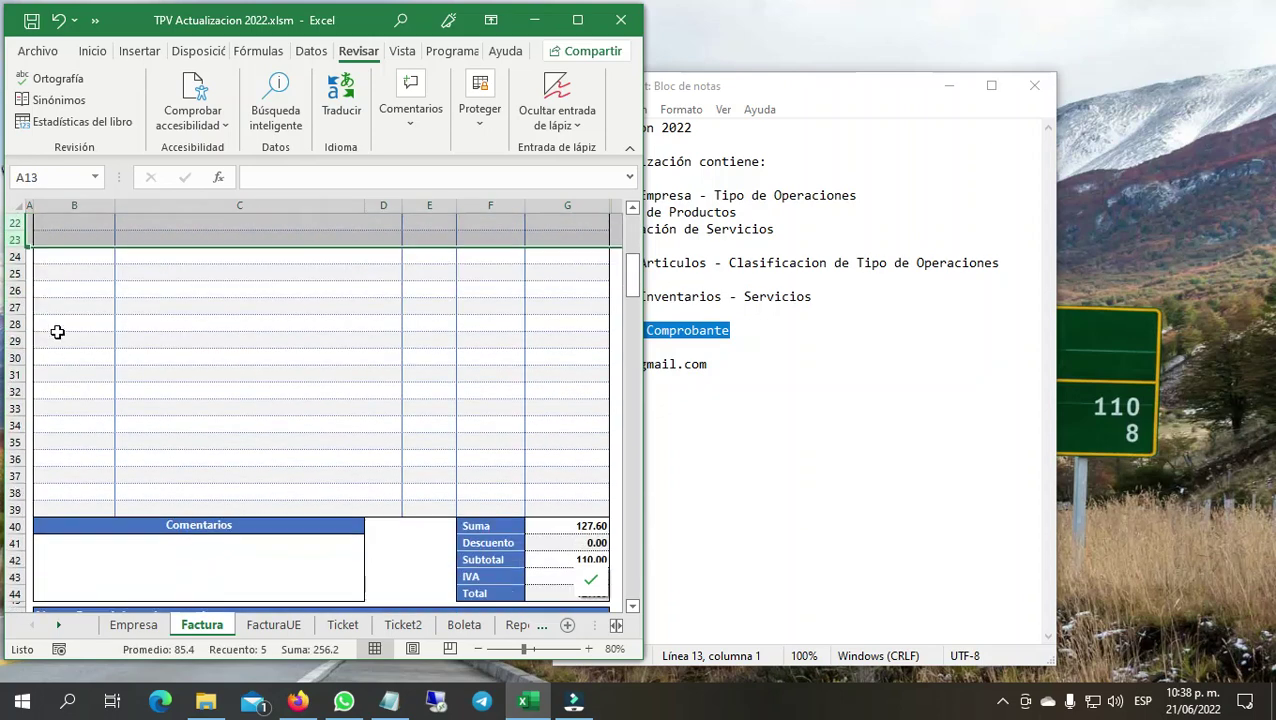
{"action": "scroll", "coordinate": [58, 331], "scroll_direction": "up", "scroll_amount": 3}
{"action": "scroll", "coordinate": [58, 331], "scroll_direction": "up", "scroll_amount": 4}
{"action": "scroll", "coordinate": [69, 457], "scroll_direction": "down", "scroll_amount": 1}
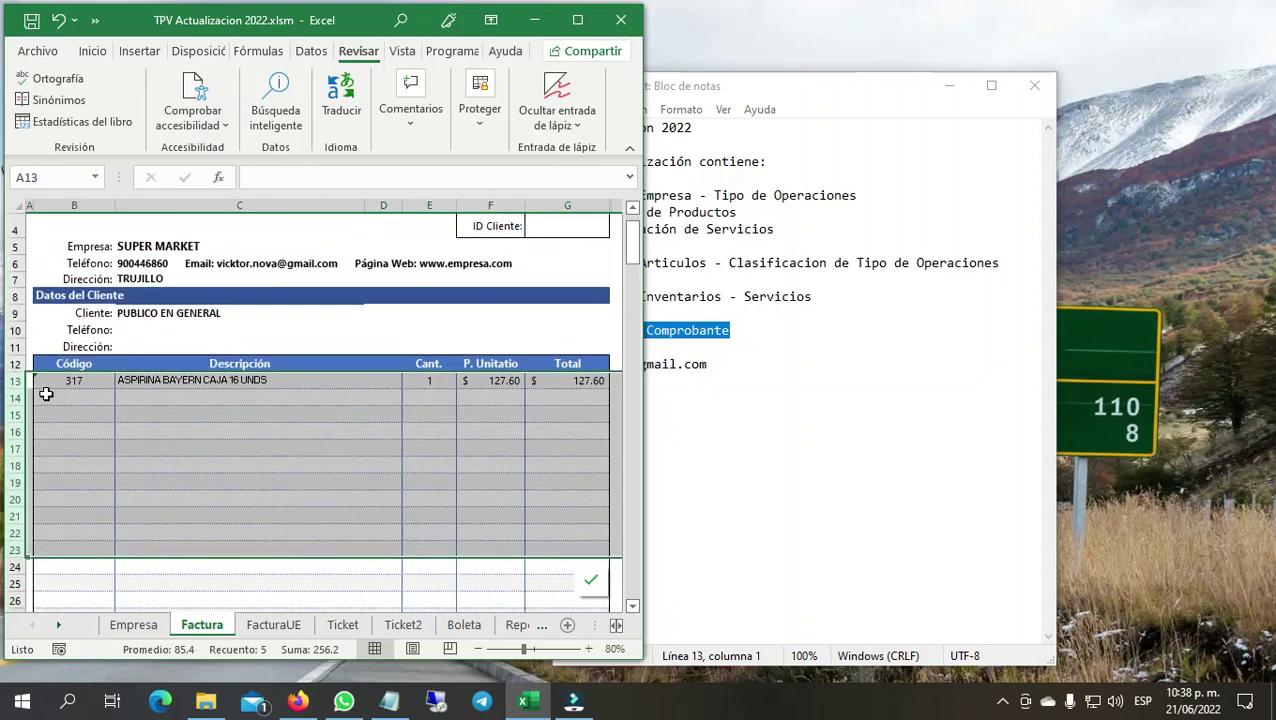
{"action": "left_click_drag", "start_coordinate": [15, 380], "coordinate": [32, 583]}
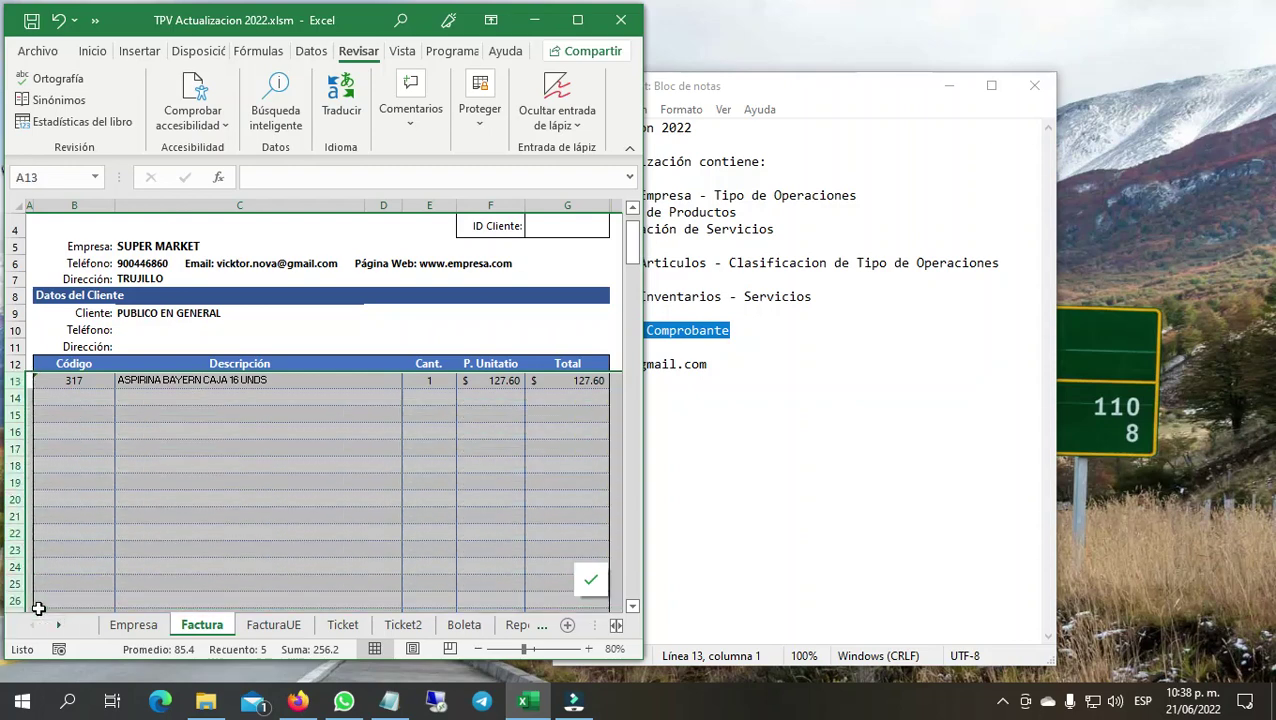
{"action": "scroll", "coordinate": [50, 586], "scroll_direction": "down", "scroll_amount": 2}
{"action": "scroll", "coordinate": [55, 586], "scroll_direction": "down", "scroll_amount": 2}
{"action": "scroll", "coordinate": [71, 586], "scroll_direction": "down", "scroll_amount": 4}
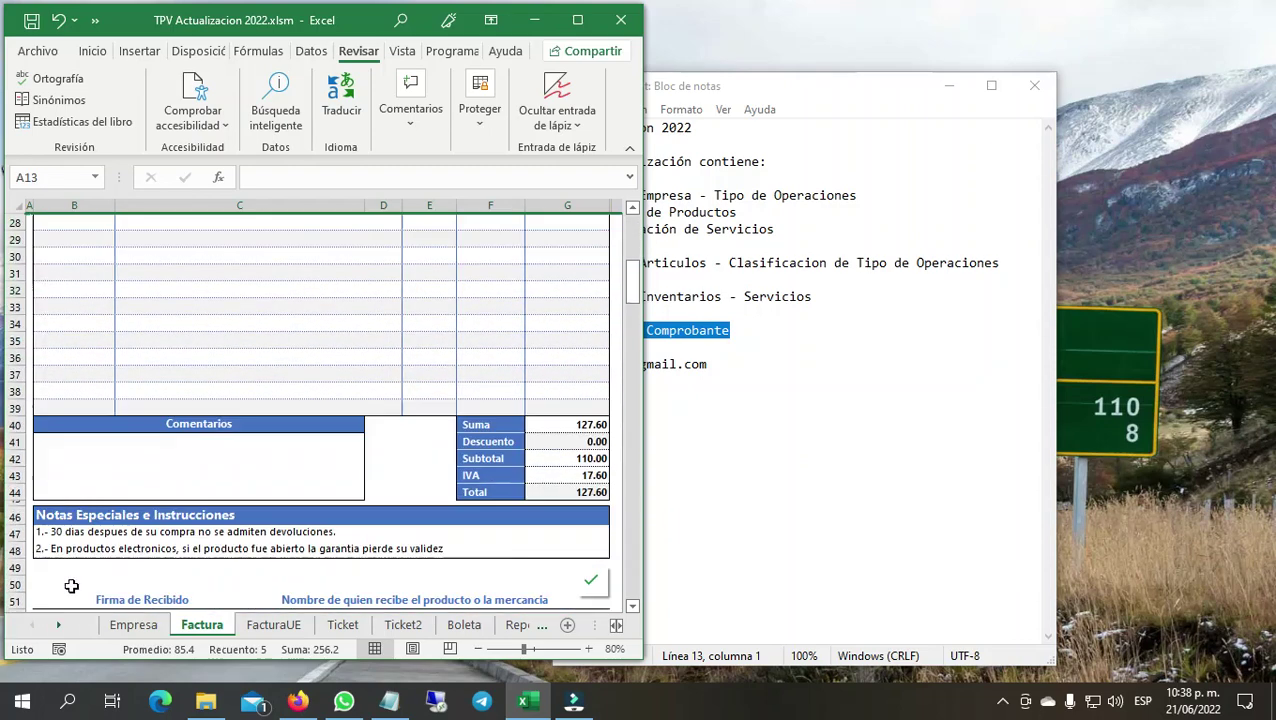
- Select row 39 and the comments, totals and notes rows, ending on cell B39
{"action": "left_click", "coordinate": [80, 405]}
{"action": "left_click", "coordinate": [15, 408]}
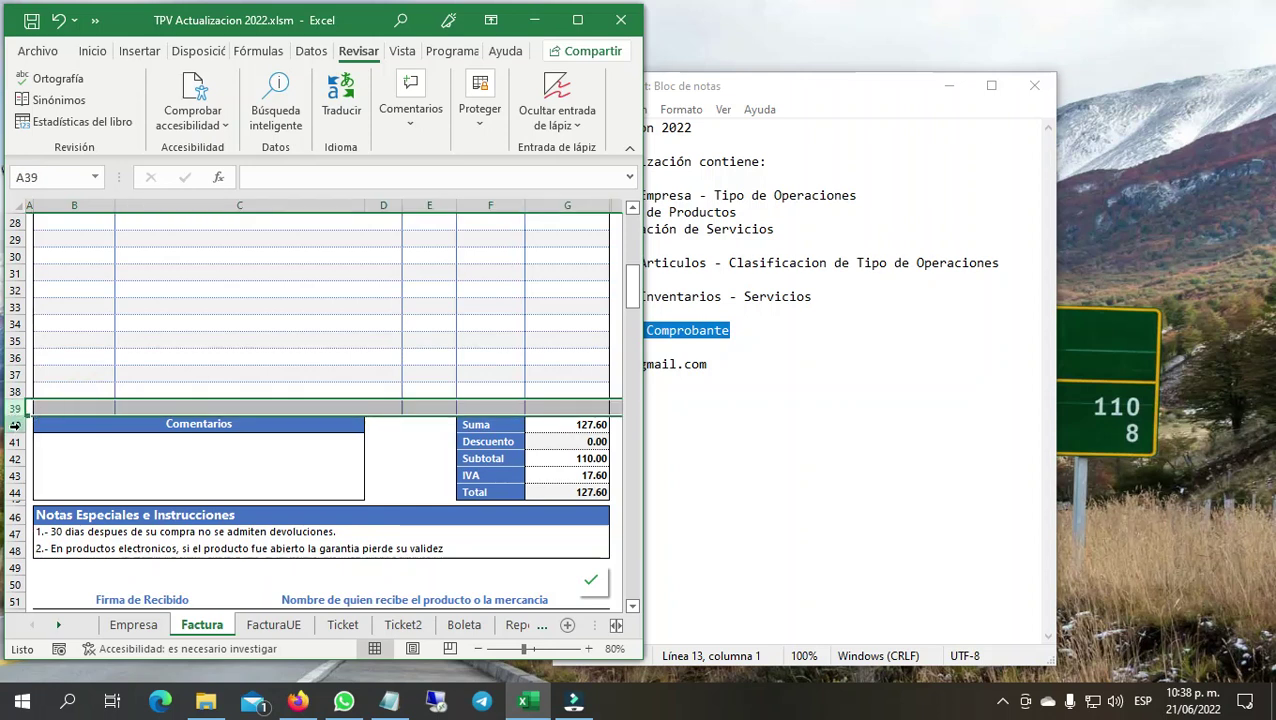
{"action": "left_click_drag", "start_coordinate": [15, 425], "coordinate": [26, 566]}
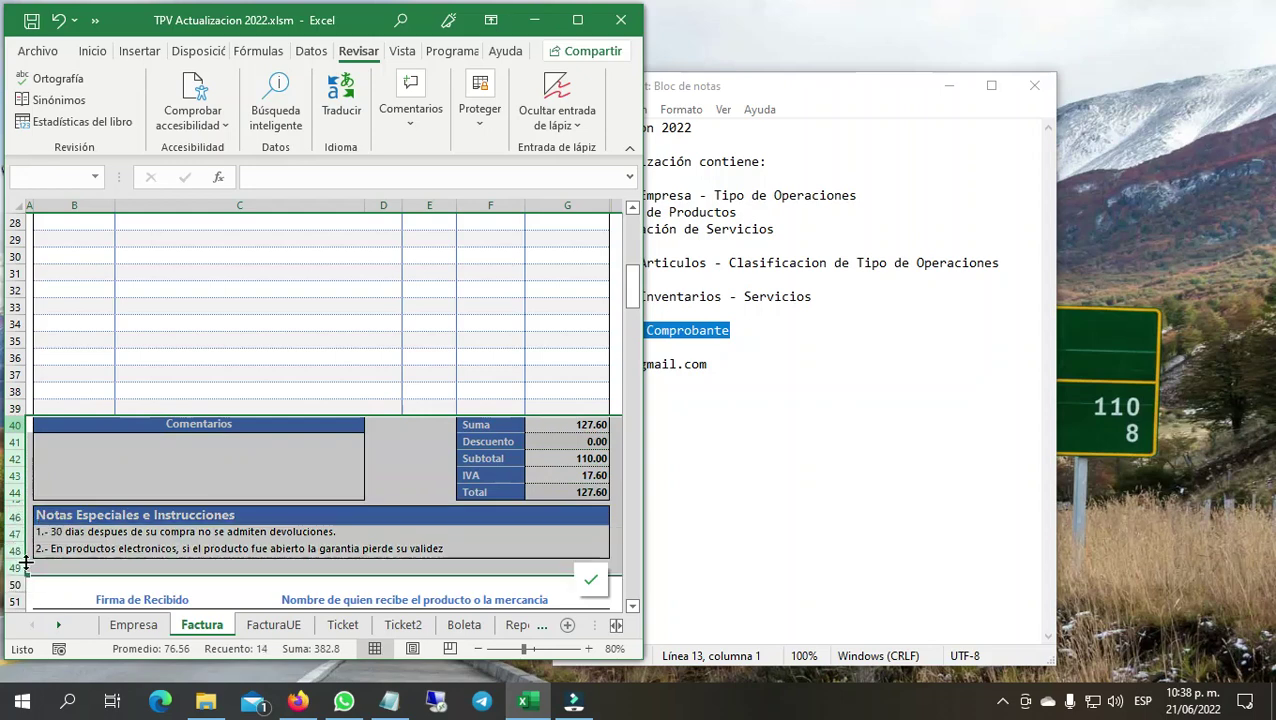
{"action": "scroll", "coordinate": [493, 429], "scroll_direction": "up", "scroll_amount": 3}
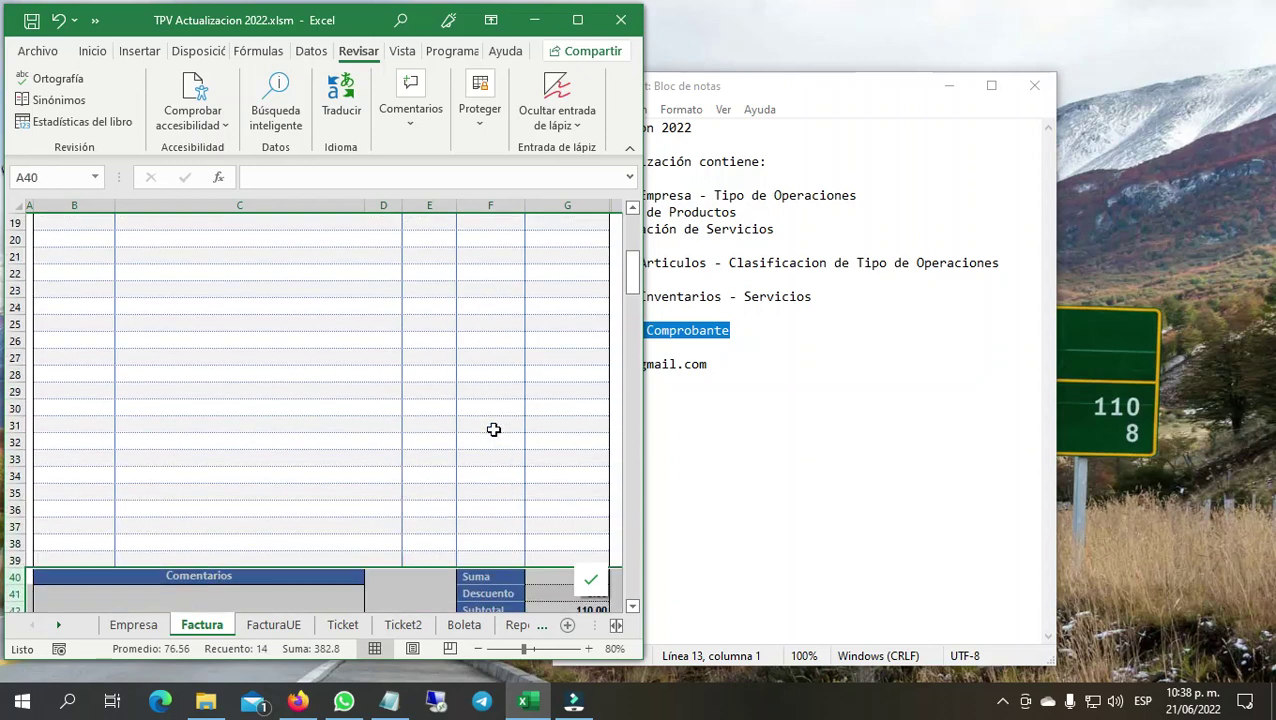
{"action": "scroll", "coordinate": [493, 429], "scroll_direction": "up", "scroll_amount": 4}
{"action": "scroll", "coordinate": [493, 429], "scroll_direction": "up", "scroll_amount": 2}
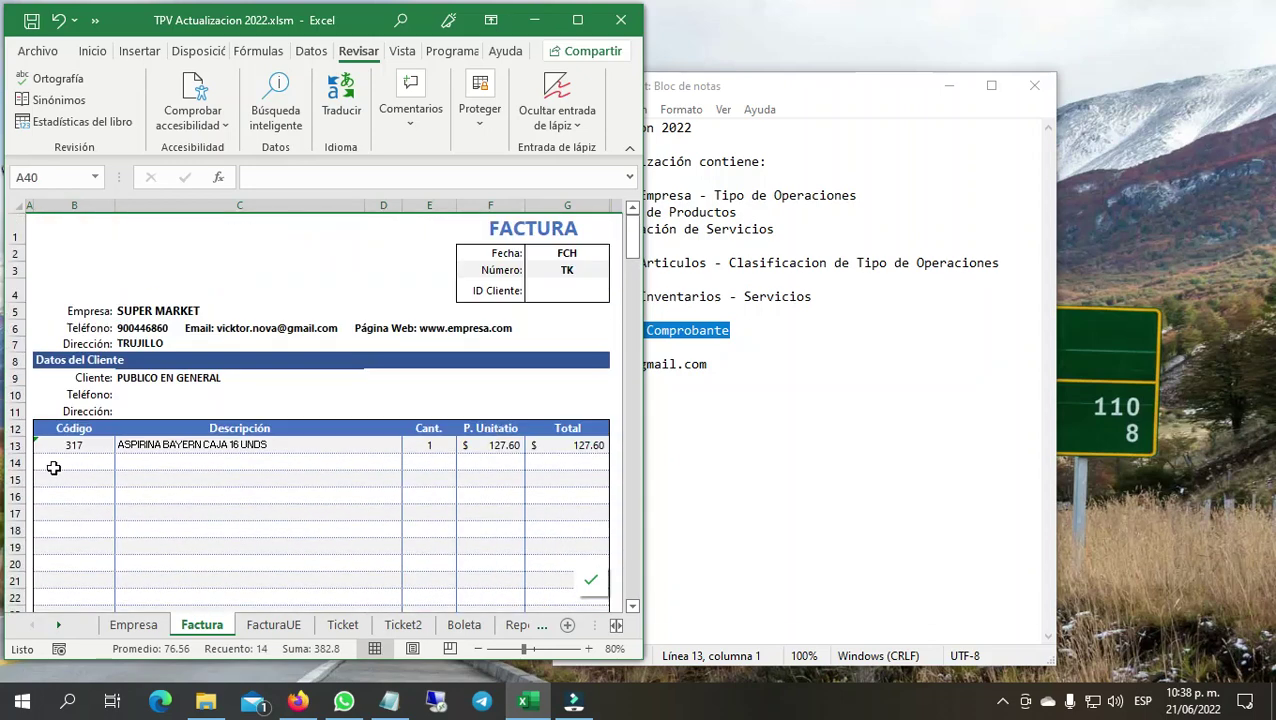
{"action": "left_click_drag", "start_coordinate": [15, 445], "coordinate": [41, 491]}
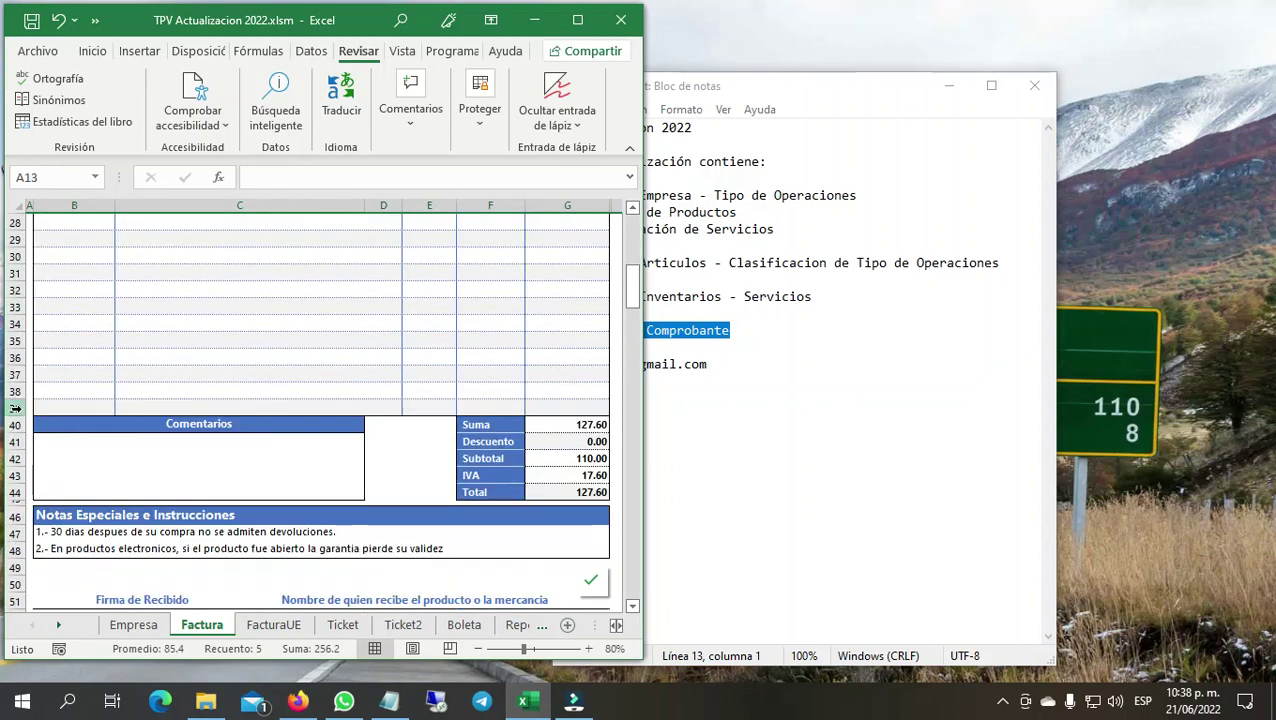
{"action": "left_click", "coordinate": [20, 407]}
{"action": "left_click", "coordinate": [104, 406]}
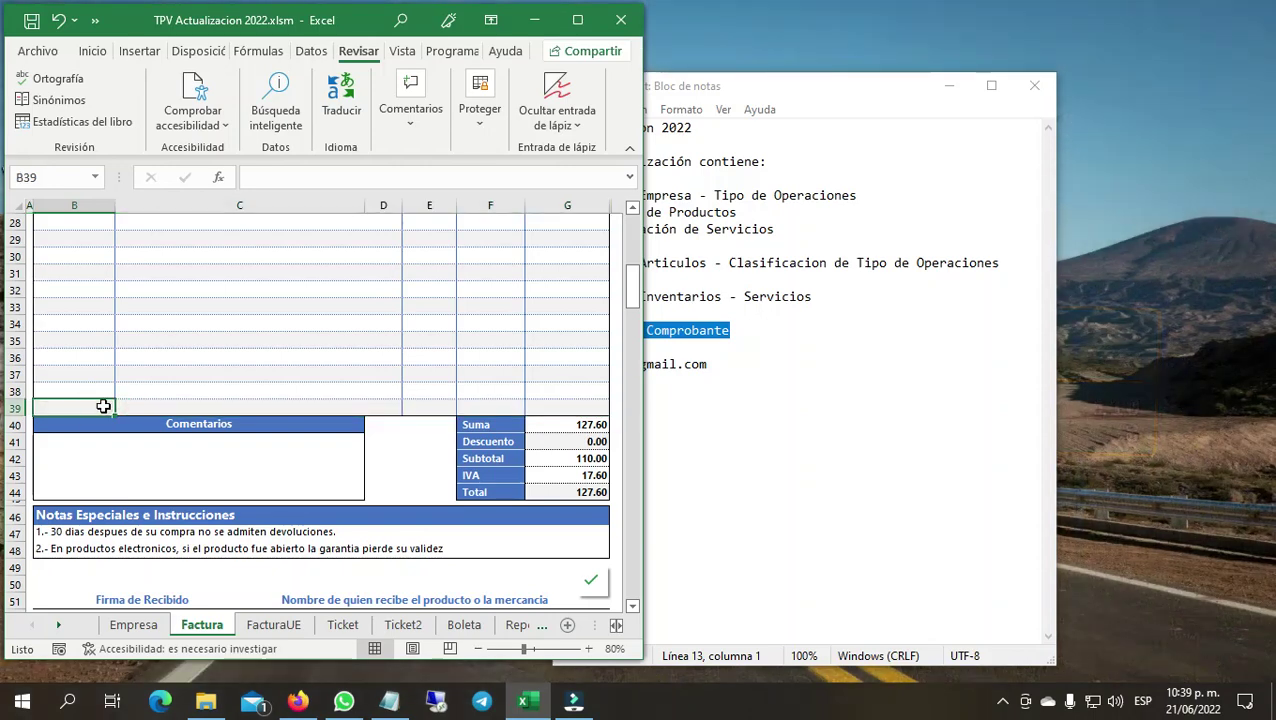
{"action": "scroll", "coordinate": [104, 406], "scroll_direction": "down", "scroll_amount": 3}
{"action": "scroll", "coordinate": [104, 406], "scroll_direction": "down", "scroll_amount": 3}
{"action": "scroll", "coordinate": [104, 406], "scroll_direction": "down", "scroll_amount": 3}
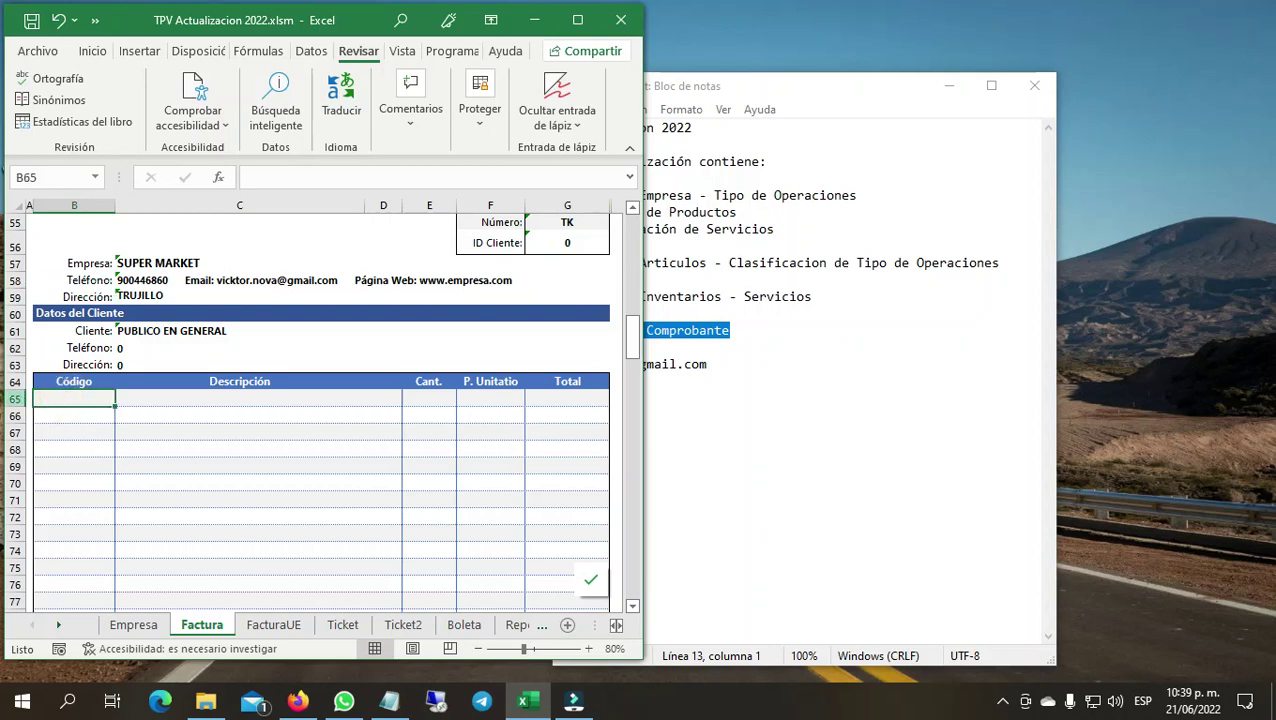
- Select the second invoice's item rows 65 to 77, then rows 90 and 91
{"action": "mouse_move", "coordinate": [18, 399]}
{"action": "left_mouse_down"}
{"action": "mouse_move", "coordinate": [59, 607]}
{"action": "mouse_move", "coordinate": [62, 597]}
{"action": "left_mouse_up"}
{"action": "scroll", "coordinate": [62, 597], "scroll_direction": "down", "scroll_amount": 5}
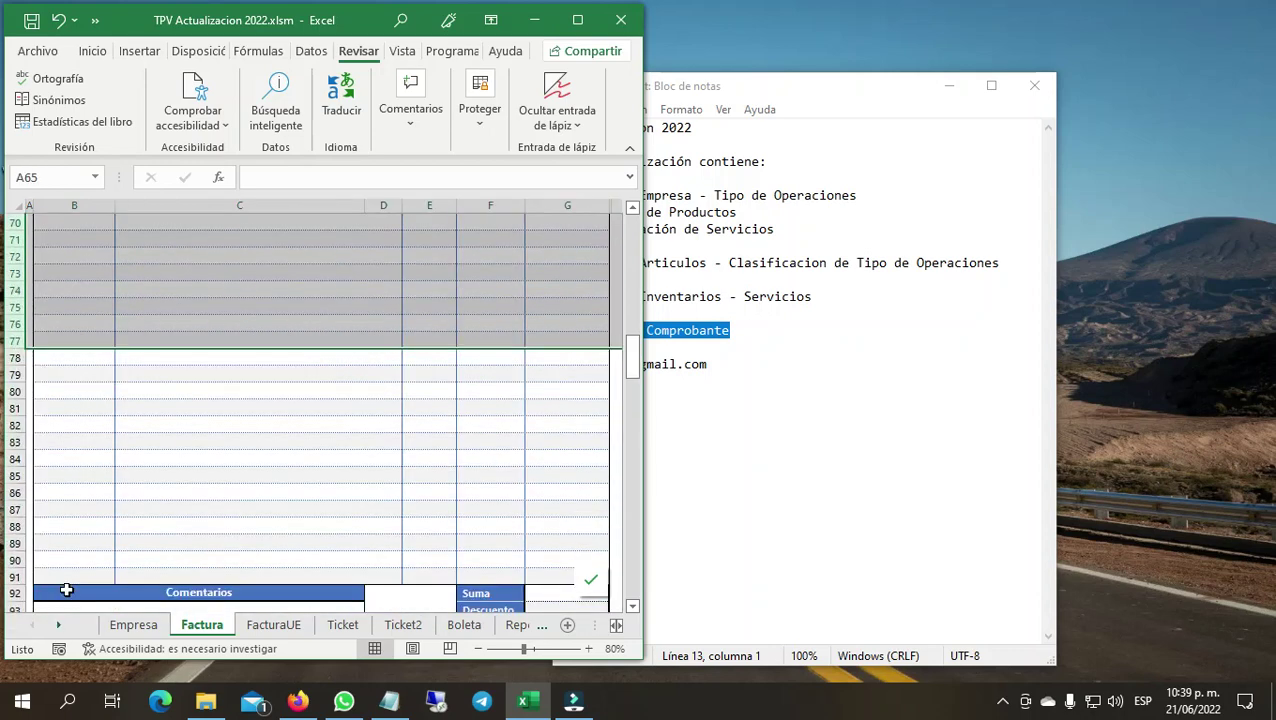
{"action": "scroll", "coordinate": [65, 590], "scroll_direction": "down", "scroll_amount": 2}
{"action": "left_click", "coordinate": [88, 478]}
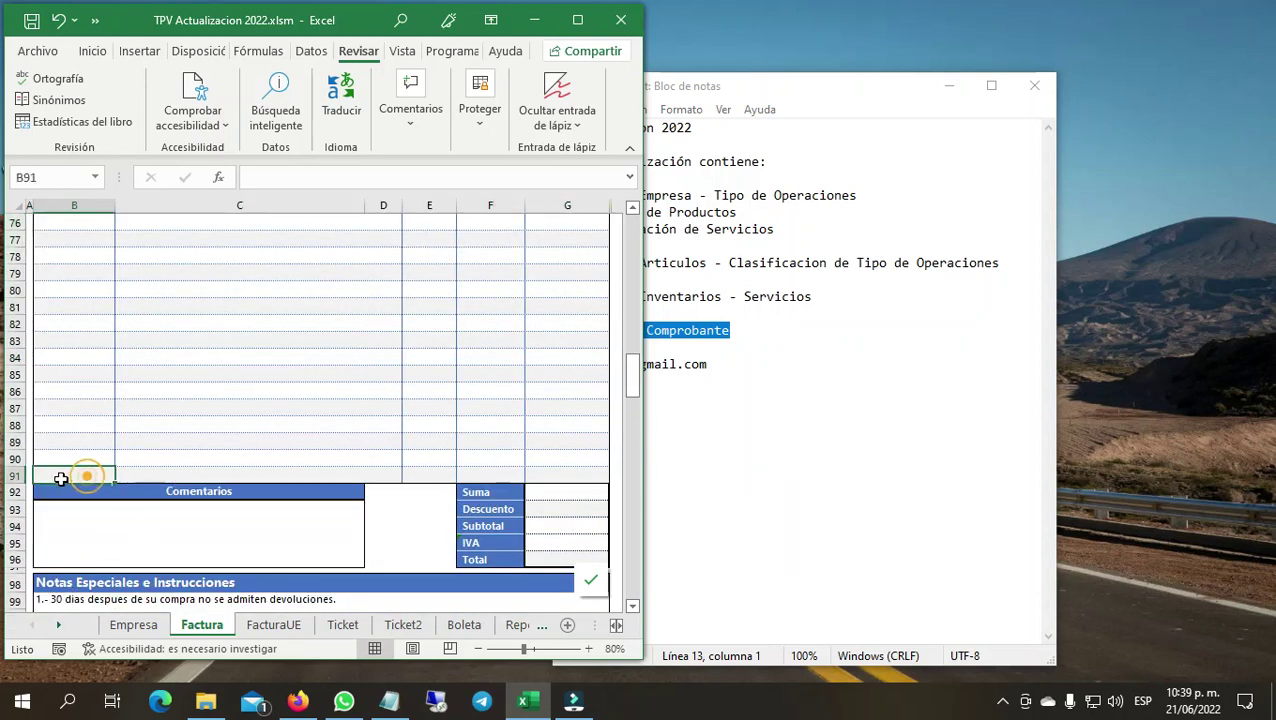
{"action": "left_click_drag", "start_coordinate": [15, 476], "coordinate": [34, 408]}
{"action": "scroll", "coordinate": [79, 476], "scroll_direction": "down", "scroll_amount": 2}
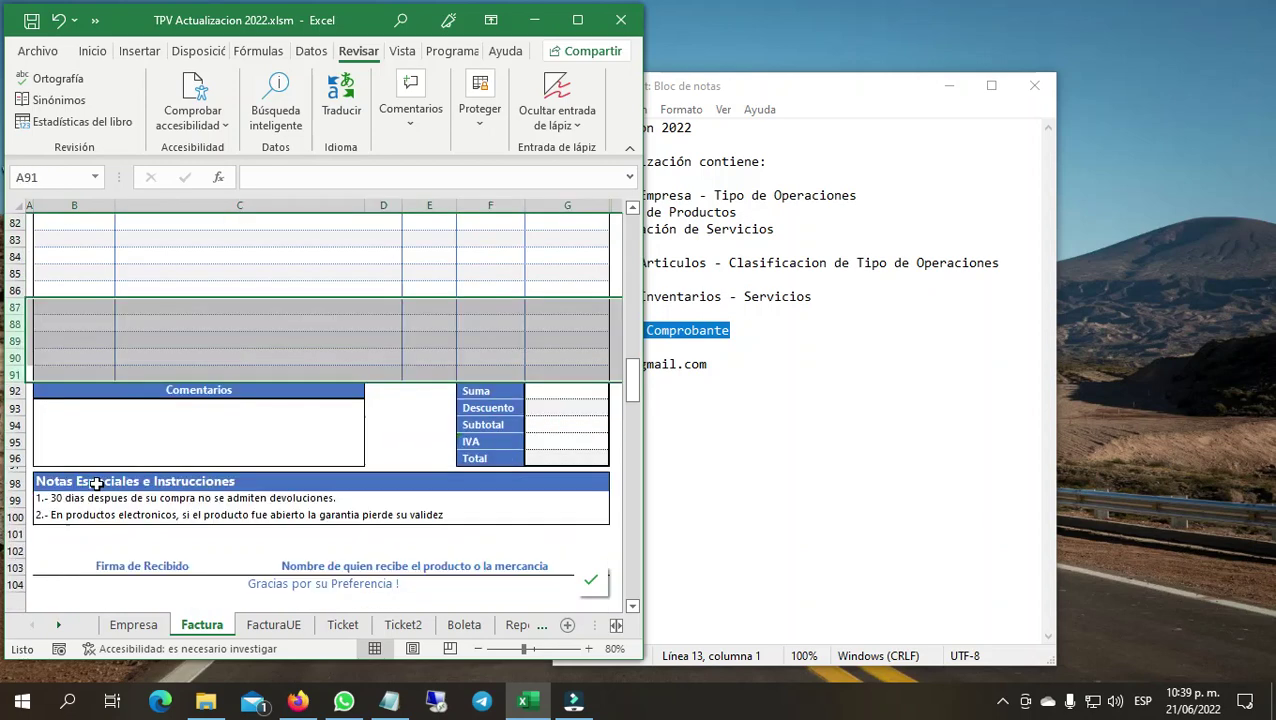
{"action": "scroll", "coordinate": [79, 476], "scroll_direction": "down", "scroll_amount": 6}
{"action": "scroll", "coordinate": [79, 476], "scroll_direction": "down", "scroll_amount": 4}
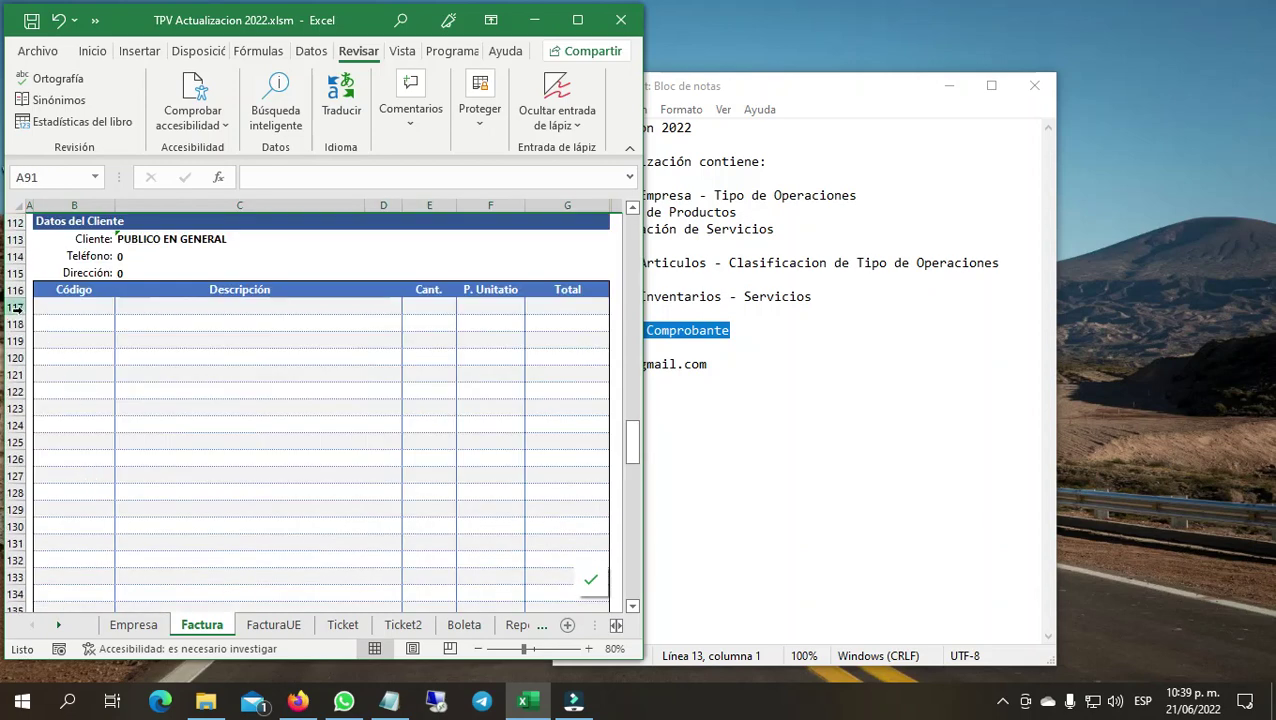
- Select the third invoice's rows 117–125 and rows 169–179, then return to the first invoice
{"action": "left_click_drag", "start_coordinate": [16, 307], "coordinate": [41, 452]}
{"action": "scroll", "coordinate": [41, 452], "scroll_direction": "down", "scroll_amount": 3}
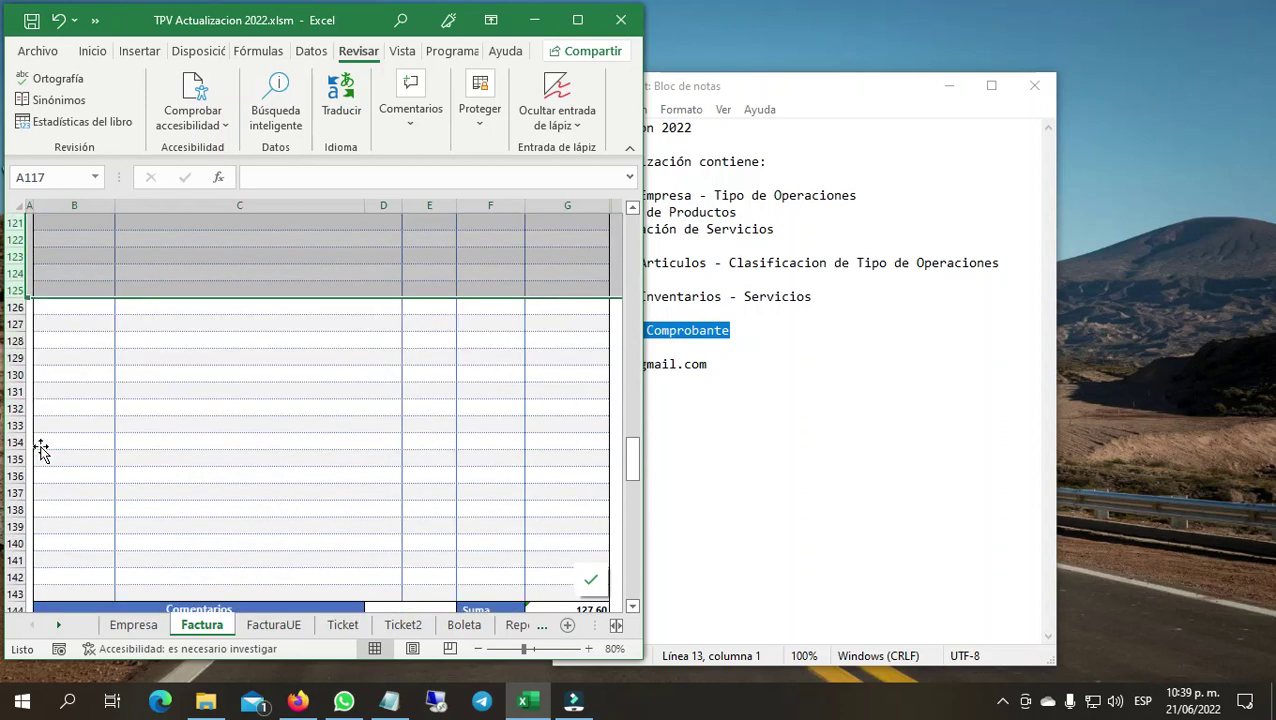
{"action": "scroll", "coordinate": [41, 452], "scroll_direction": "down", "scroll_amount": 5}
{"action": "scroll", "coordinate": [41, 452], "scroll_direction": "down", "scroll_amount": 2}
{"action": "scroll", "coordinate": [41, 452], "scroll_direction": "down", "scroll_amount": 3}
{"action": "scroll", "coordinate": [41, 452], "scroll_direction": "down", "scroll_amount": 3}
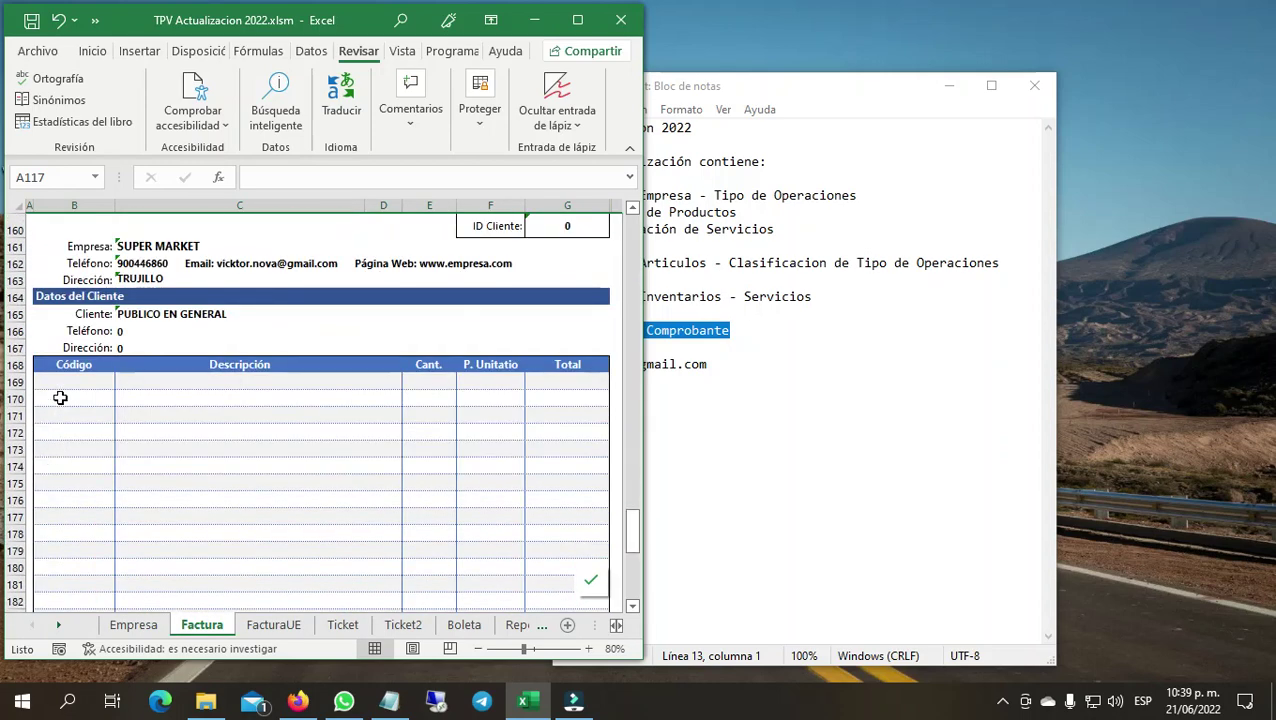
{"action": "left_click_drag", "start_coordinate": [16, 382], "coordinate": [45, 541]}
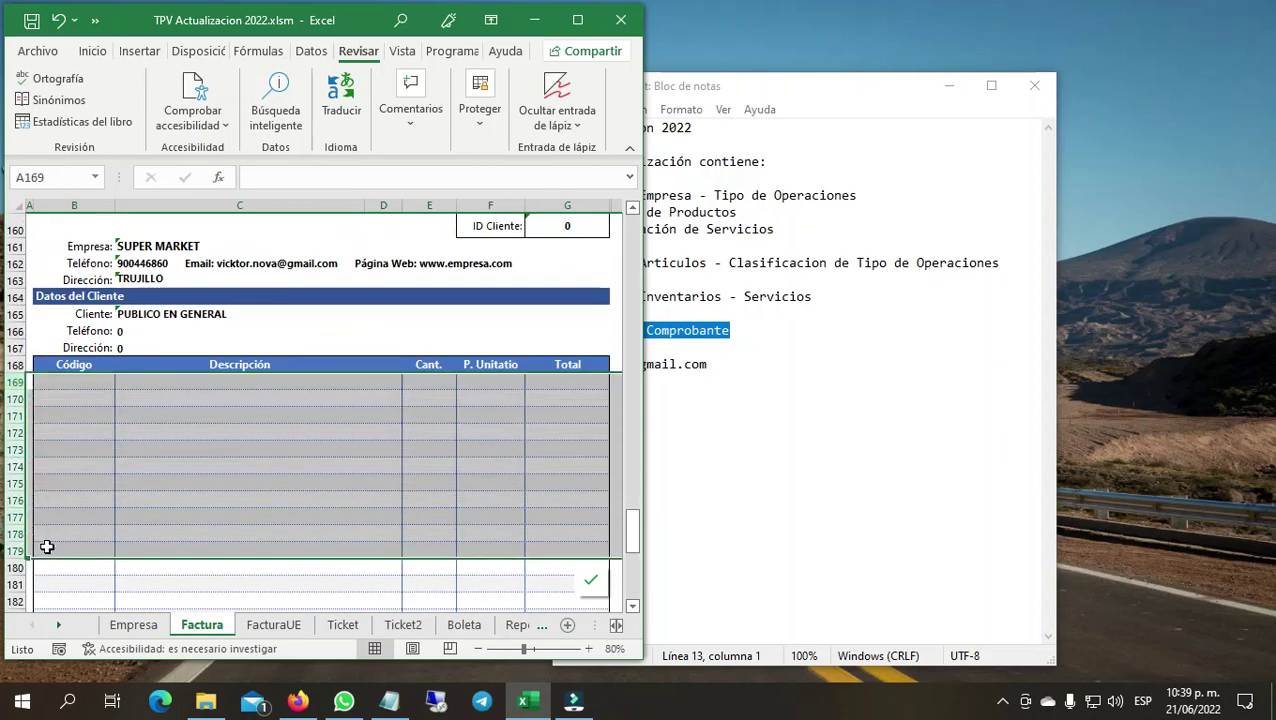
{"action": "scroll", "coordinate": [48, 546], "scroll_direction": "down", "scroll_amount": 4}
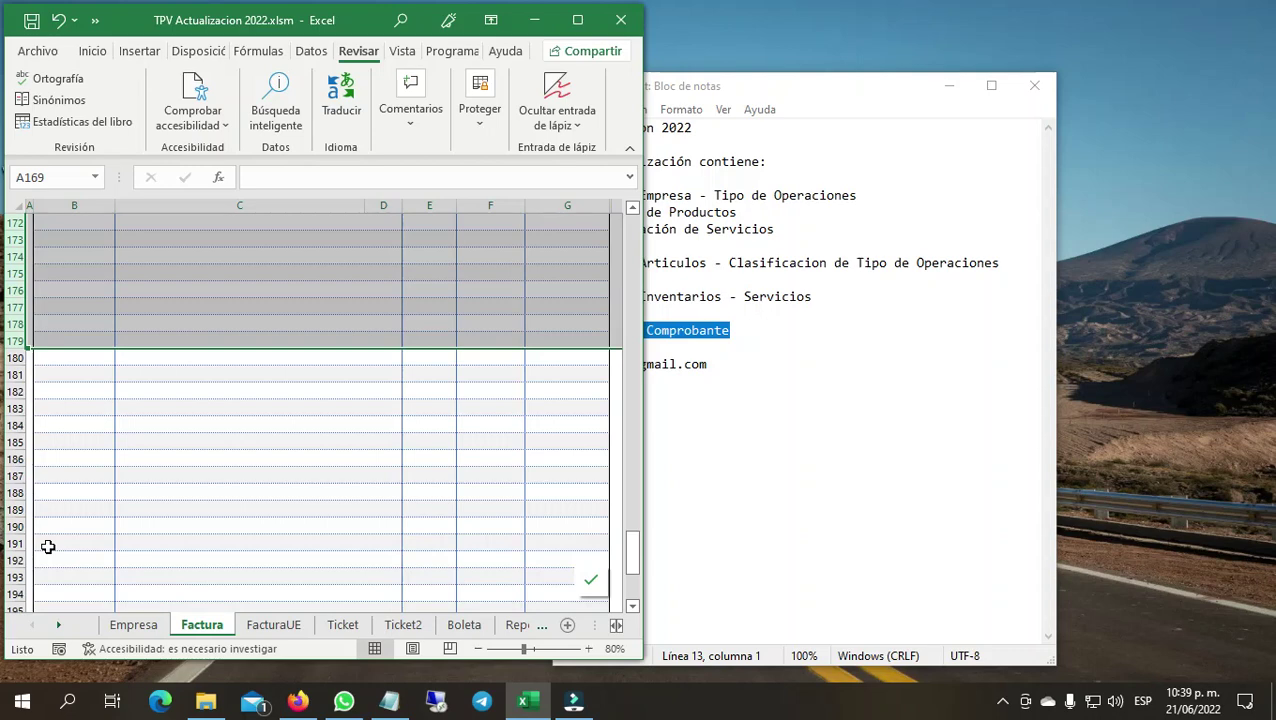
{"action": "scroll", "coordinate": [48, 546], "scroll_direction": "down", "scroll_amount": 3}
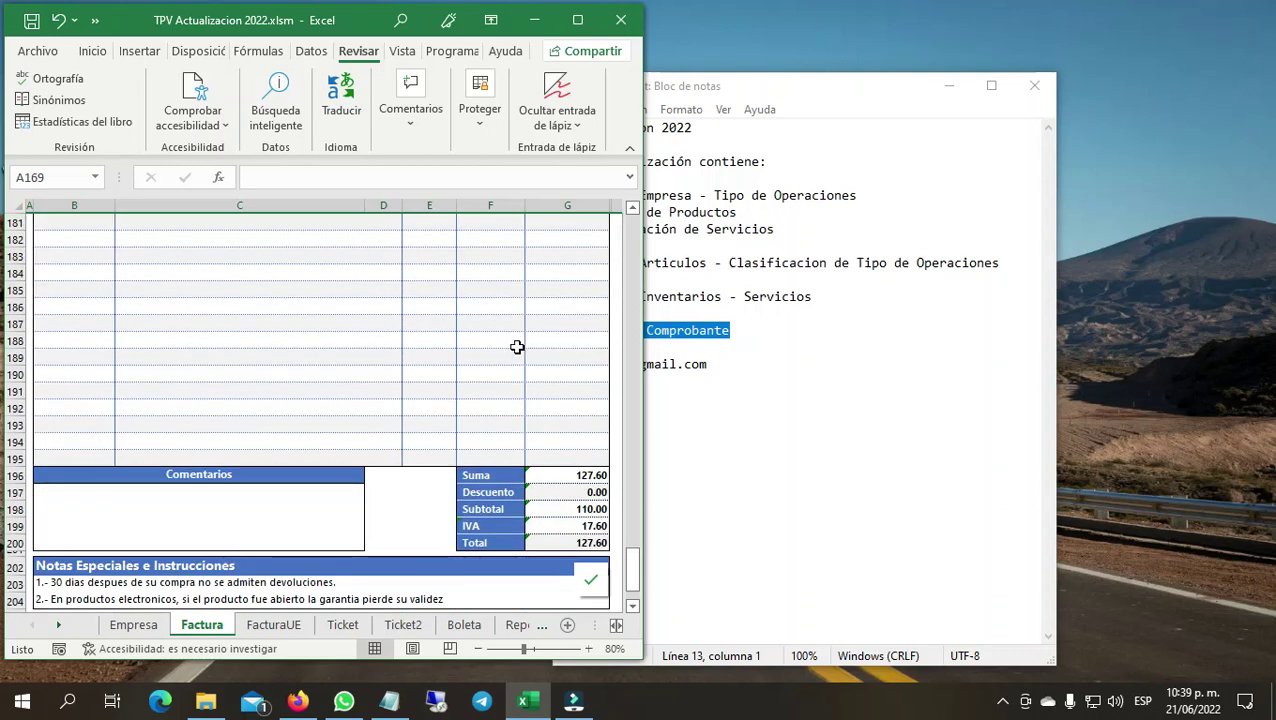
{"action": "left_click_drag", "start_coordinate": [633, 585], "coordinate": [583, 414]}
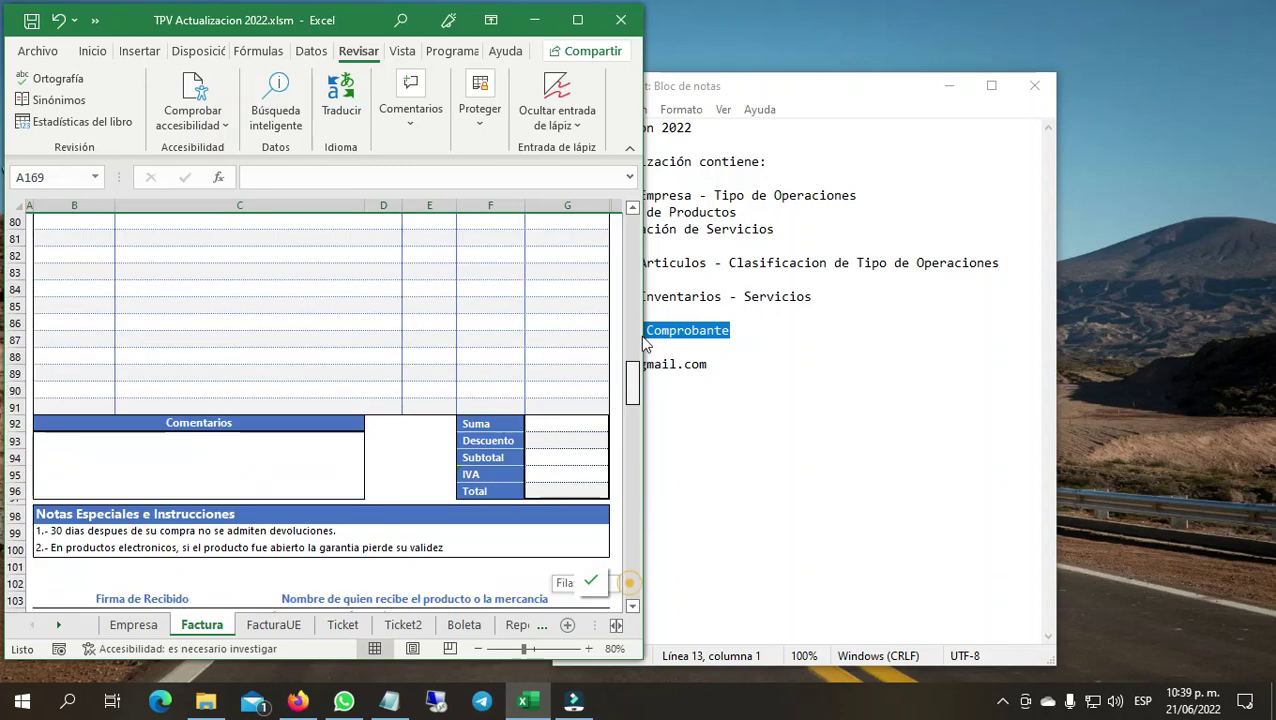
{"action": "scroll", "coordinate": [583, 414], "scroll_direction": "down", "scroll_amount": 3}
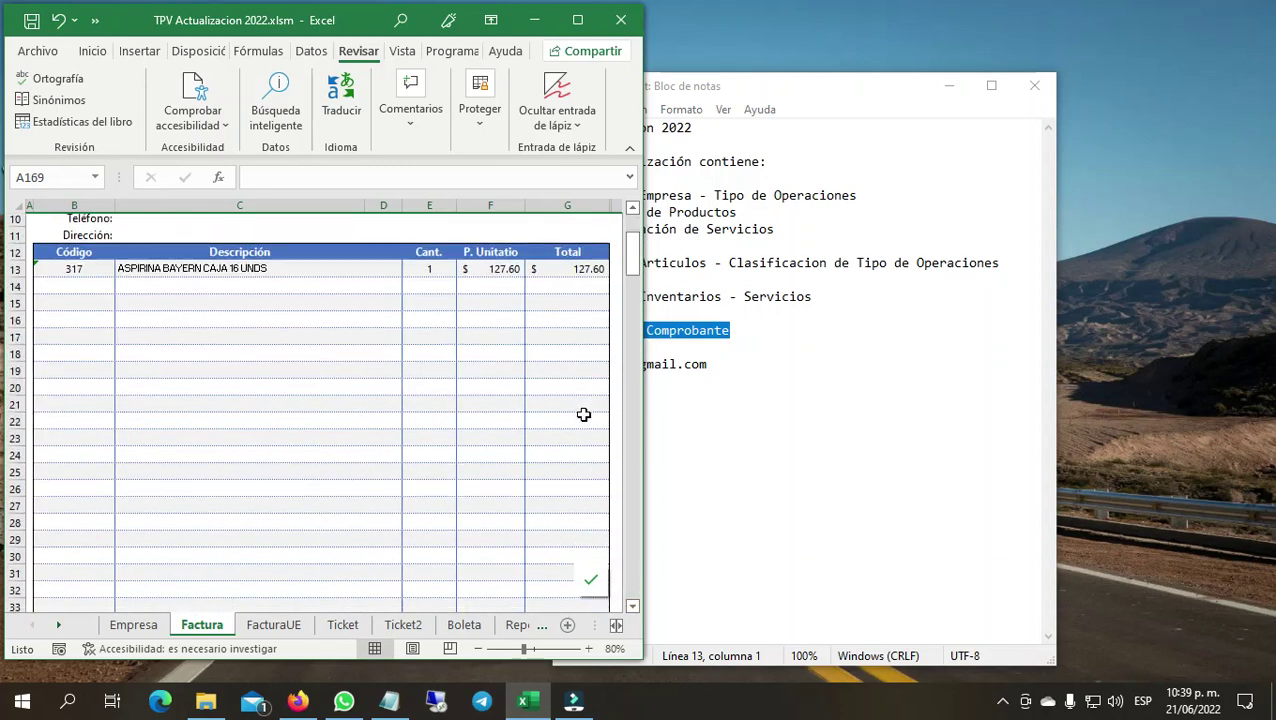
- Select the totals blocks of the lower invoice copies, including G92:G96, for comparison
{"action": "scroll", "coordinate": [583, 414], "scroll_direction": "down", "scroll_amount": 5}
{"action": "scroll", "coordinate": [583, 414], "scroll_direction": "down", "scroll_amount": 2}
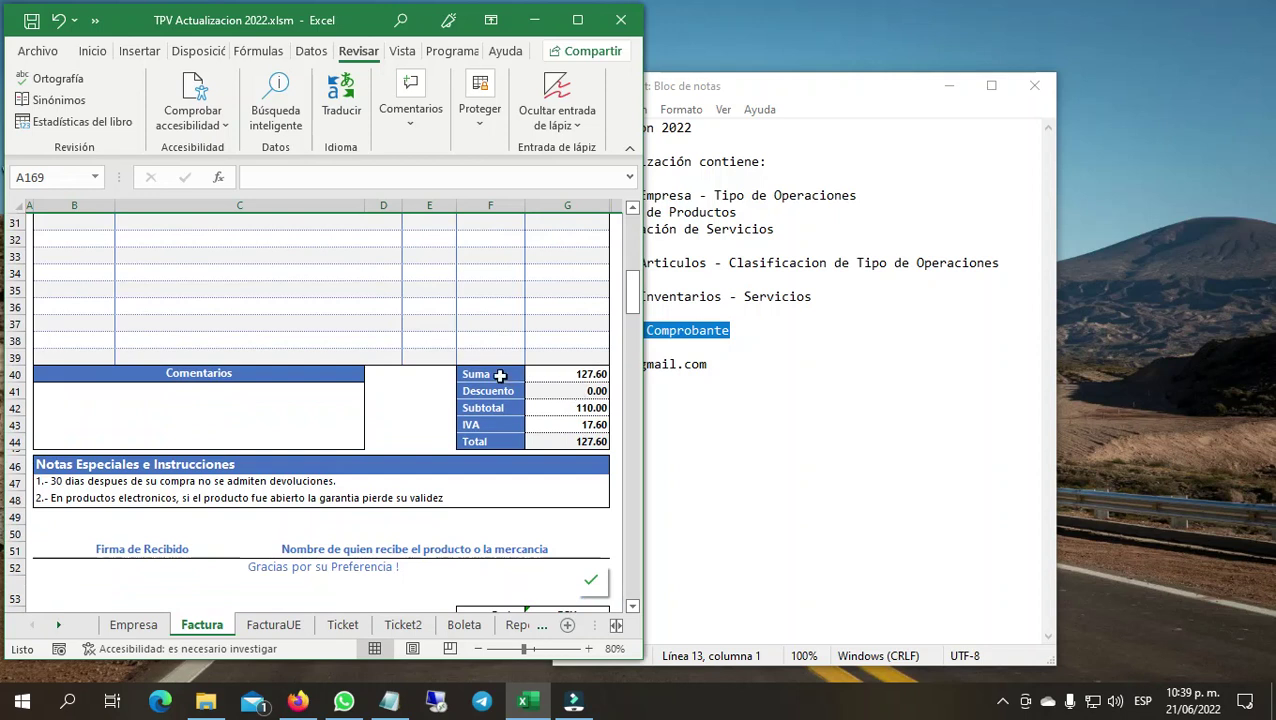
{"action": "left_click_drag", "start_coordinate": [500, 374], "coordinate": [566, 431]}
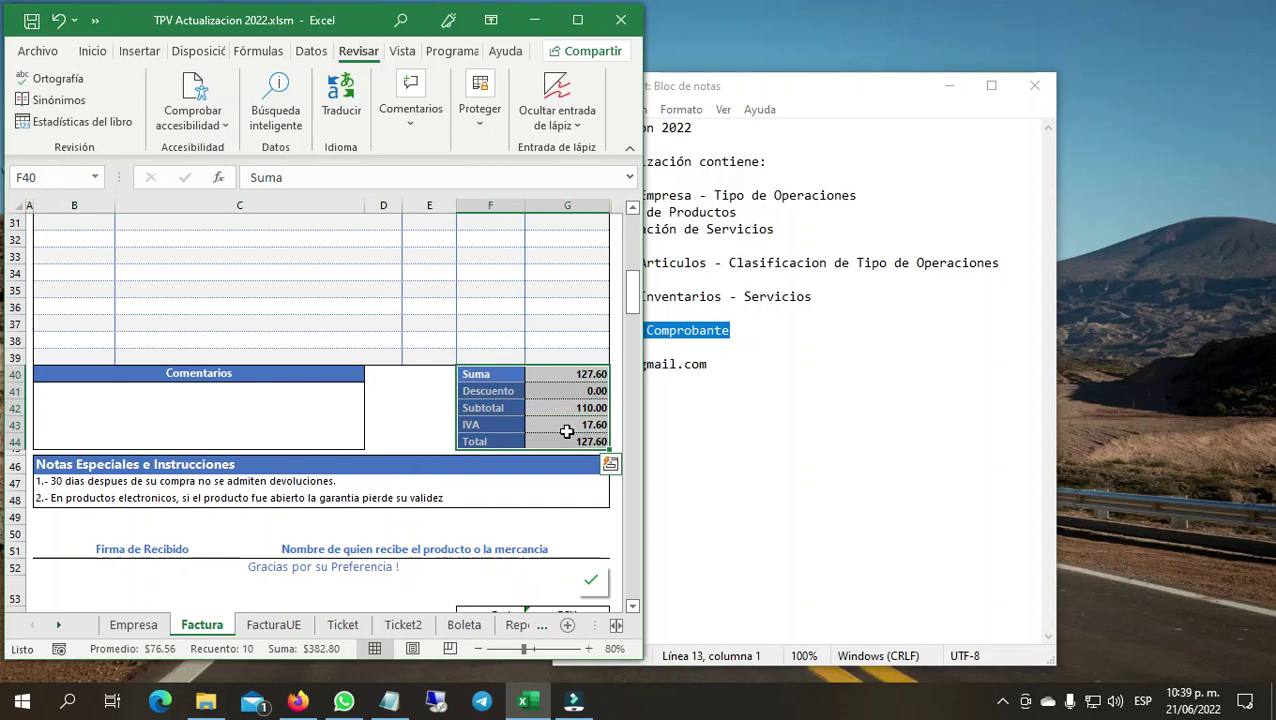
{"action": "scroll", "coordinate": [566, 380], "scroll_direction": "down", "scroll_amount": 4}
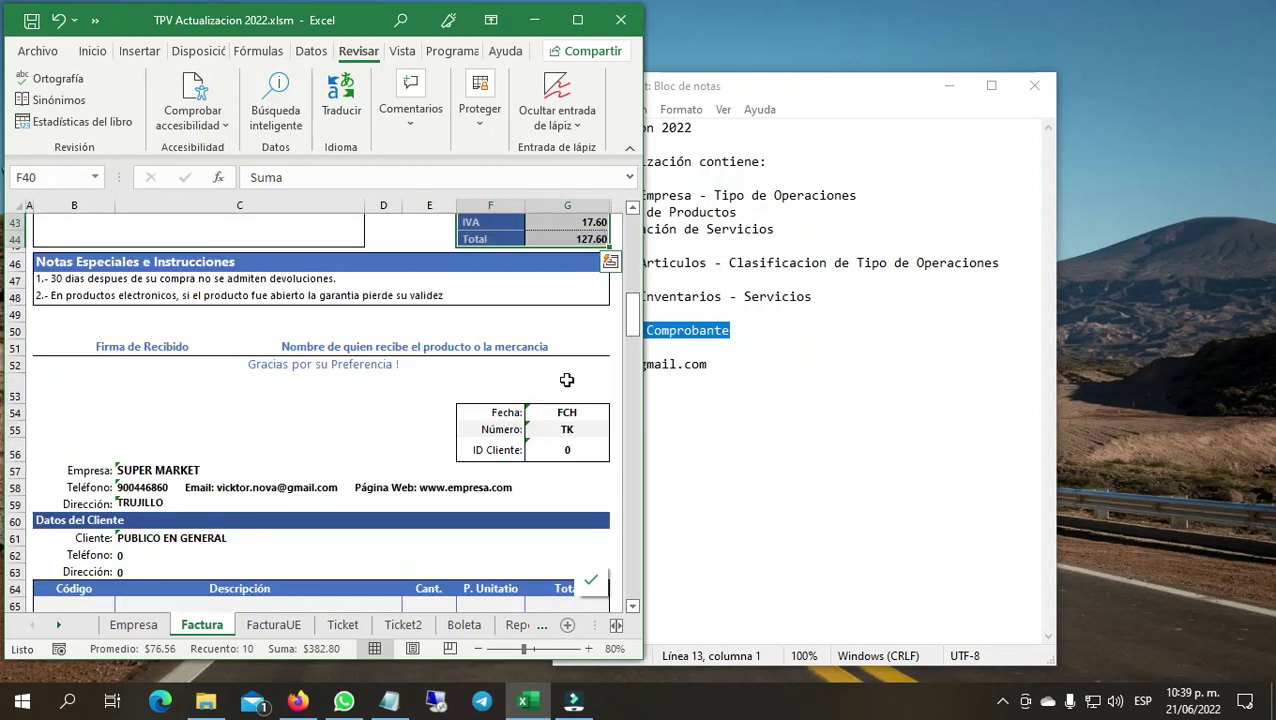
{"action": "scroll", "coordinate": [566, 380], "scroll_direction": "down", "scroll_amount": 4}
{"action": "scroll", "coordinate": [566, 380], "scroll_direction": "up", "scroll_amount": 3}
{"action": "scroll", "coordinate": [566, 380], "scroll_direction": "up", "scroll_amount": 2}
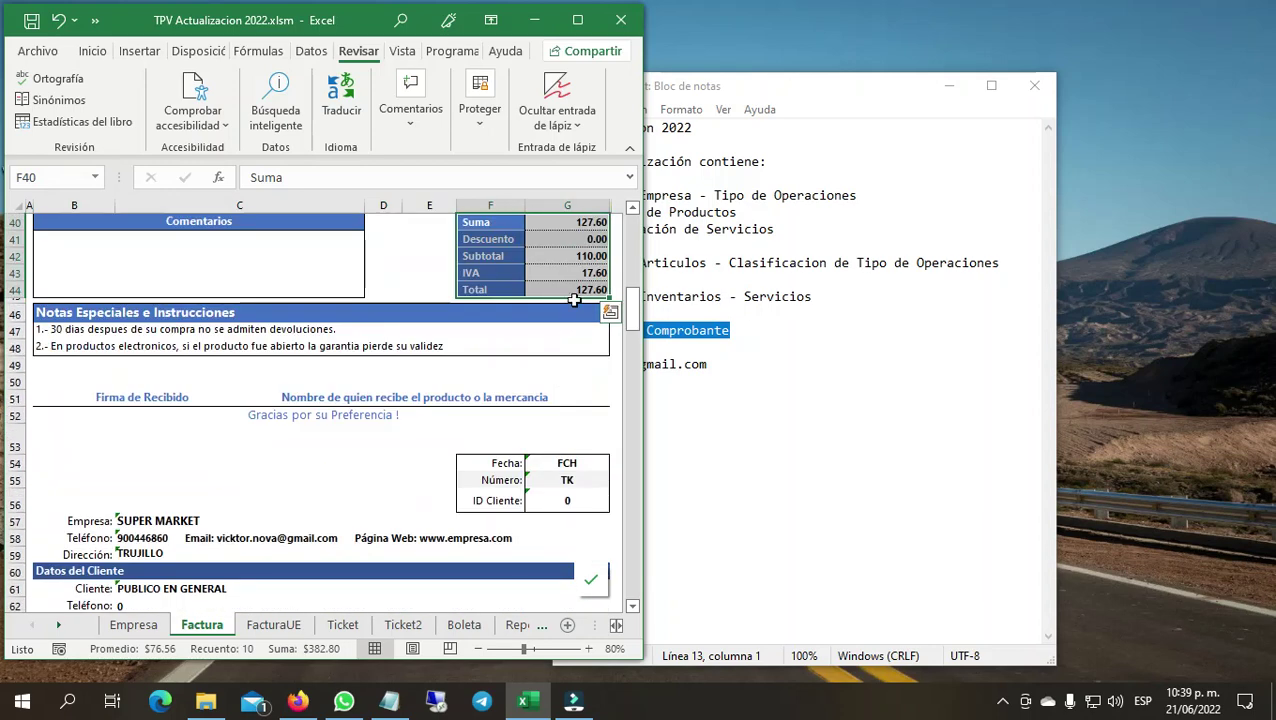
{"action": "scroll", "coordinate": [578, 290], "scroll_direction": "up", "scroll_amount": 2}
{"action": "left_click_drag", "start_coordinate": [578, 325], "coordinate": [576, 390]}
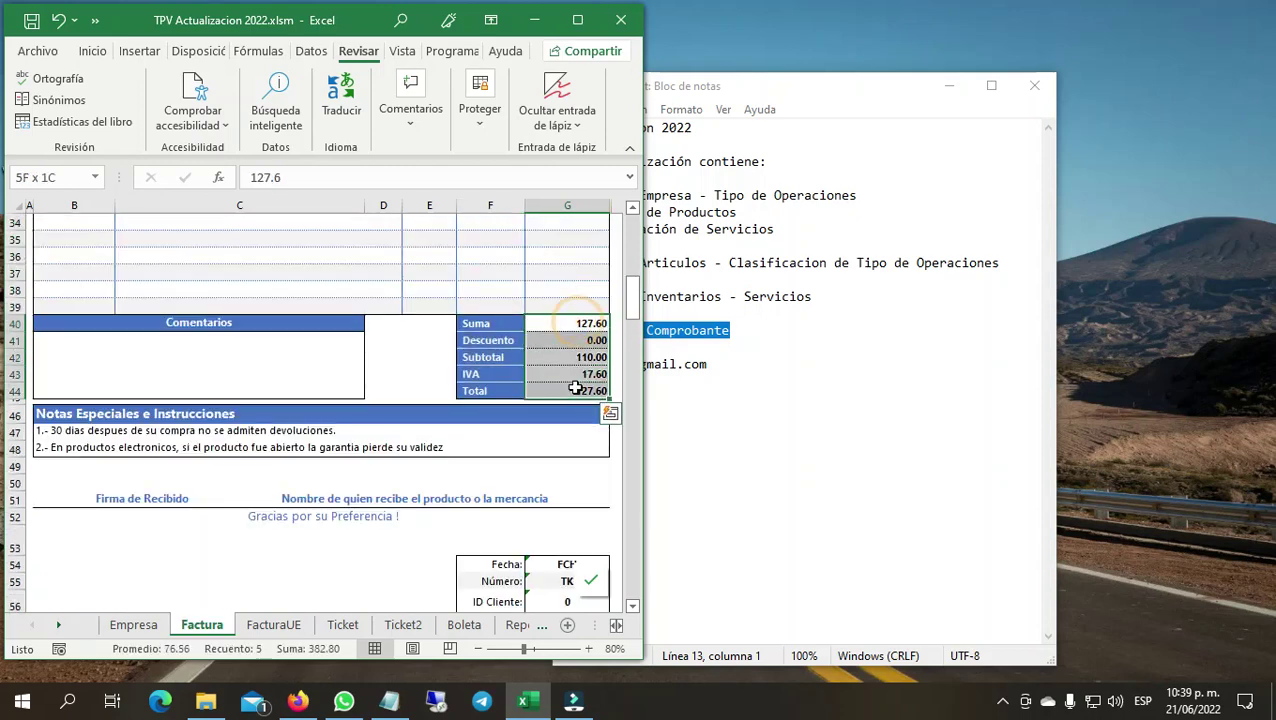
{"action": "scroll", "coordinate": [576, 389], "scroll_direction": "down", "scroll_amount": 3}
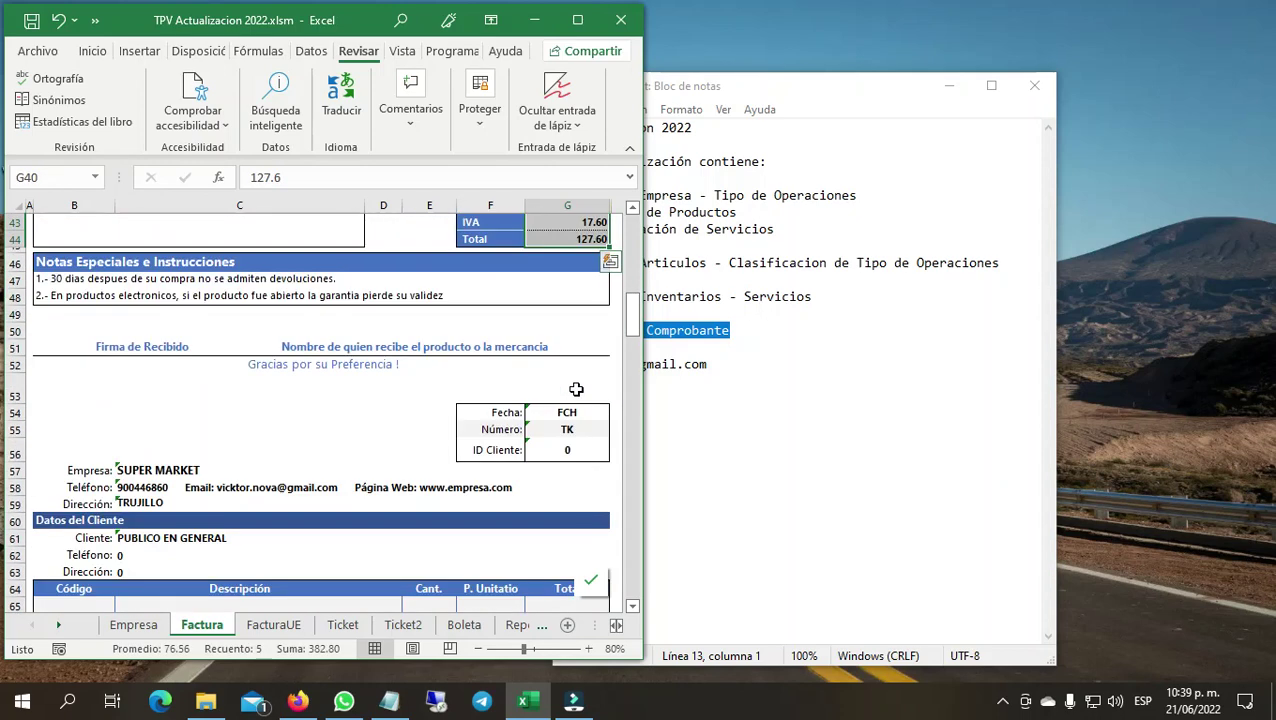
{"action": "scroll", "coordinate": [576, 389], "scroll_direction": "up", "scroll_amount": 2}
{"action": "left_click", "coordinate": [584, 276]}
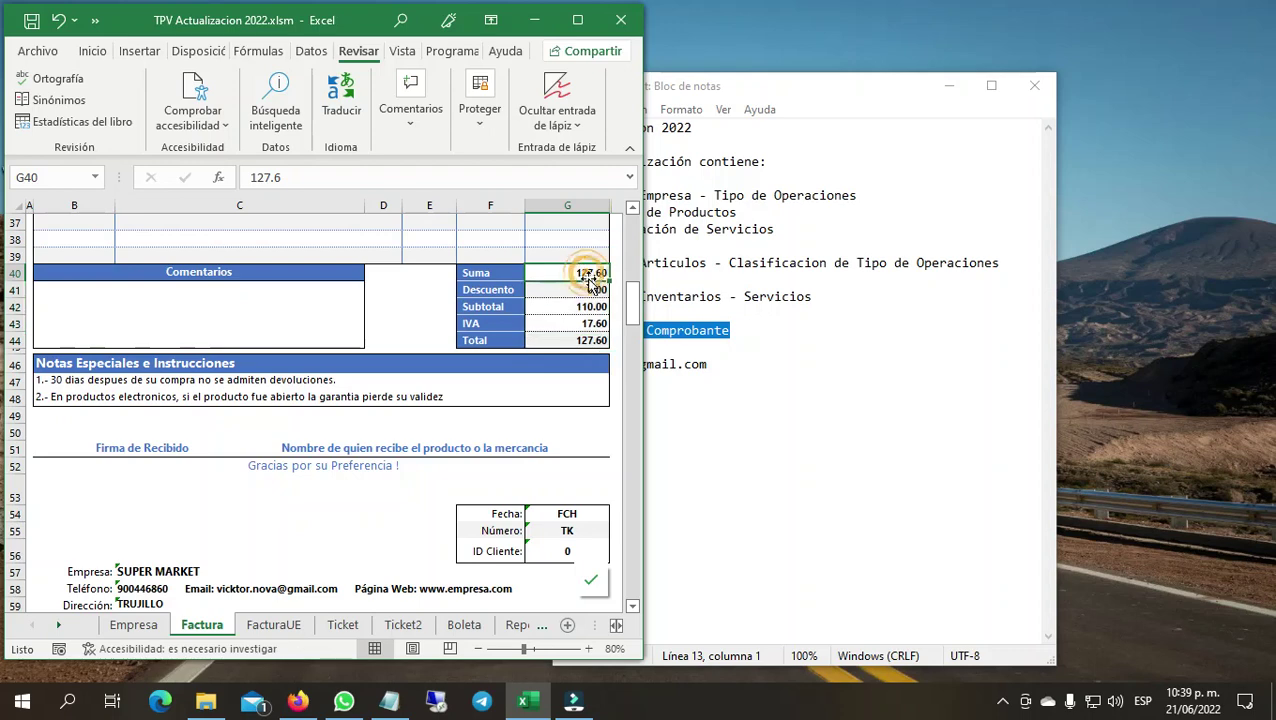
{"action": "key", "text": "shift+Down"}
{"action": "key", "text": "shift+Down"}
{"action": "key", "text": "shift+Down"}
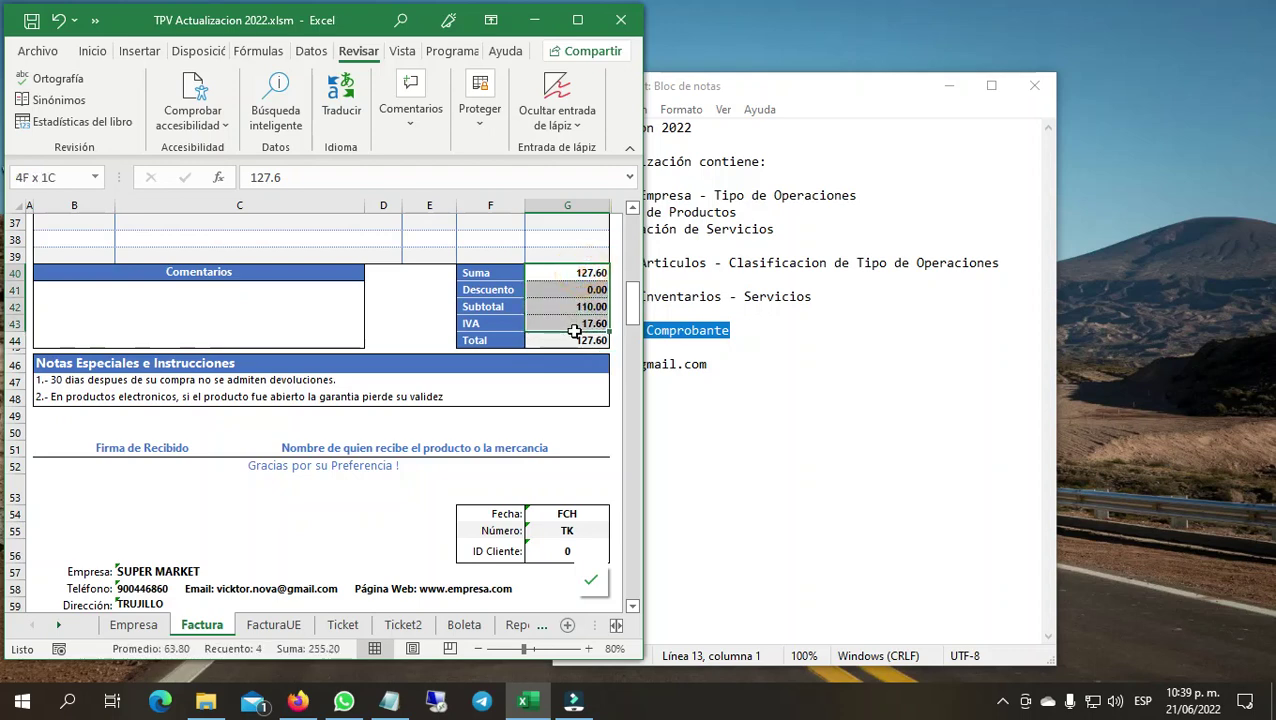
{"action": "key", "text": "shift+Down"}
{"action": "scroll", "coordinate": [578, 260], "scroll_direction": "down", "scroll_amount": 5}
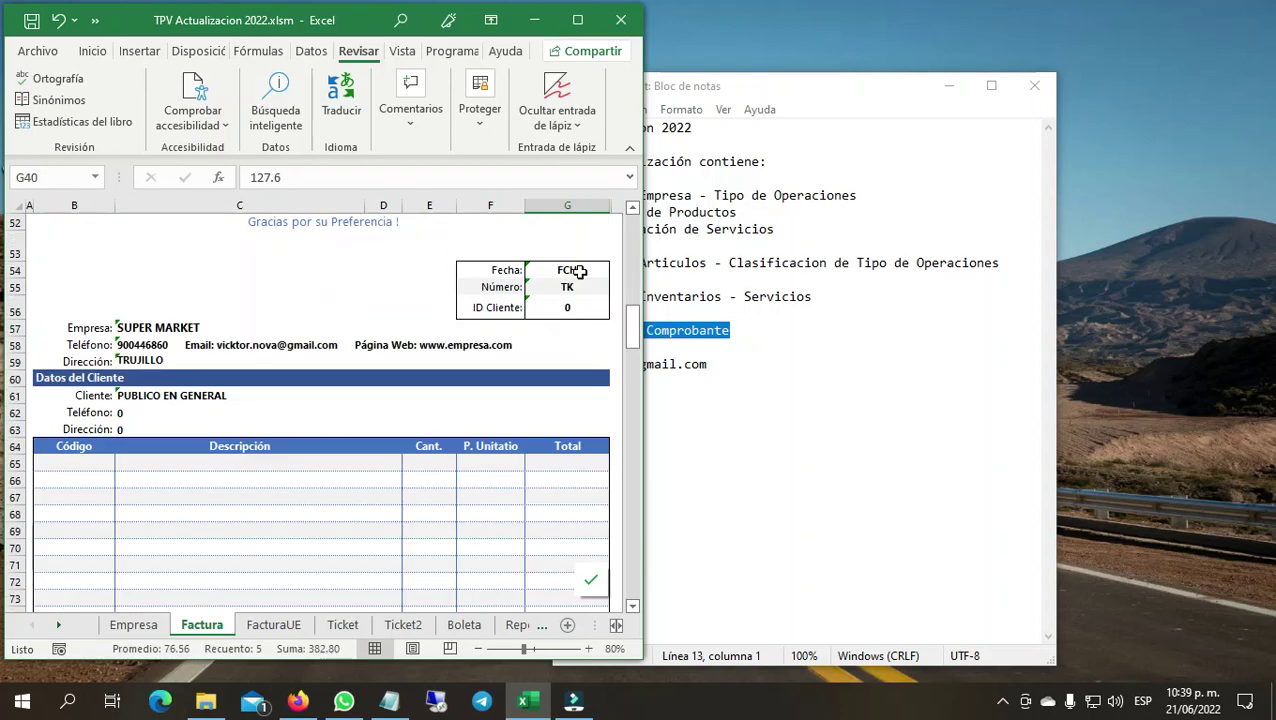
{"action": "scroll", "coordinate": [578, 242], "scroll_direction": "down", "scroll_amount": 4}
{"action": "scroll", "coordinate": [605, 525], "scroll_direction": "down", "scroll_amount": 9}
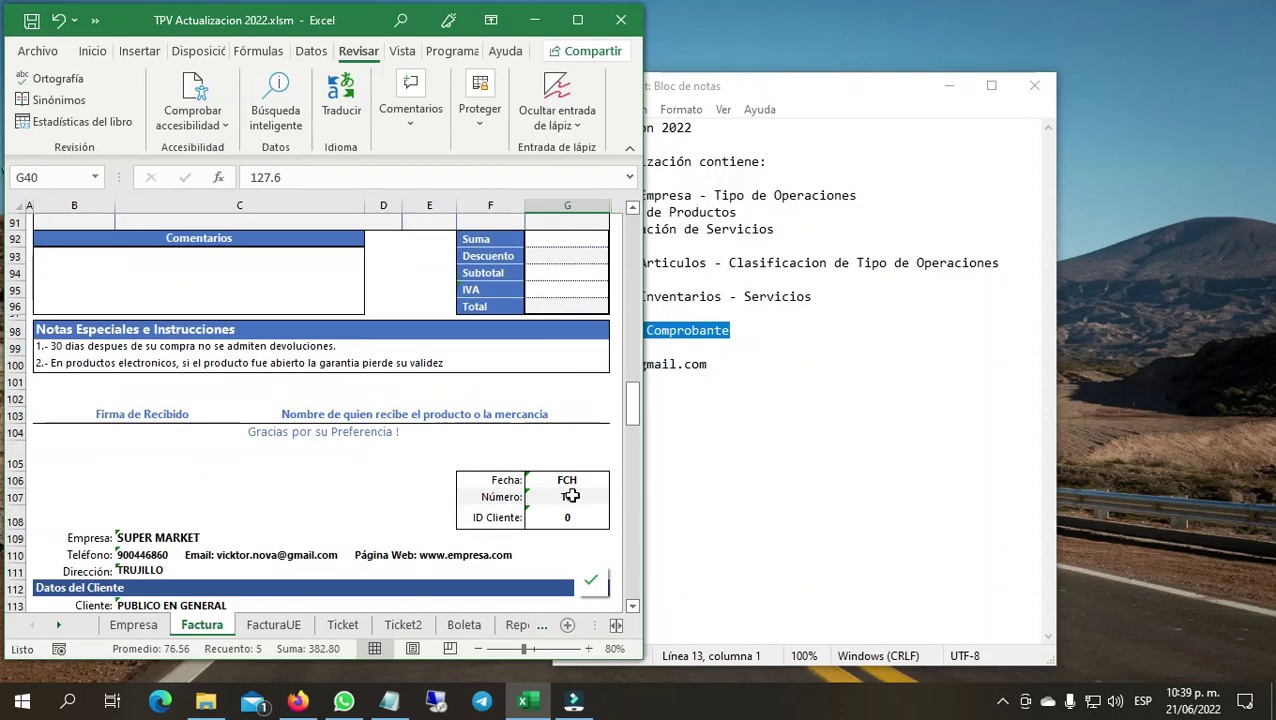
{"action": "scroll", "coordinate": [568, 490], "scroll_direction": "down", "scroll_amount": 4}
{"action": "scroll", "coordinate": [572, 465], "scroll_direction": "up", "scroll_amount": 4}
{"action": "scroll", "coordinate": [572, 463], "scroll_direction": "up", "scroll_amount": 1}
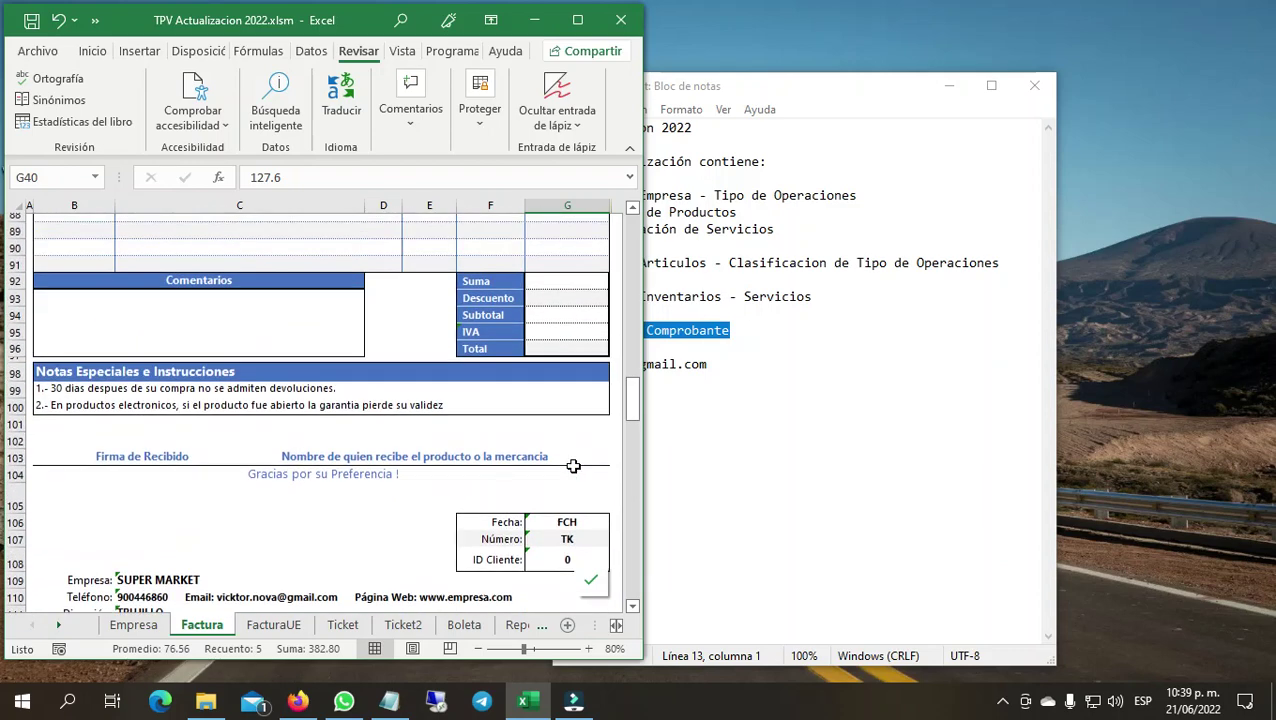
{"action": "left_click_drag", "start_coordinate": [547, 287], "coordinate": [560, 351]}
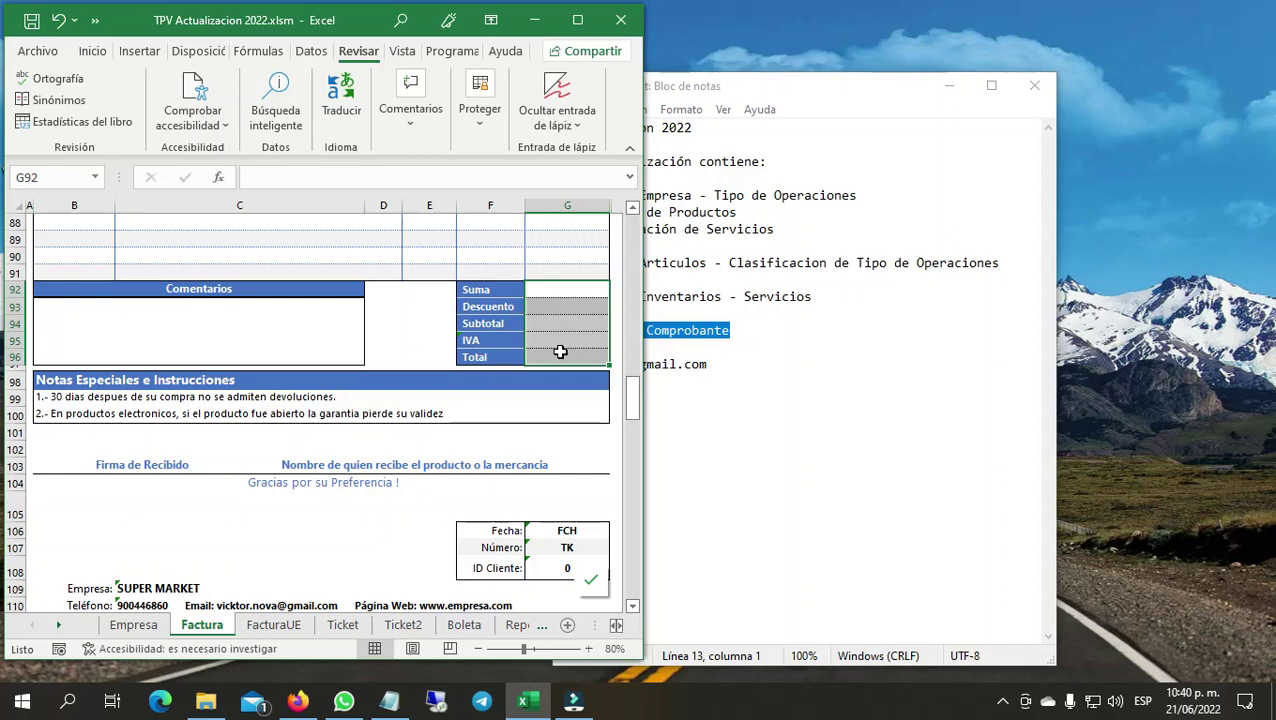
- Select F40:G44 to read the first invoice's Subtotal 110.00, IVA 17.60 and Total 127.60
{"action": "scroll", "coordinate": [560, 351], "scroll_direction": "up", "scroll_amount": 3}
{"action": "scroll", "coordinate": [560, 351], "scroll_direction": "up", "scroll_amount": 5}
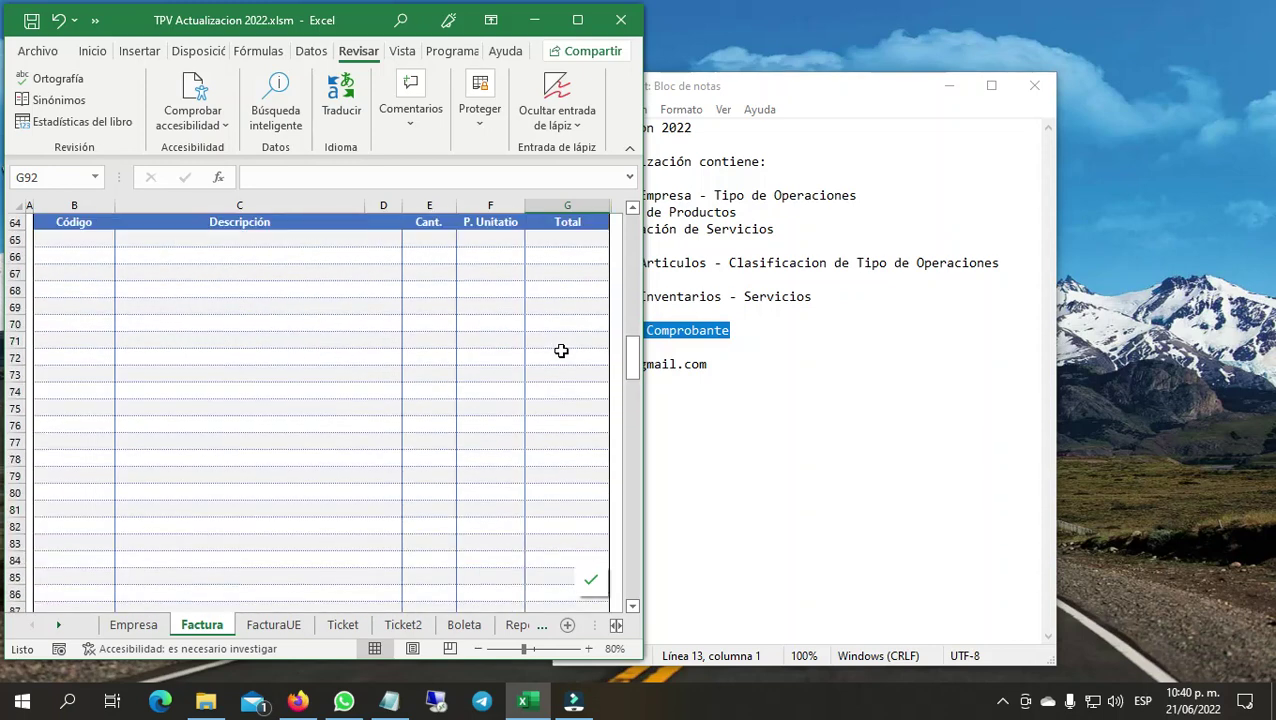
{"action": "scroll", "coordinate": [558, 351], "scroll_direction": "up", "scroll_amount": 5}
{"action": "scroll", "coordinate": [555, 350], "scroll_direction": "up", "scroll_amount": 3}
{"action": "scroll", "coordinate": [555, 350], "scroll_direction": "up", "scroll_amount": 4}
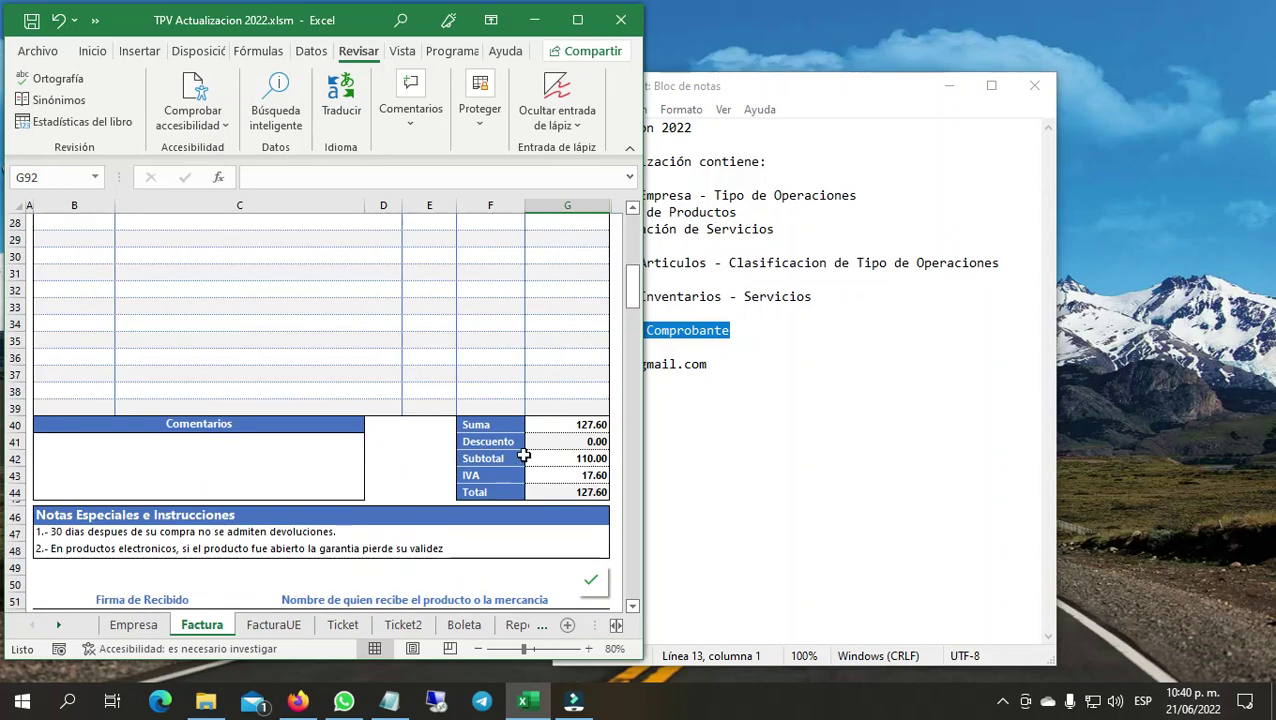
{"action": "left_click", "coordinate": [538, 424]}
{"action": "left_click_drag", "start_coordinate": [510, 423], "coordinate": [545, 458]}
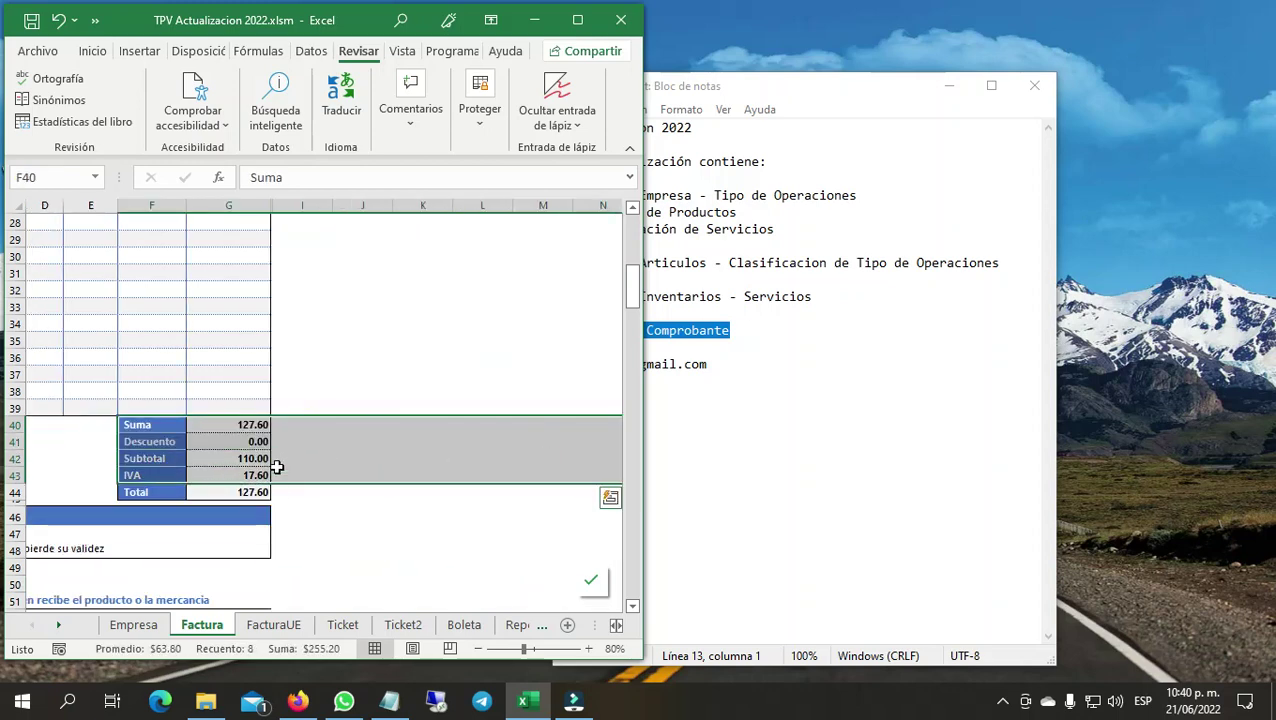
{"action": "scroll", "coordinate": [277, 467], "scroll_direction": "left", "scroll_amount": 3}
{"action": "left_click", "coordinate": [492, 430]}
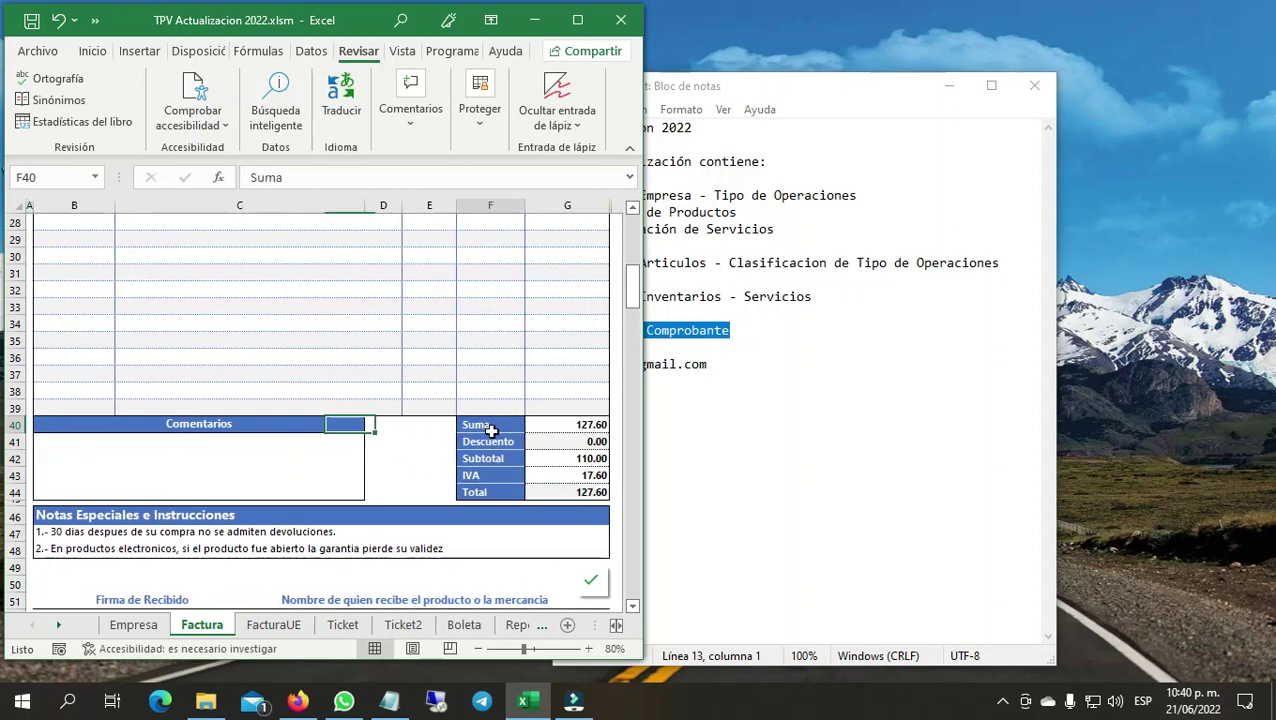
{"action": "left_click_drag", "start_coordinate": [492, 430], "coordinate": [588, 490]}
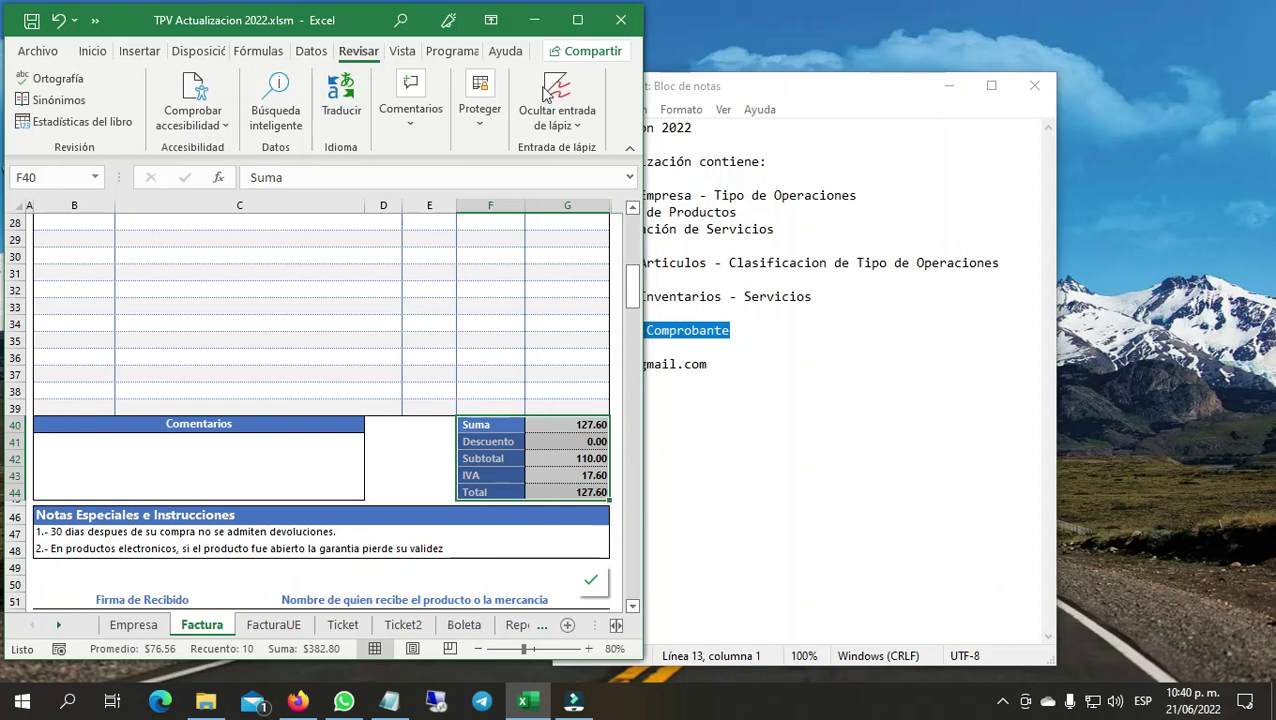
- Bring the Articulos sheet tab into view and switch to the Articulos sheet
{"action": "left_click", "coordinate": [62, 624]}
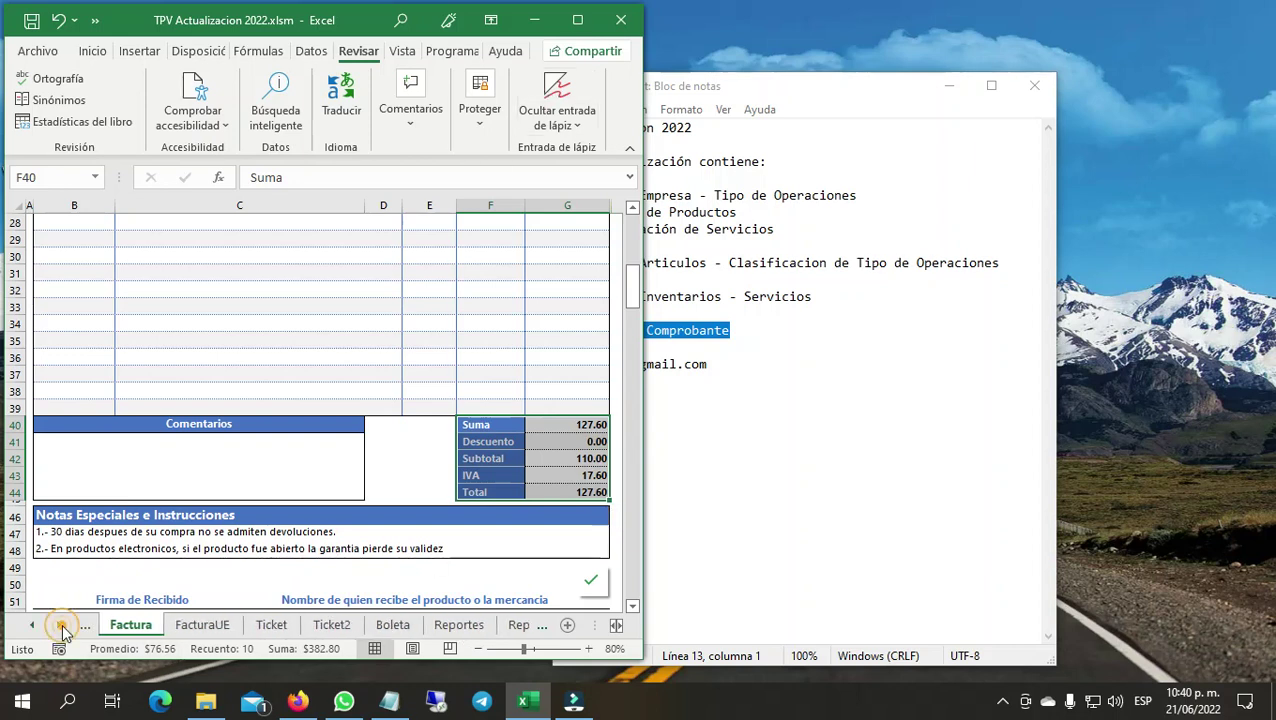
{"action": "left_click", "coordinate": [62, 624]}
{"action": "left_click", "coordinate": [62, 624]}
{"action": "left_click", "coordinate": [62, 623]}
{"action": "left_click", "coordinate": [62, 623]}
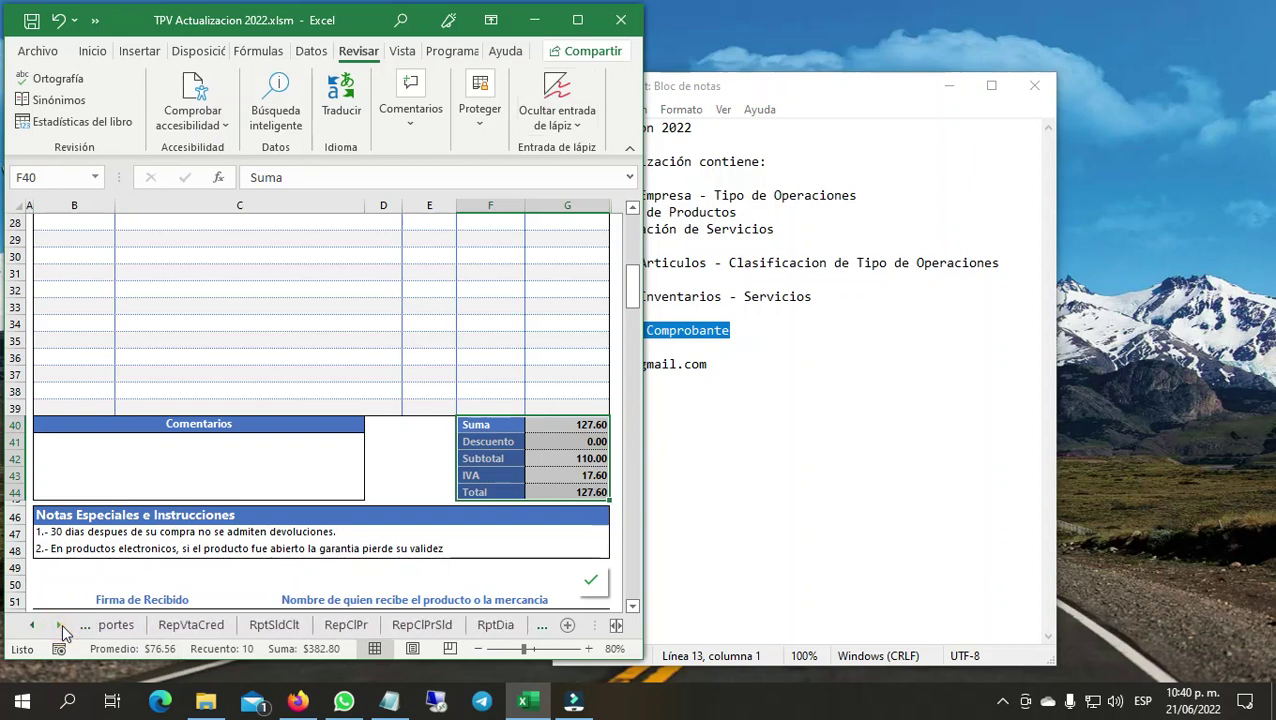
{"action": "left_click", "coordinate": [62, 623]}
{"action": "left_click", "coordinate": [62, 623]}
{"action": "left_click", "coordinate": [62, 623]}
{"action": "left_click", "coordinate": [62, 623]}
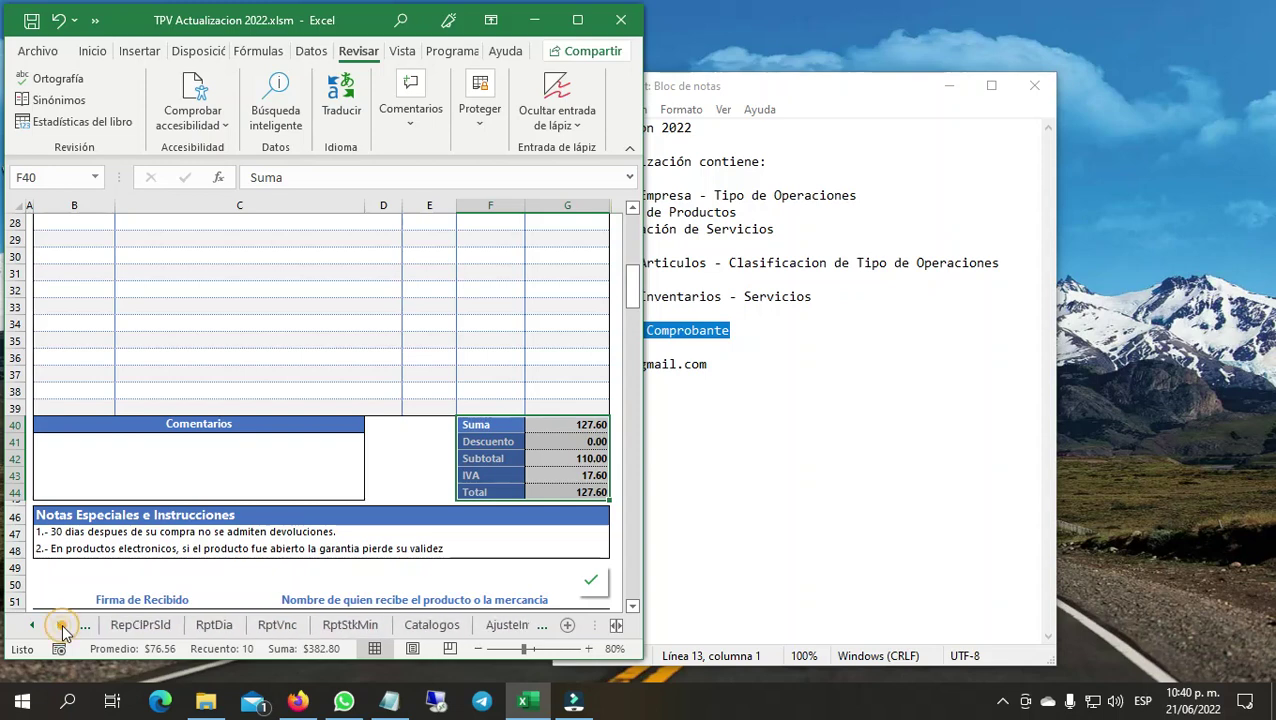
{"action": "left_click", "coordinate": [62, 623]}
{"action": "left_click", "coordinate": [62, 623]}
{"action": "left_click", "coordinate": [62, 623]}
{"action": "left_click", "coordinate": [62, 623]}
{"action": "left_click", "coordinate": [62, 623]}
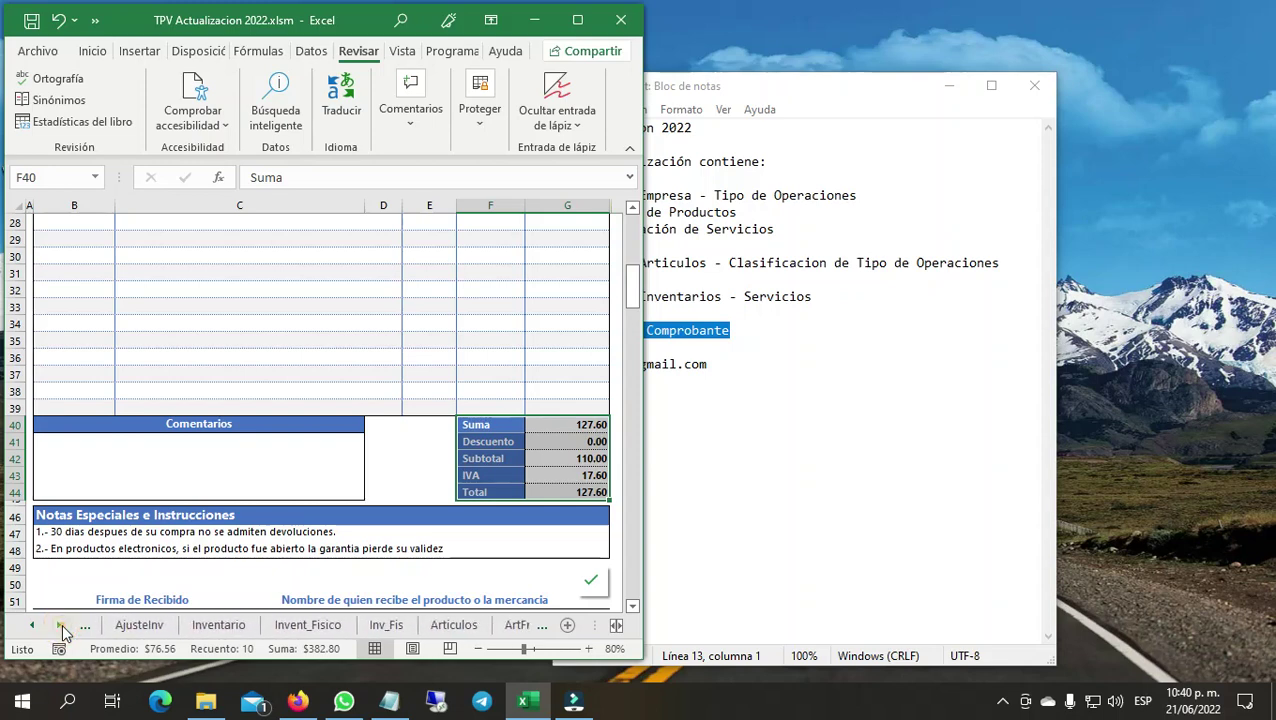
{"action": "left_click", "coordinate": [62, 623]}
{"action": "left_click", "coordinate": [372, 625]}
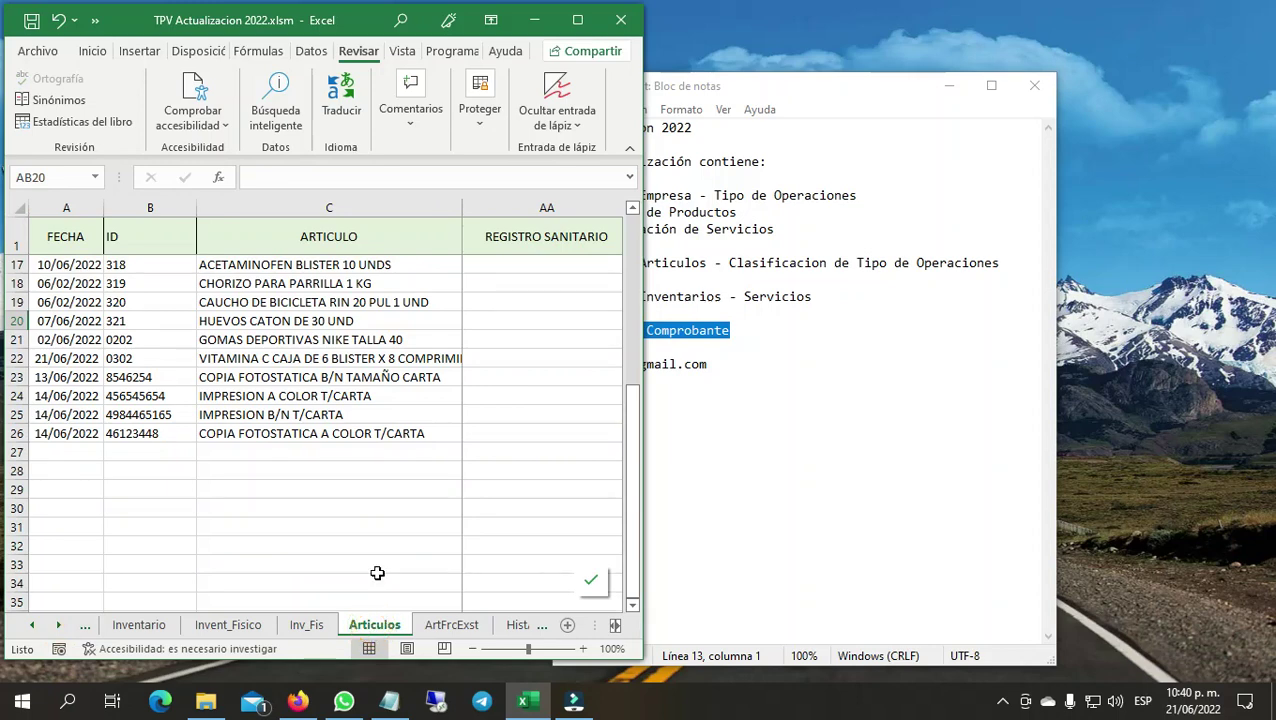
- Maximize the workbook and unprotect the Articulos sheet by entering the sheet password
{"action": "left_click", "coordinate": [577, 20]}
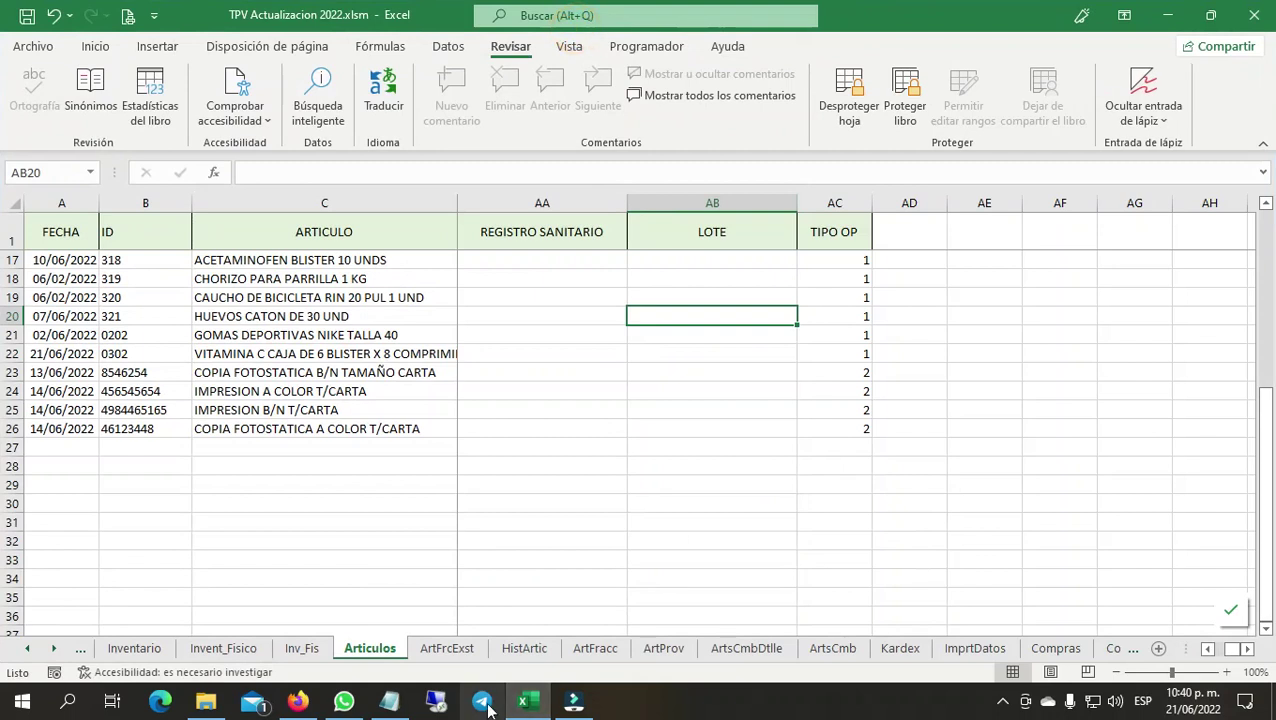
{"action": "double_click", "coordinate": [368, 649]}
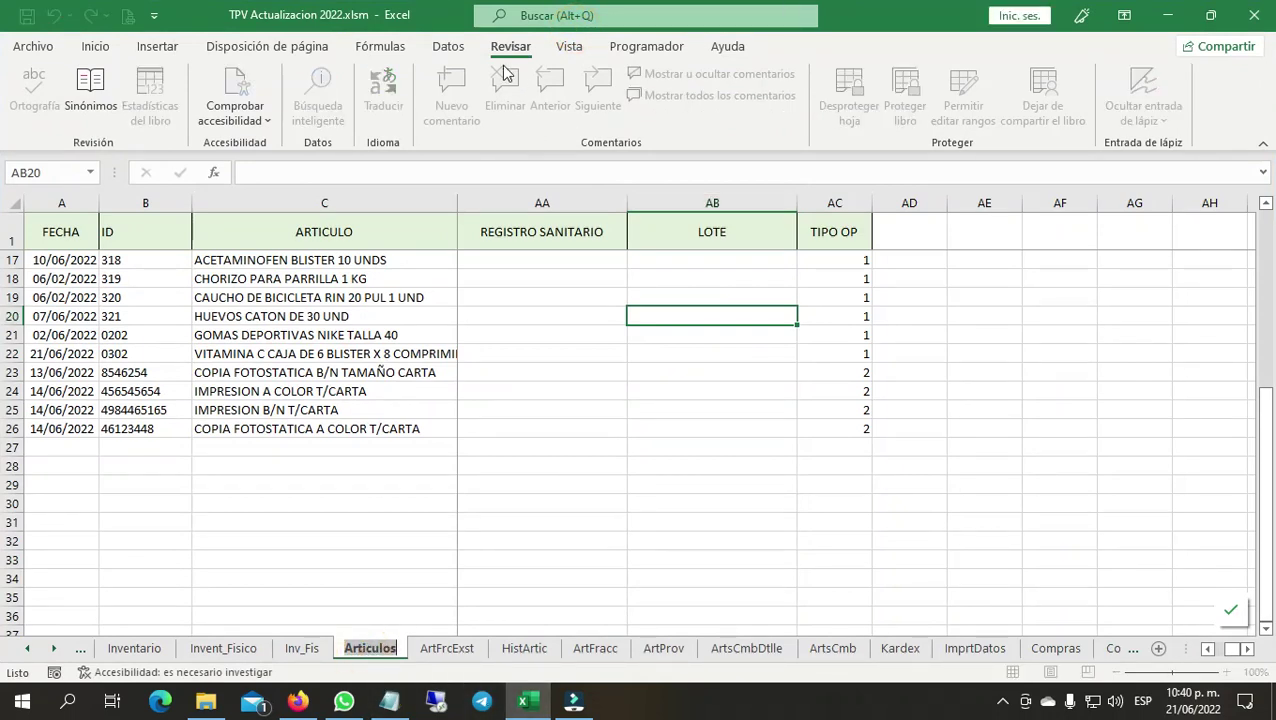
{"action": "left_click", "coordinate": [541, 335]}
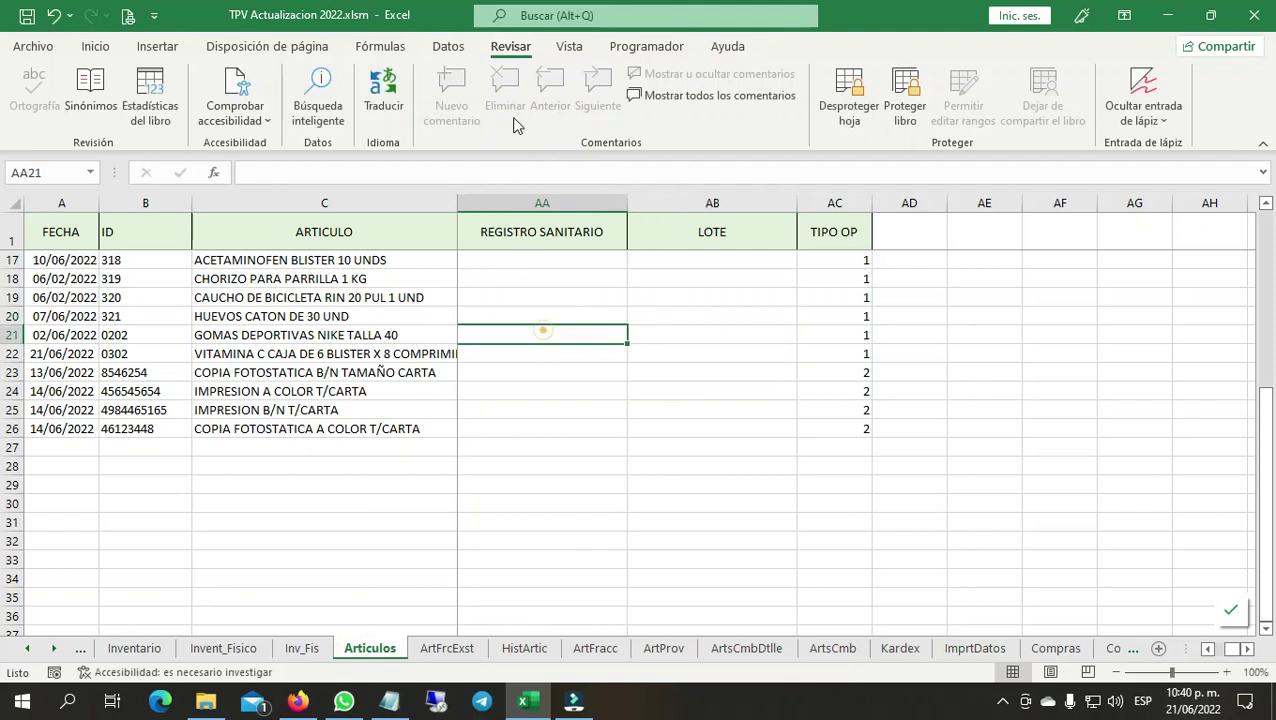
{"action": "left_click", "coordinate": [829, 93]}
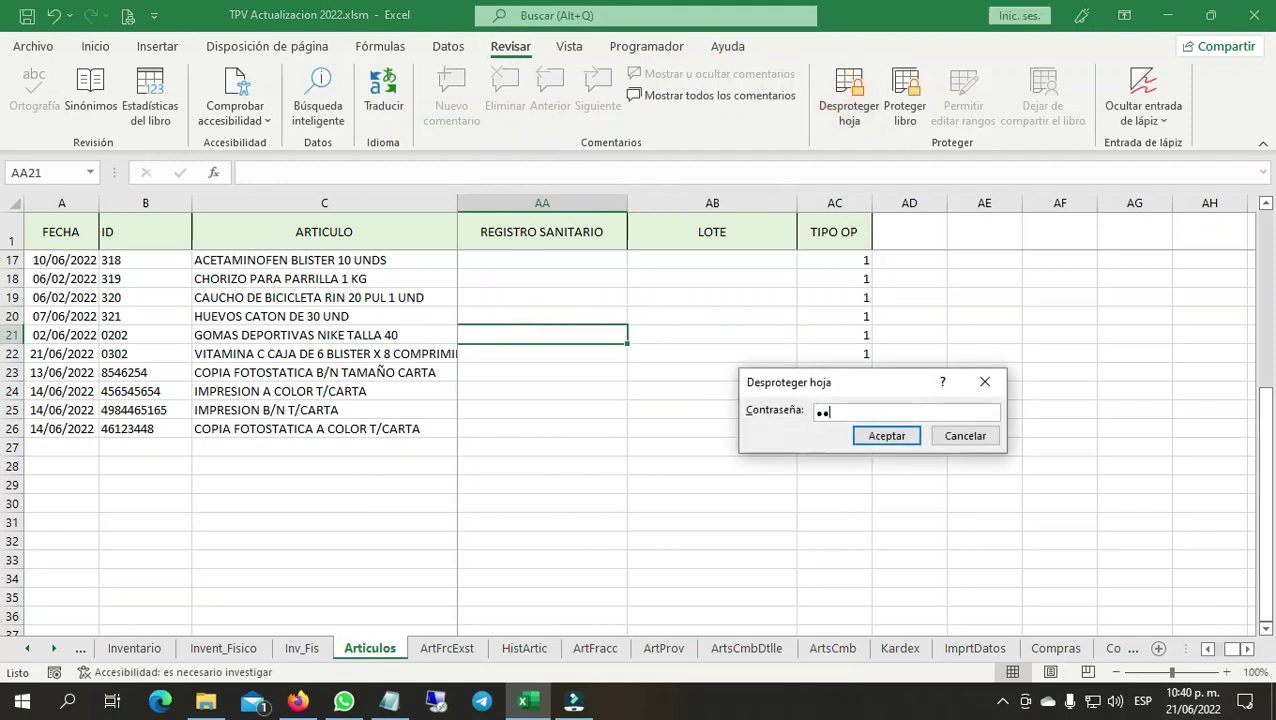
{"action": "key", "text": "Return"}
- Review the TIPO OP values in column AC, stepping from row 17 up to the header
{"action": "left_click", "coordinate": [861, 261]}
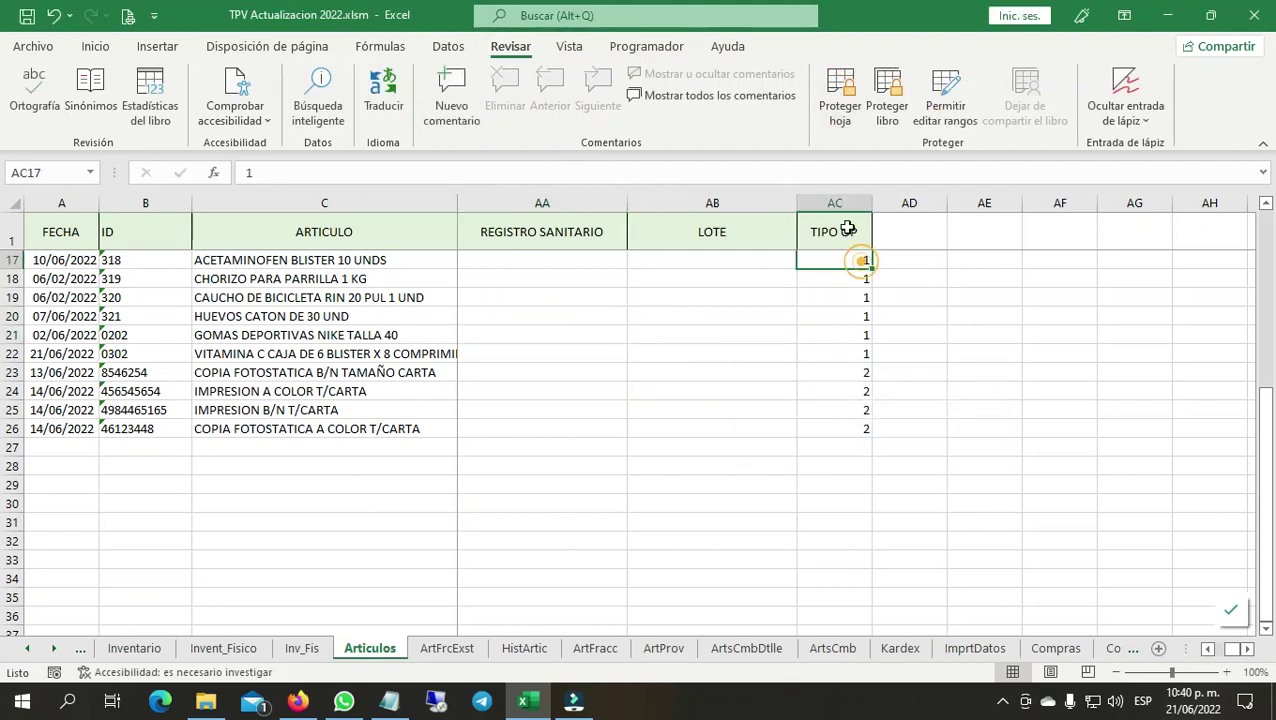
{"action": "left_click", "coordinate": [840, 203]}
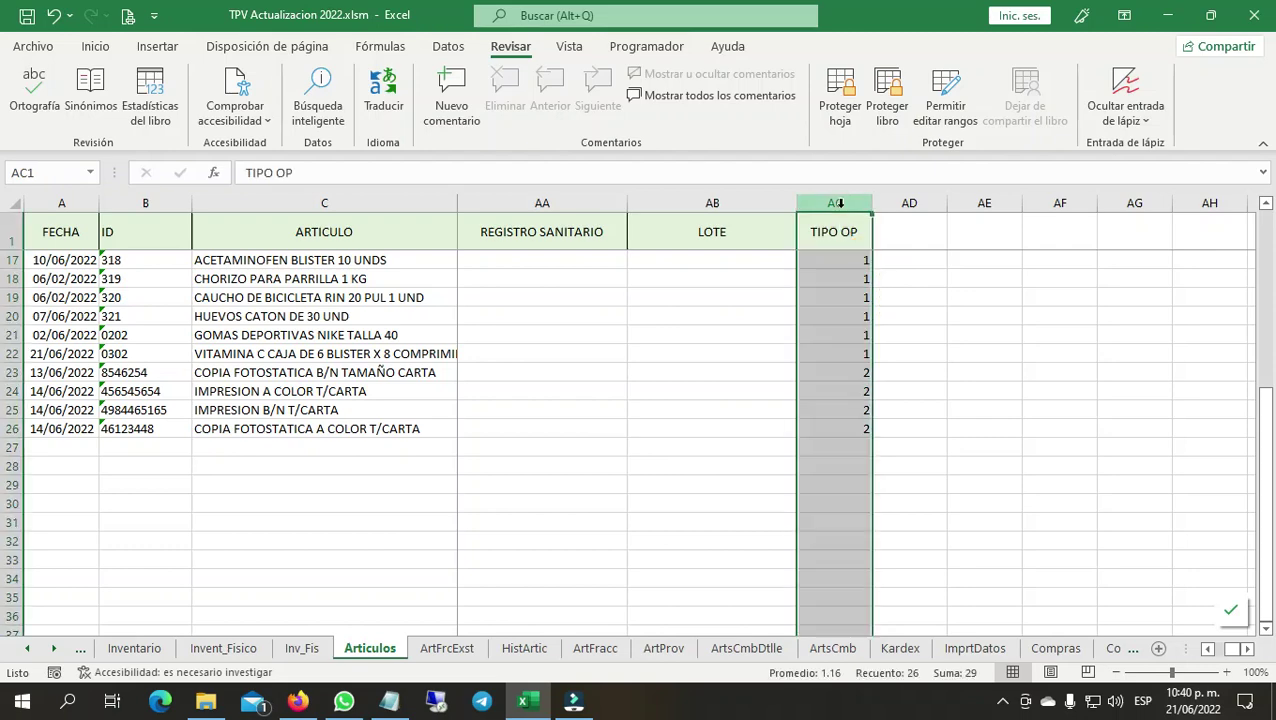
{"action": "left_click", "coordinate": [849, 260]}
{"action": "key", "text": "Up"}
{"action": "key", "text": "Up"}
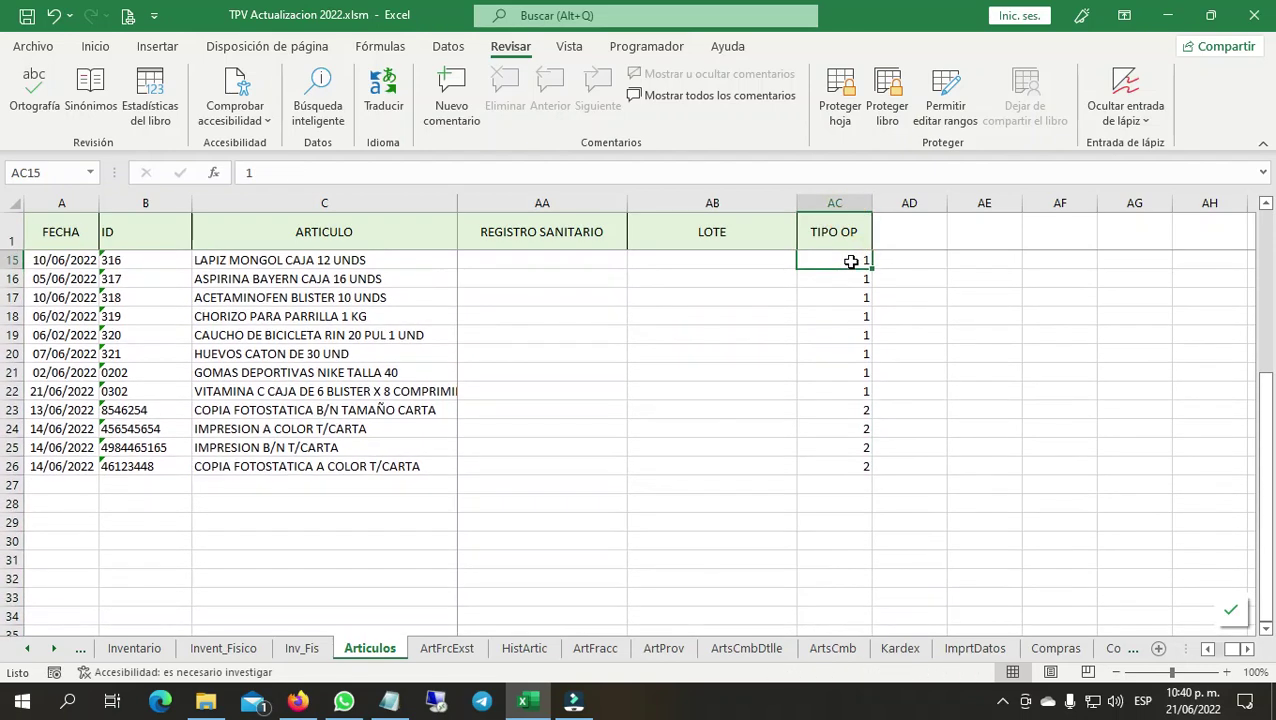
{"action": "left_click", "coordinate": [846, 245]}
{"action": "left_click", "coordinate": [850, 261]}
{"action": "left_click", "coordinate": [849, 261]}
{"action": "key", "text": "Up"}
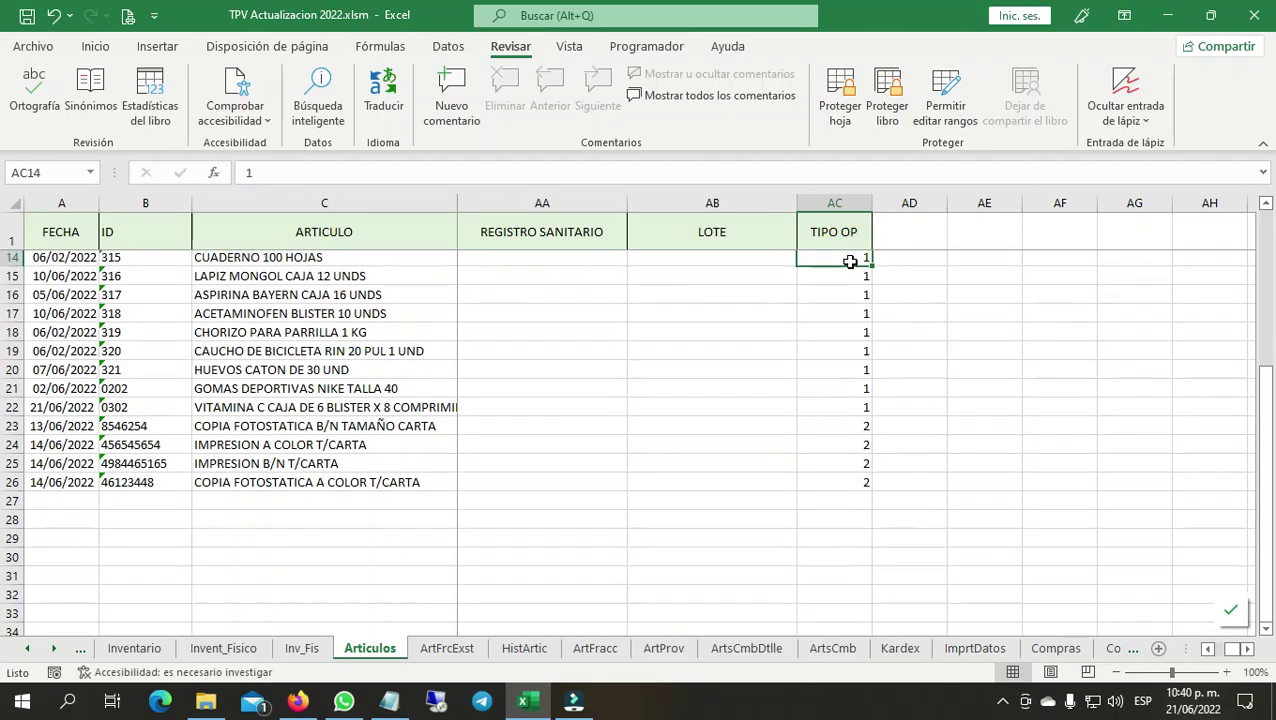
{"action": "key", "text": "Up"}
{"action": "key", "text": "Up"}
{"action": "key", "text": "Up"}
{"action": "key", "text": "Up"}
{"action": "key", "text": "Up"}
{"action": "key", "text": "Up"}
{"action": "key", "text": "Up"}
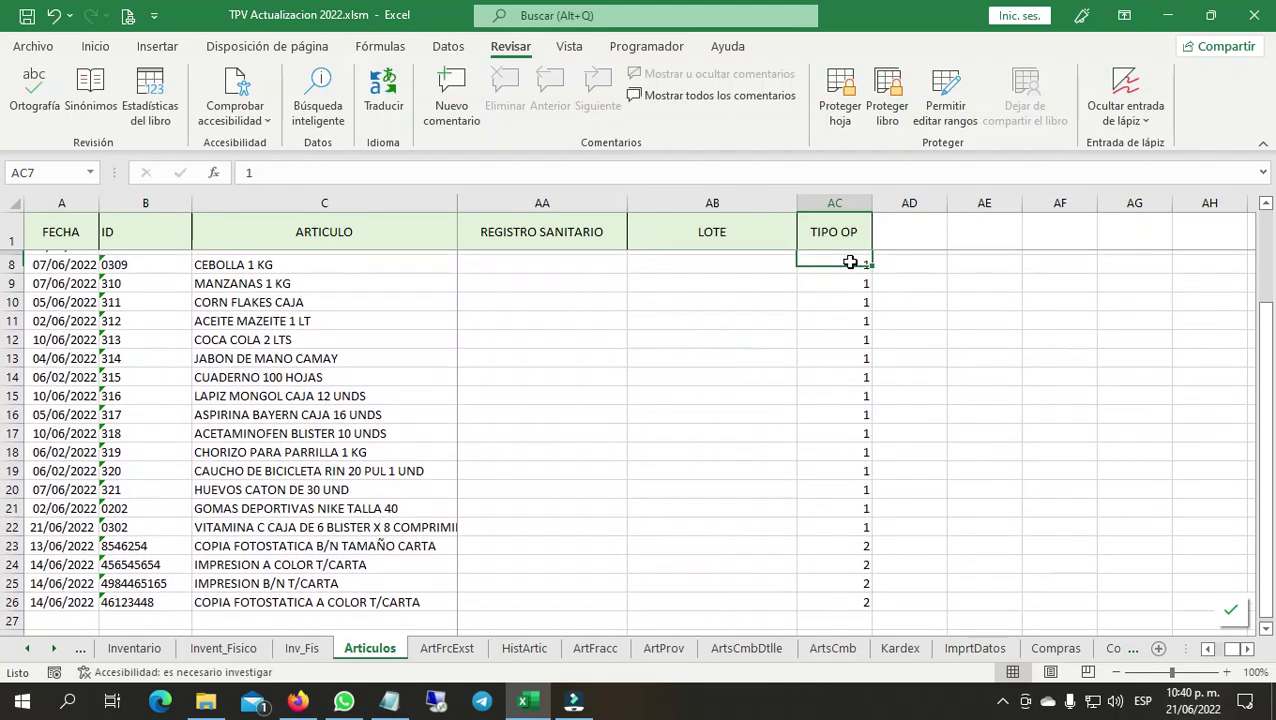
{"action": "key", "text": "Up"}
{"action": "key", "text": "Up"}
{"action": "key", "text": "Down"}
{"action": "key", "text": "Up"}
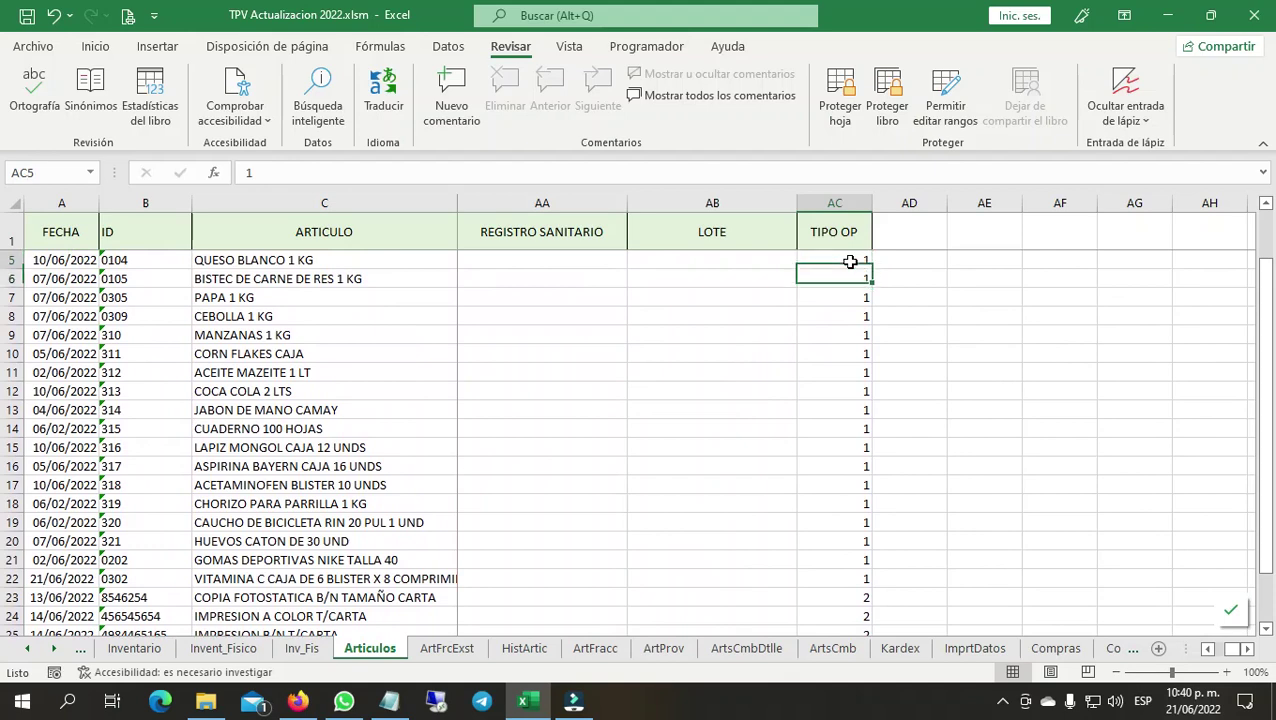
{"action": "key", "text": "Down"}
{"action": "key", "text": "Up"}
{"action": "key", "text": "Up"}
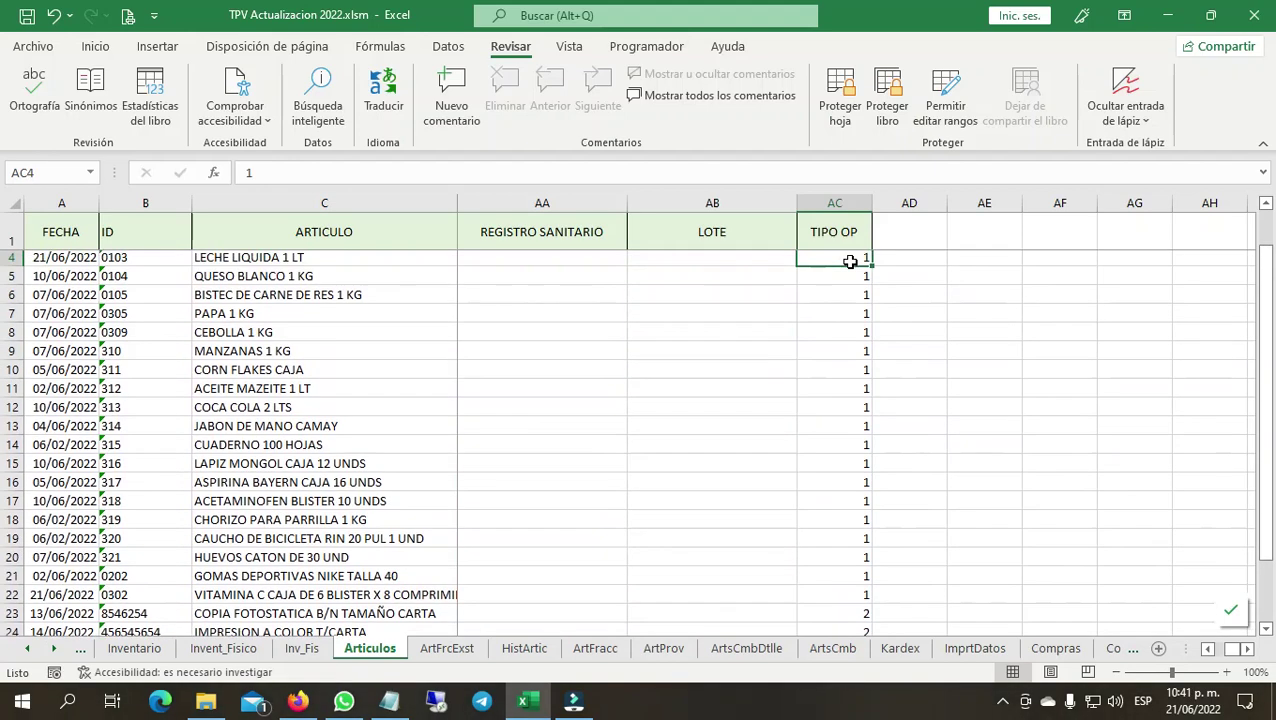
{"action": "key", "text": "Up"}
{"action": "key", "text": "Up"}
{"action": "key", "text": "Up"}
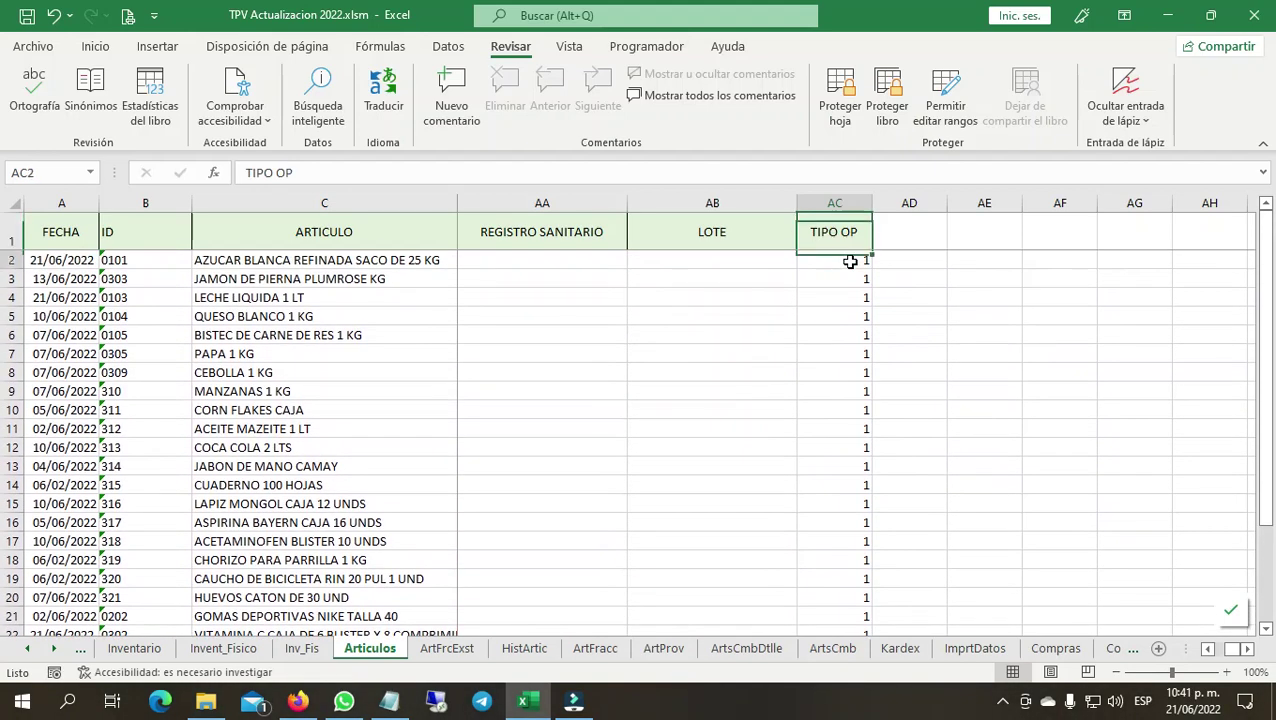
{"action": "key", "text": "Down"}
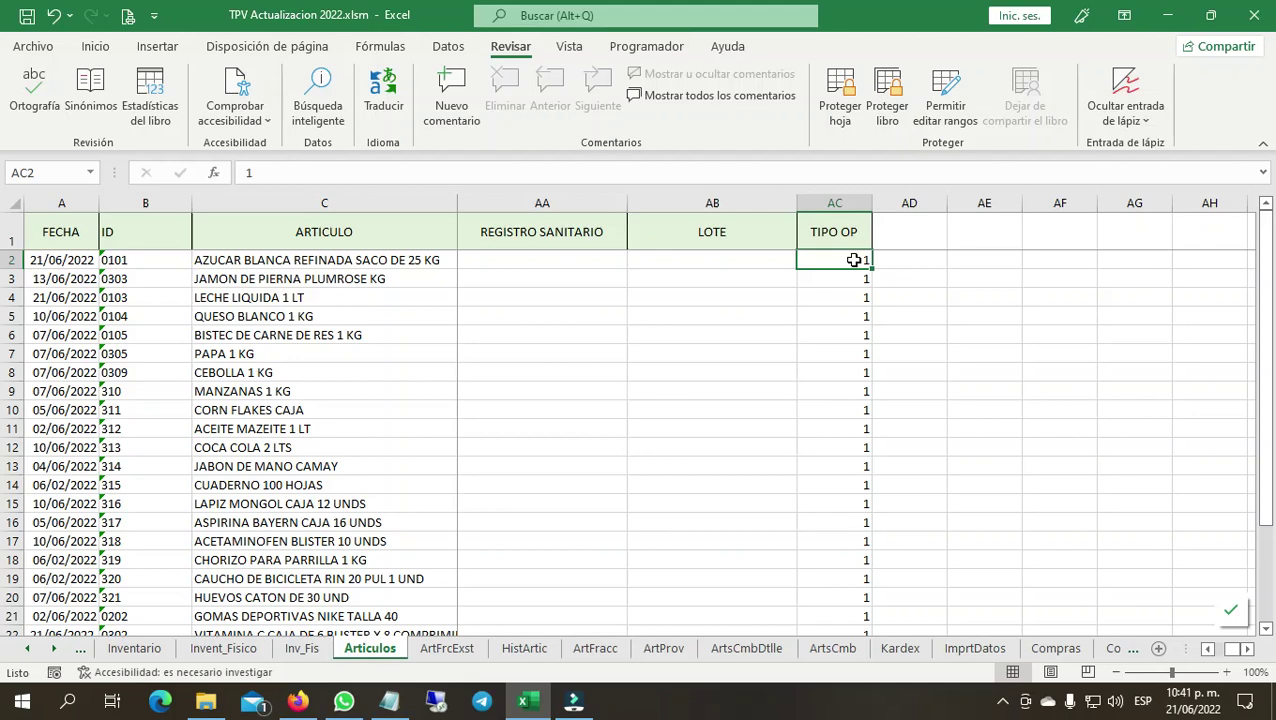
{"action": "key", "text": "Down"}
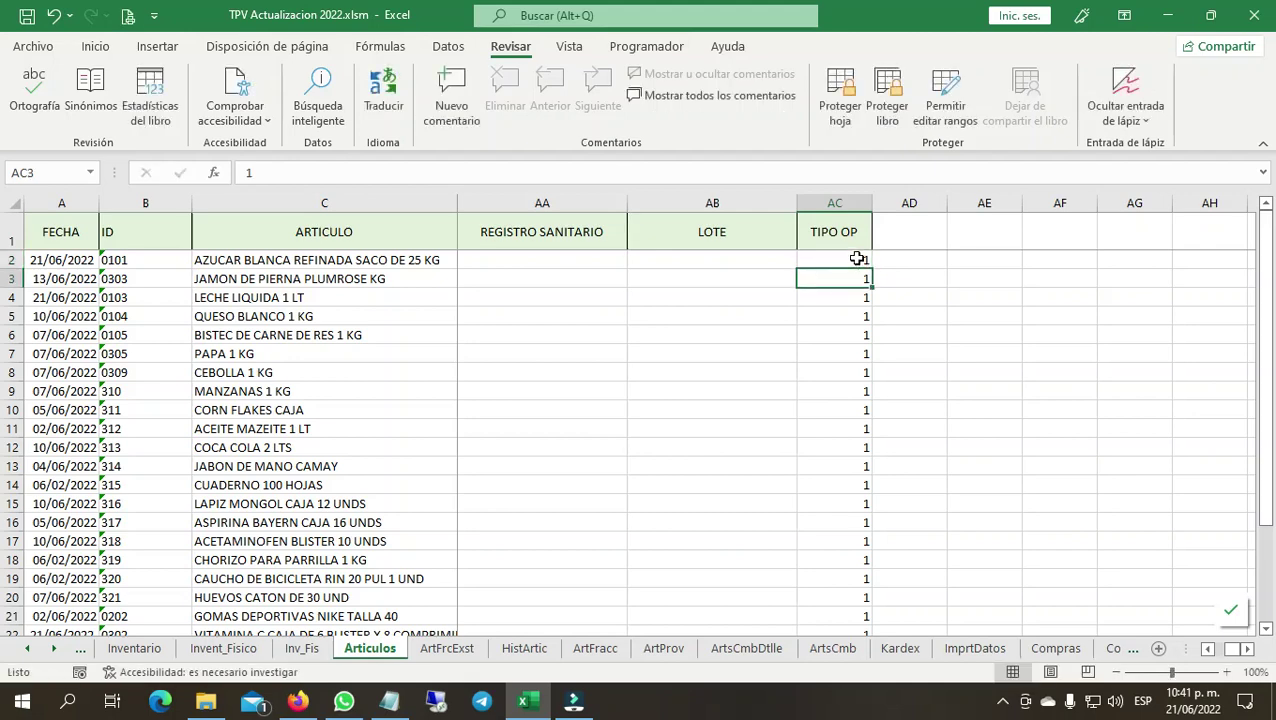
- Fill the TIPO OP value 1 from AC2 down through AC18
{"action": "left_click", "coordinate": [857, 259]}
{"action": "left_click_drag", "start_coordinate": [869, 263], "coordinate": [869, 569]}
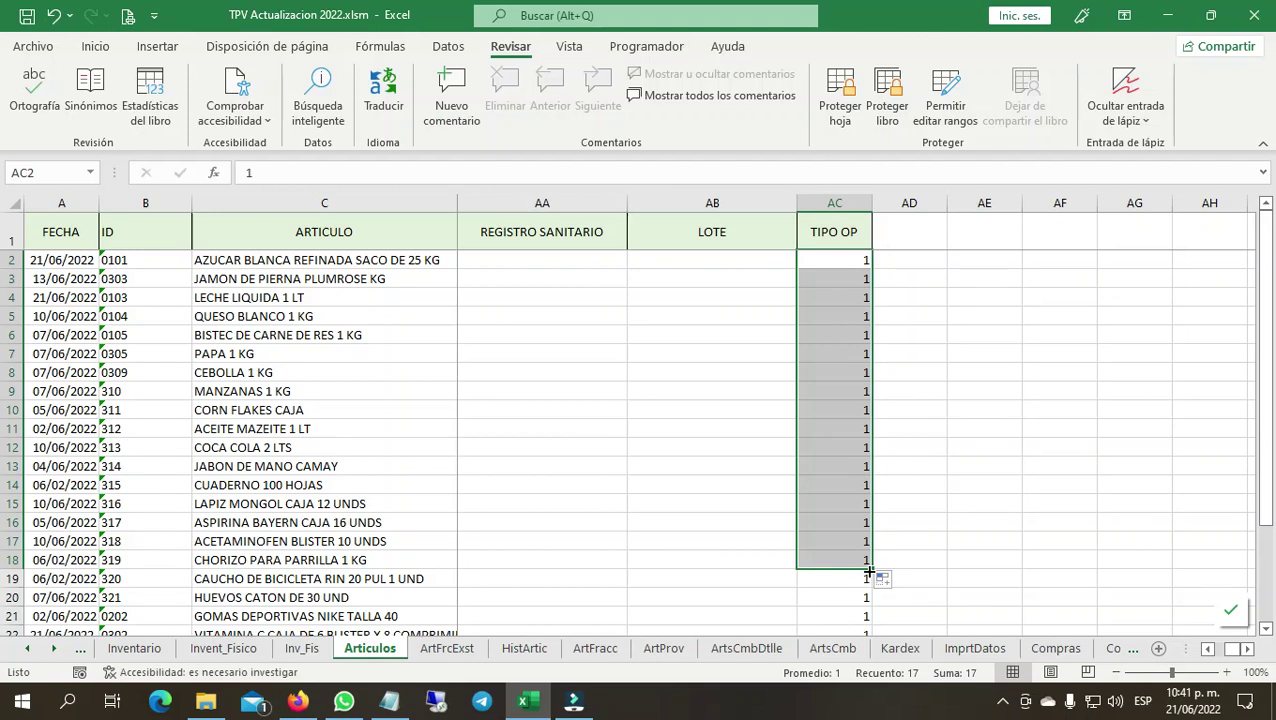
{"action": "scroll", "coordinate": [868, 570], "scroll_direction": "down", "scroll_amount": 3}
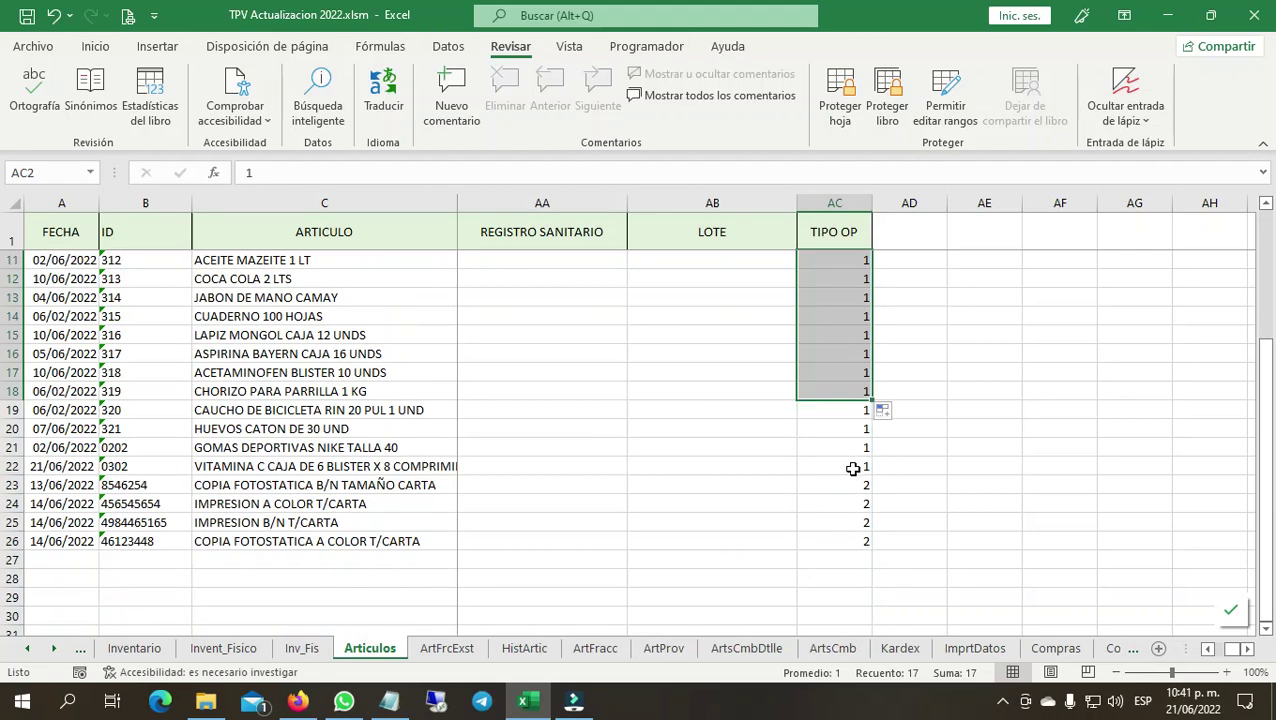
{"action": "left_click", "coordinate": [852, 391]}
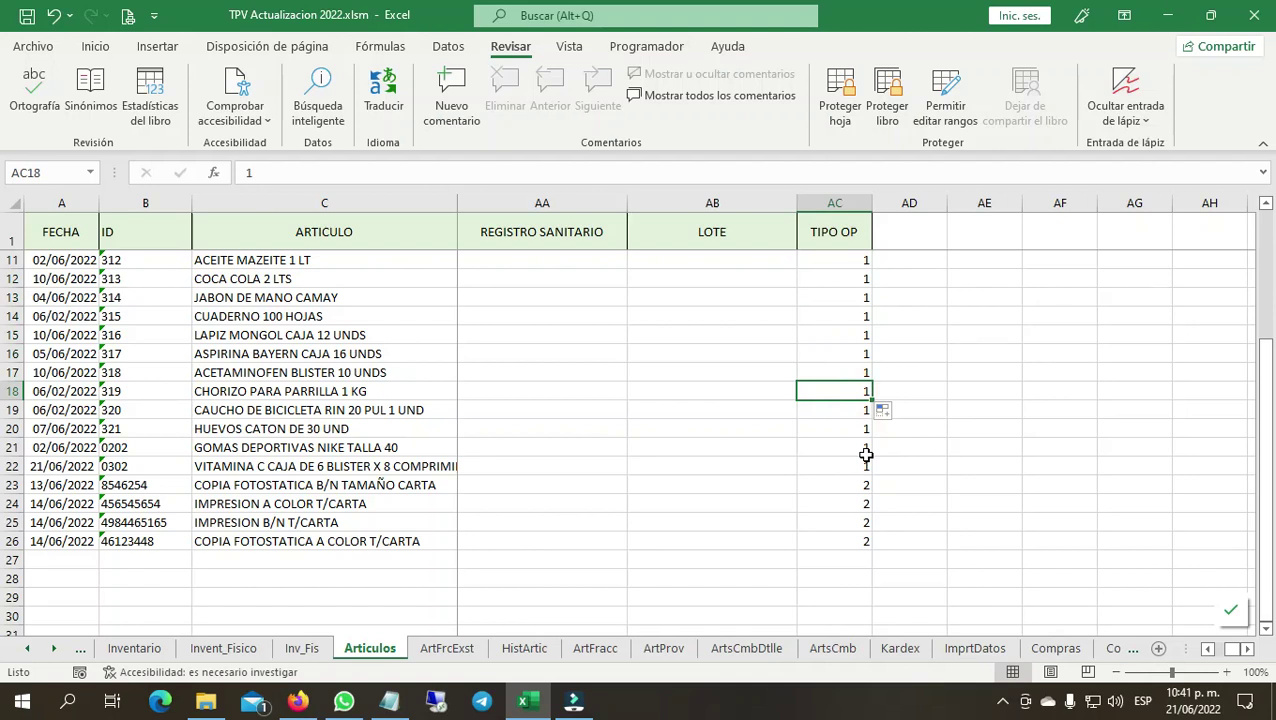
- Select AC23:AC26 to confirm the copy and print services remain marked 2
{"action": "left_click_drag", "start_coordinate": [831, 483], "coordinate": [832, 538]}
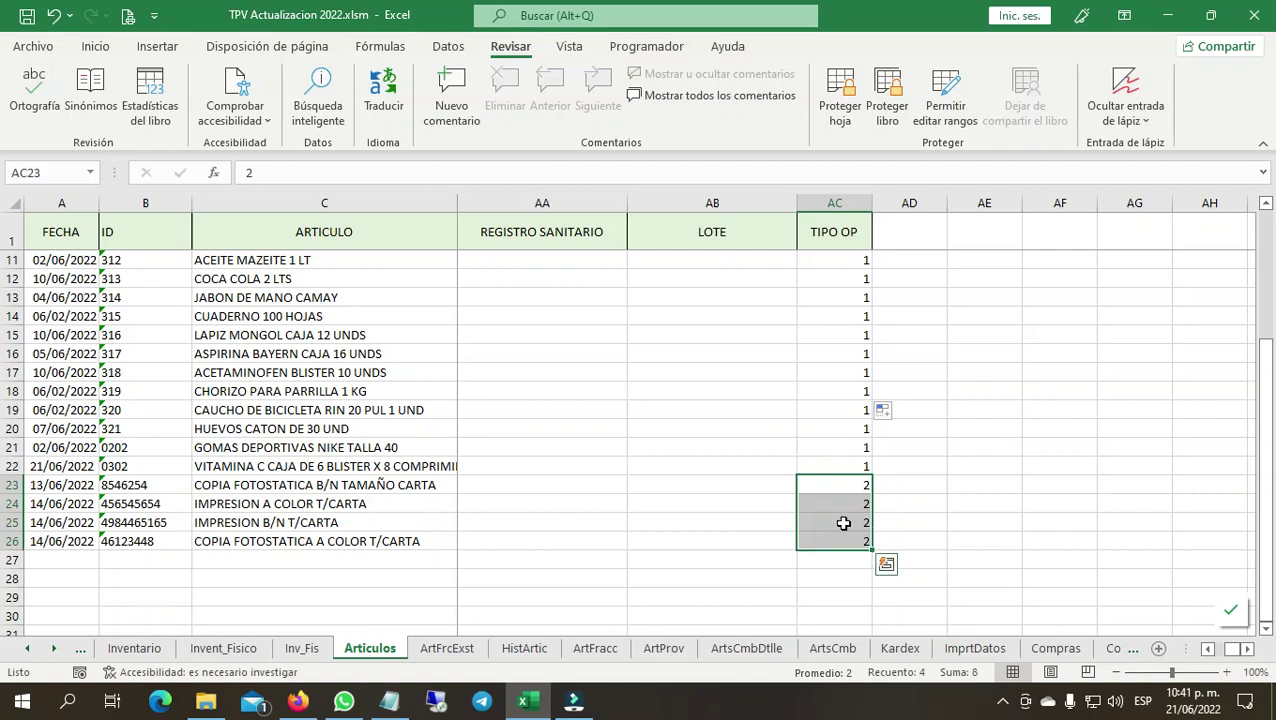
{"action": "left_click_drag", "start_coordinate": [850, 280], "coordinate": [849, 519]}
{"action": "left_click_drag", "start_coordinate": [848, 540], "coordinate": [848, 540]}
- Unhide columns D–Z, select cell E11, and bring up Contenido.txt in Notepad
{"action": "key", "text": "ctrl+z"}
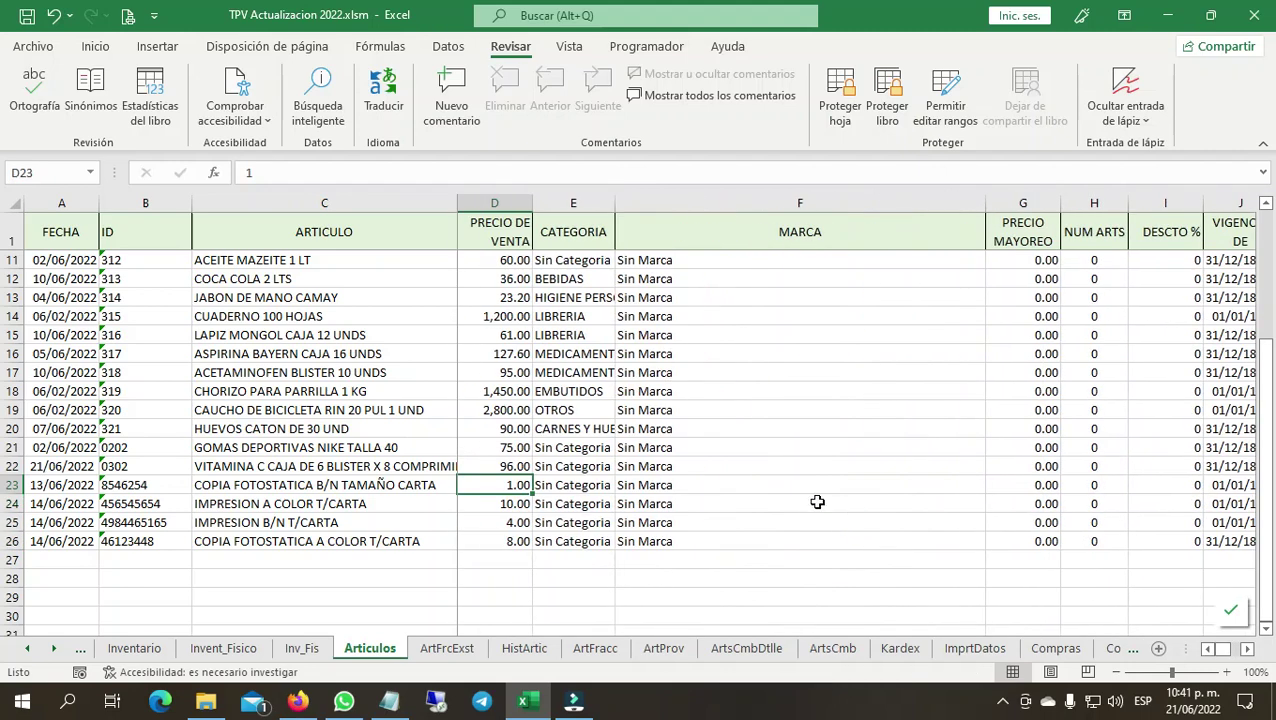
{"action": "scroll", "coordinate": [692, 555], "scroll_direction": "up", "scroll_amount": 3}
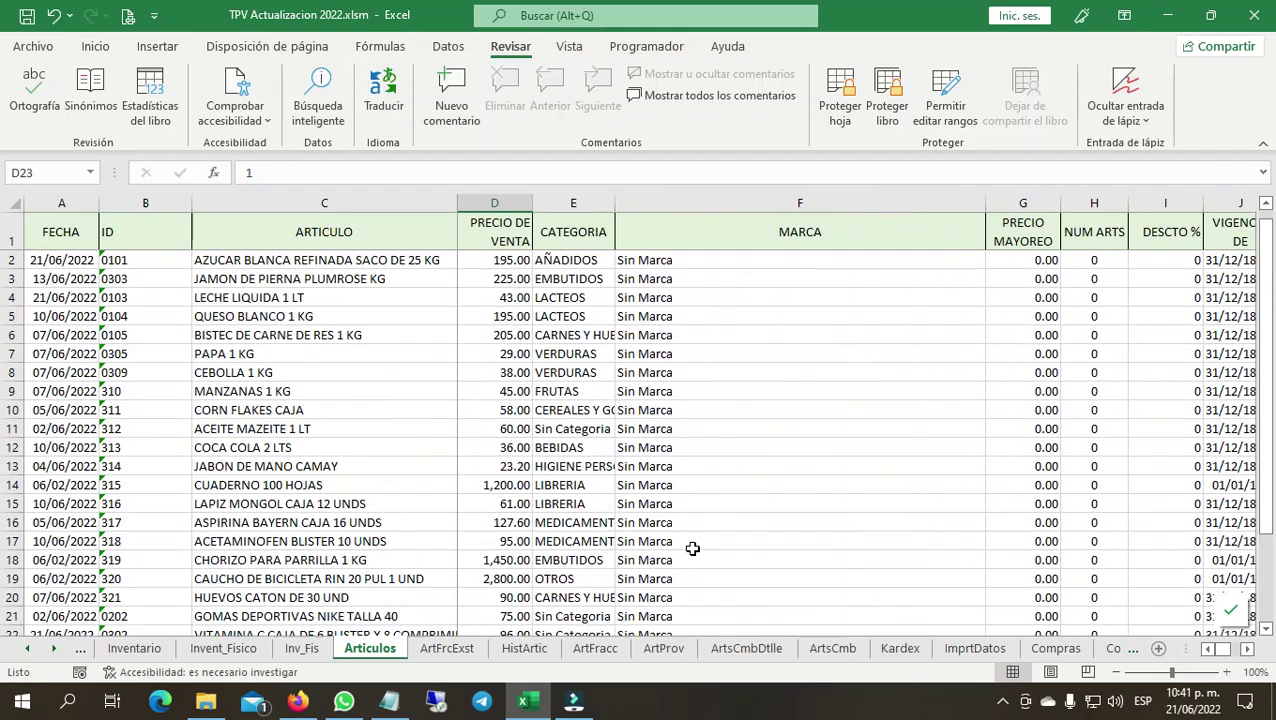
{"action": "left_click", "coordinate": [565, 423]}
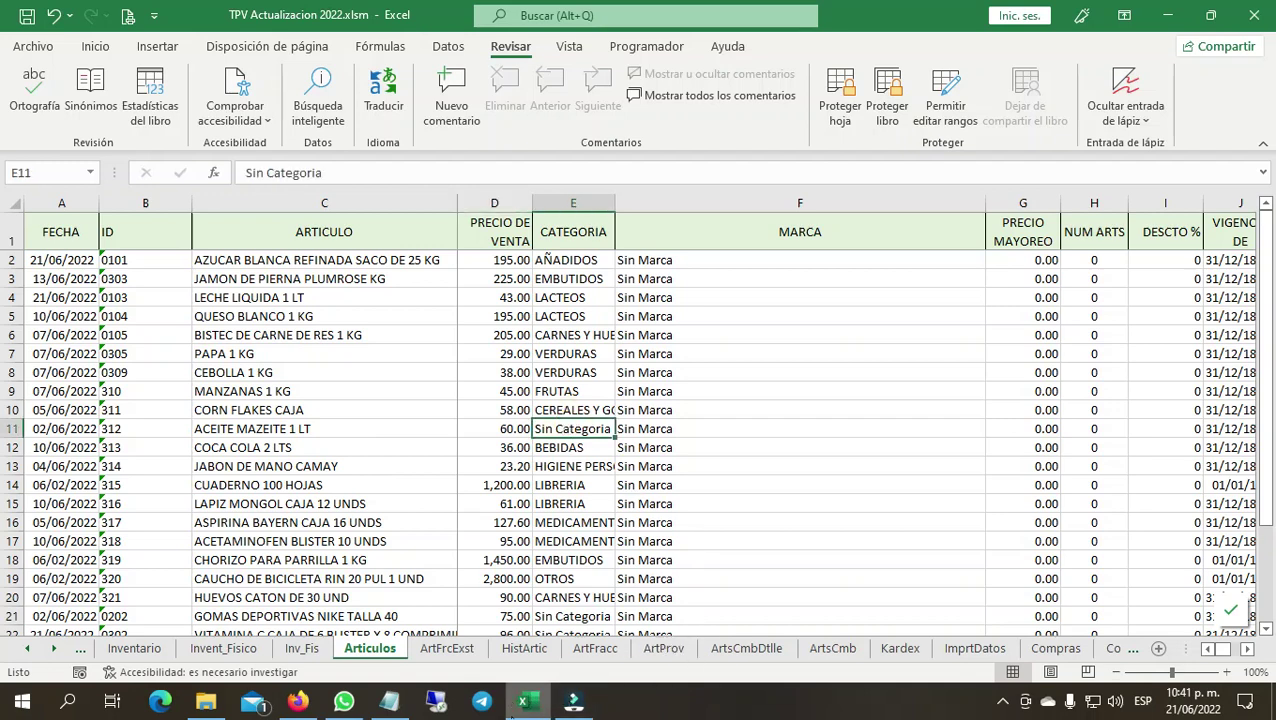
{"action": "left_click", "coordinate": [389, 701]}
{"action": "left_click", "coordinate": [835, 370]}
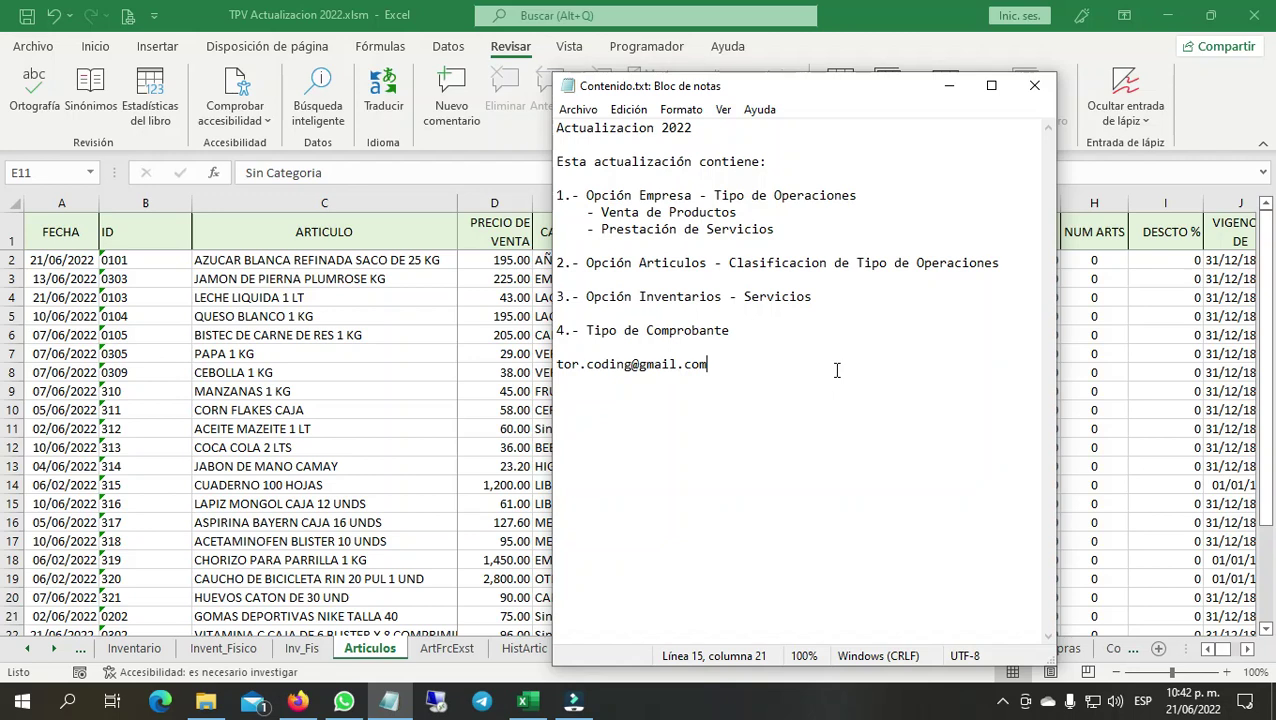
- Highlight the four numbered 2022 update items in Contenido.txt to review them
{"action": "left_click", "coordinate": [735, 330]}
{"action": "left_click_drag", "start_coordinate": [735, 330], "coordinate": [557, 195]}
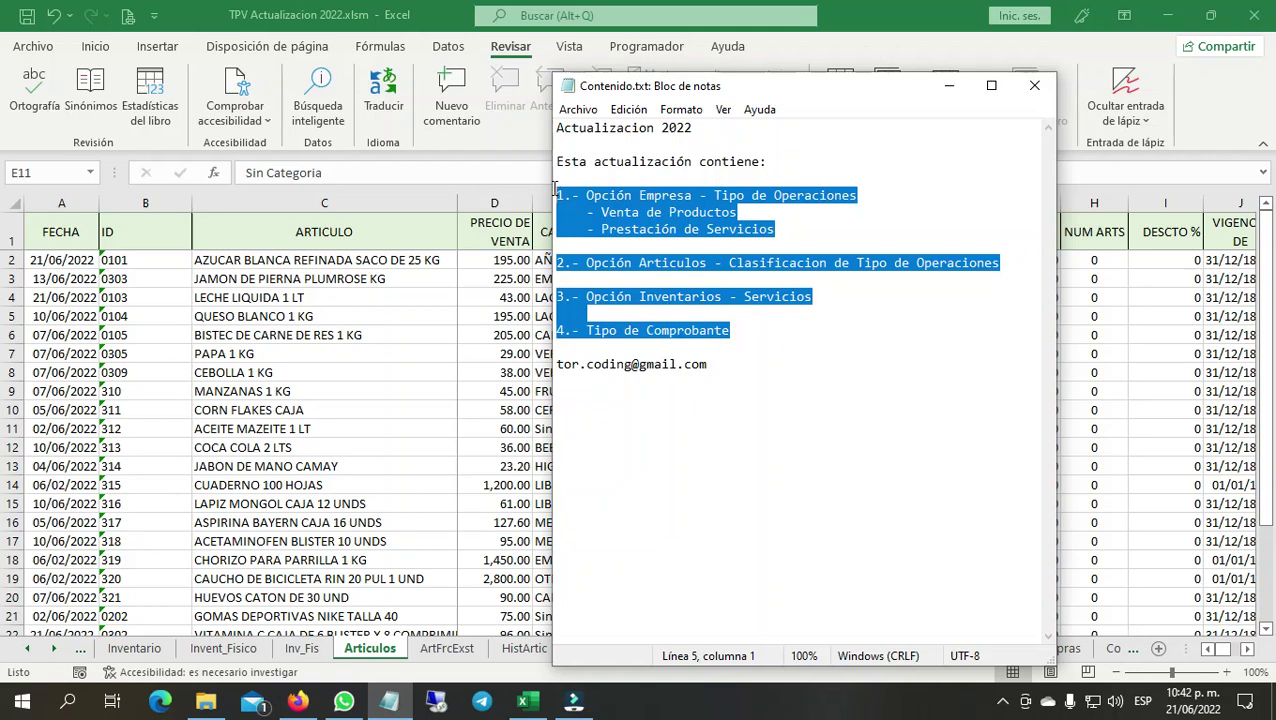
{"action": "left_click", "coordinate": [655, 210]}
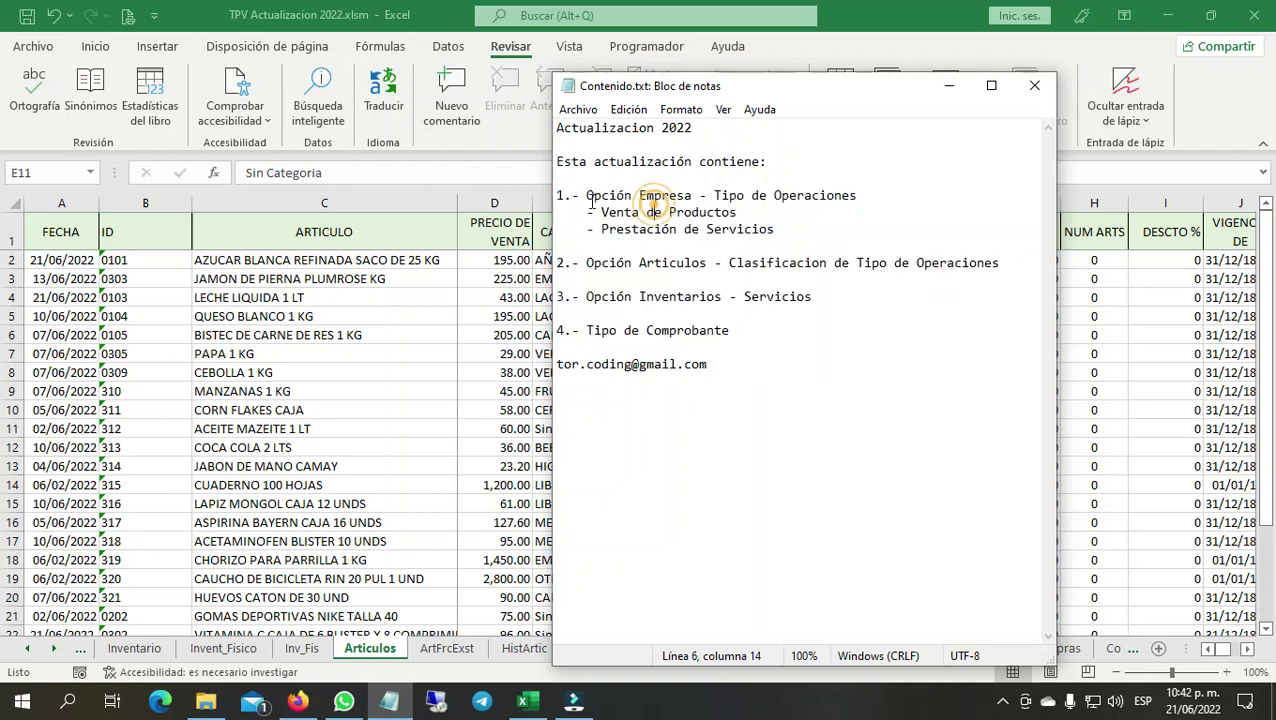
{"action": "left_click", "coordinate": [558, 195]}
{"action": "left_click_drag", "start_coordinate": [560, 195], "coordinate": [760, 336]}
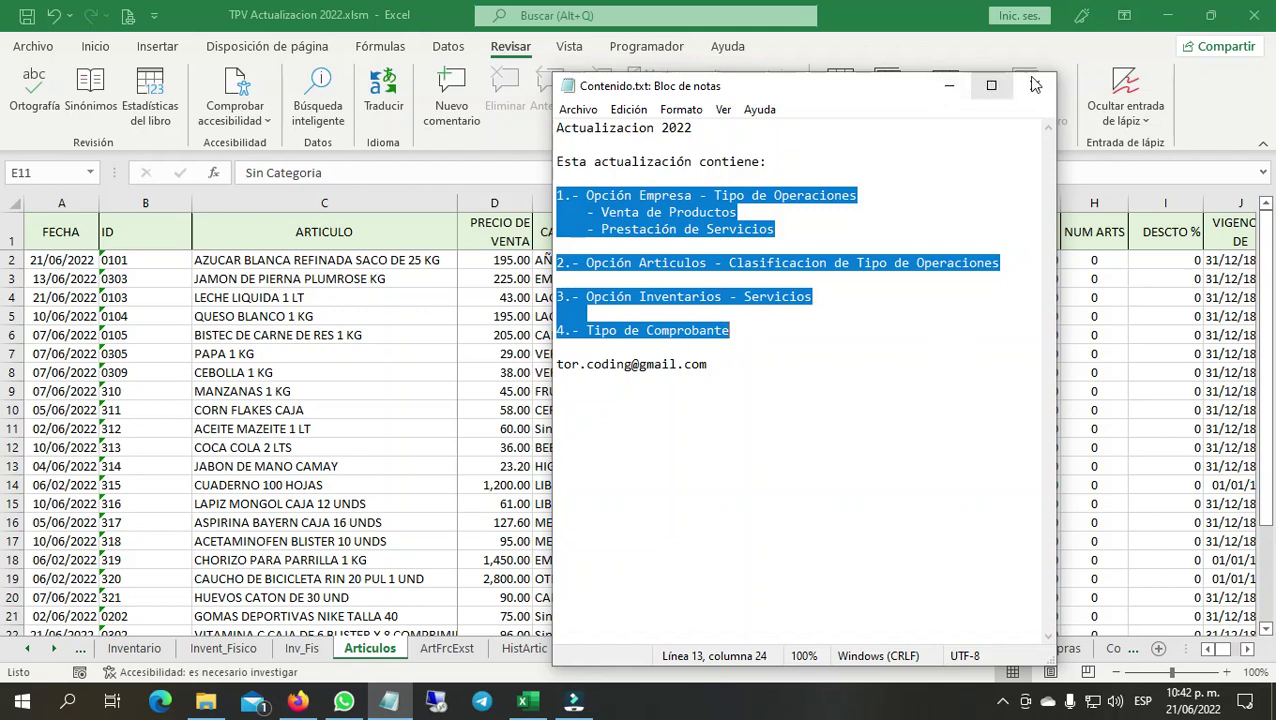
- Close the notes, go to the Empresa sheet, and start the point-of-sale system with Iniciar
{"action": "left_click", "coordinate": [947, 87]}
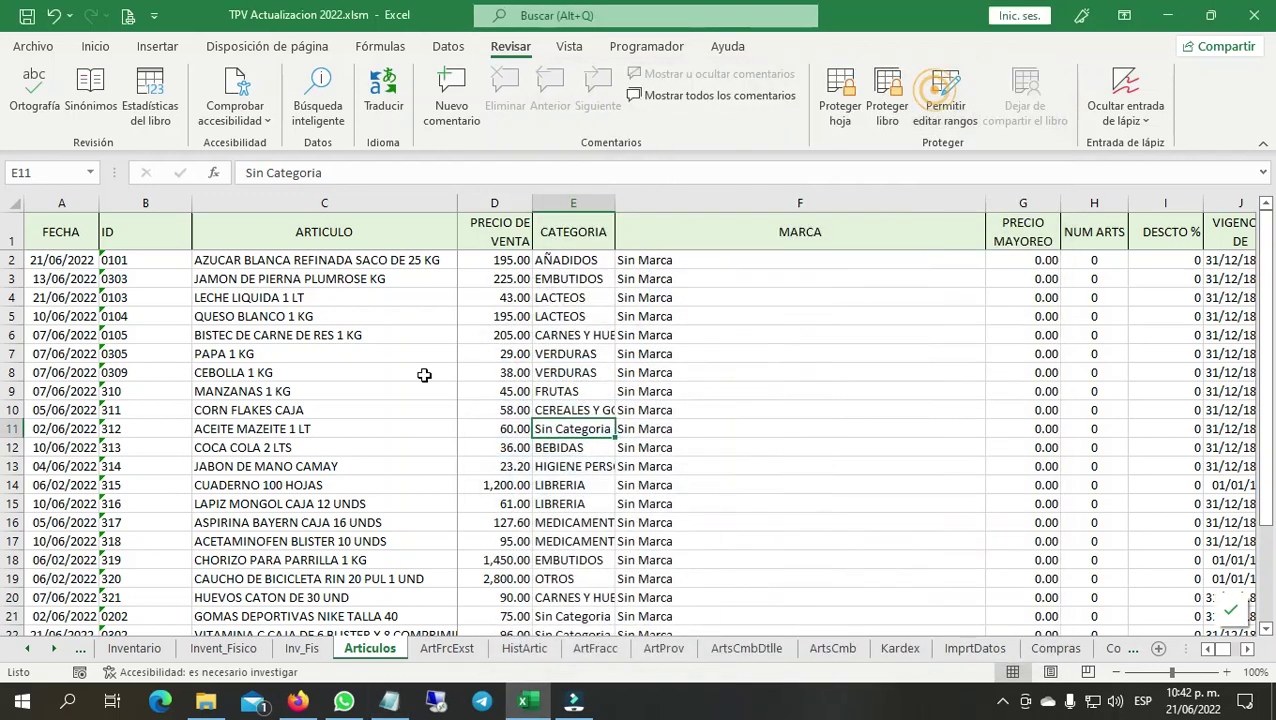
{"action": "left_click", "coordinate": [327, 428]}
{"action": "left_click", "coordinate": [26, 649]}
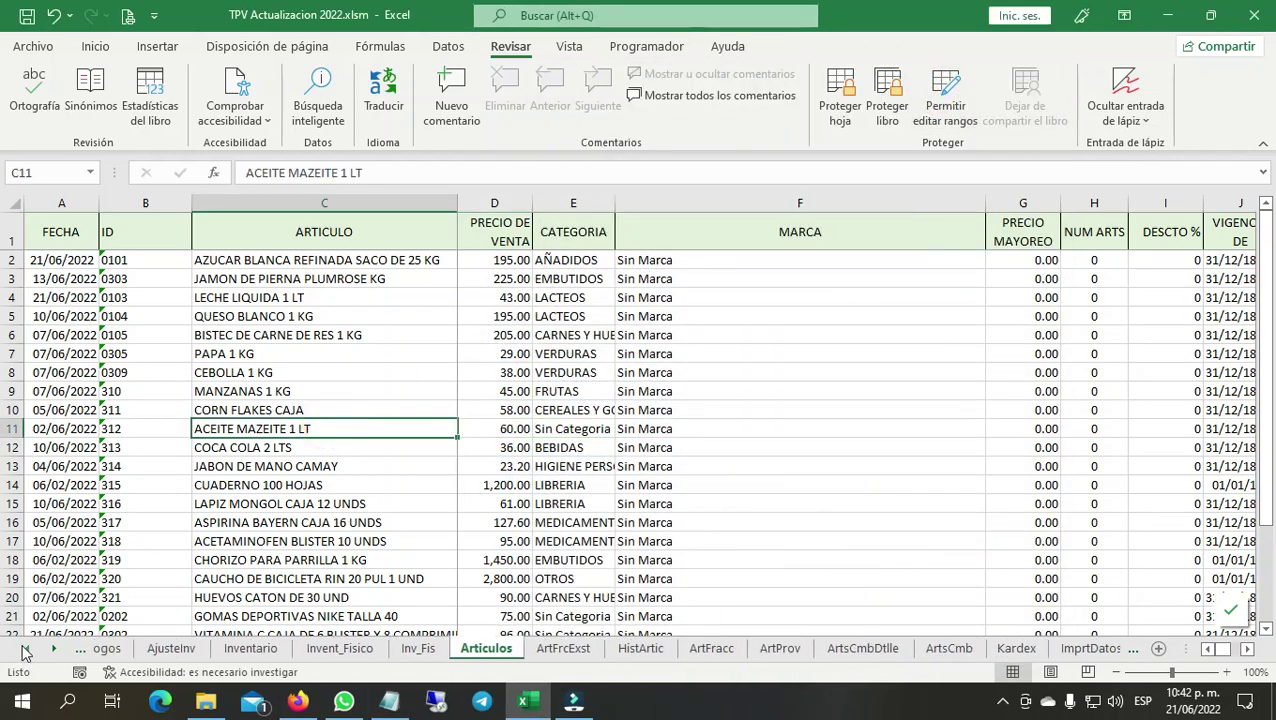
{"action": "left_click", "coordinate": [26, 649]}
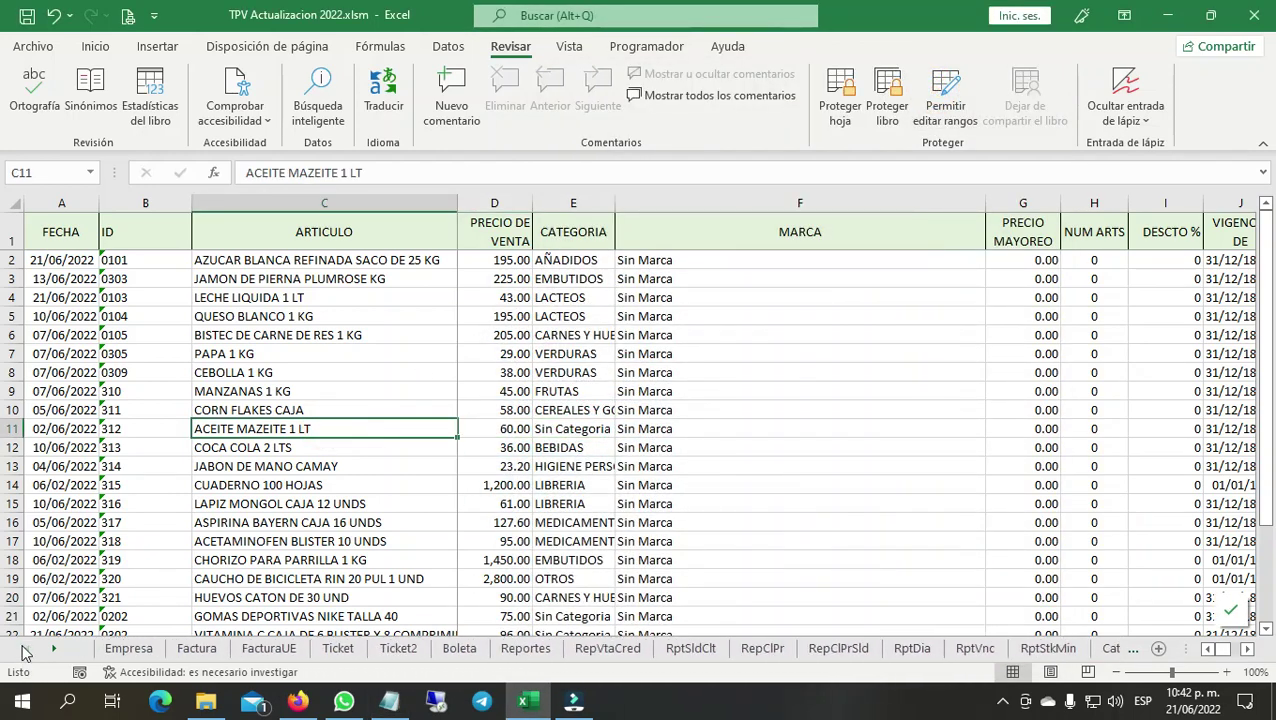
{"action": "left_click", "coordinate": [122, 648]}
{"action": "left_click", "coordinate": [125, 368]}
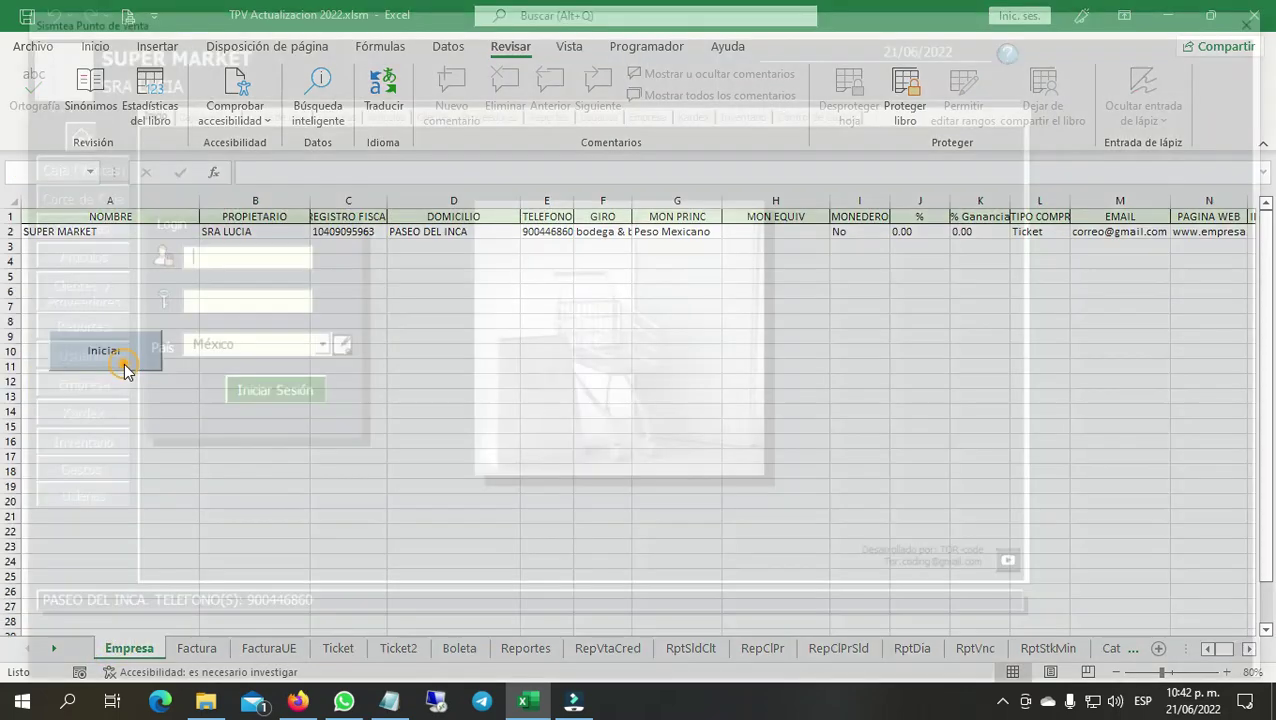